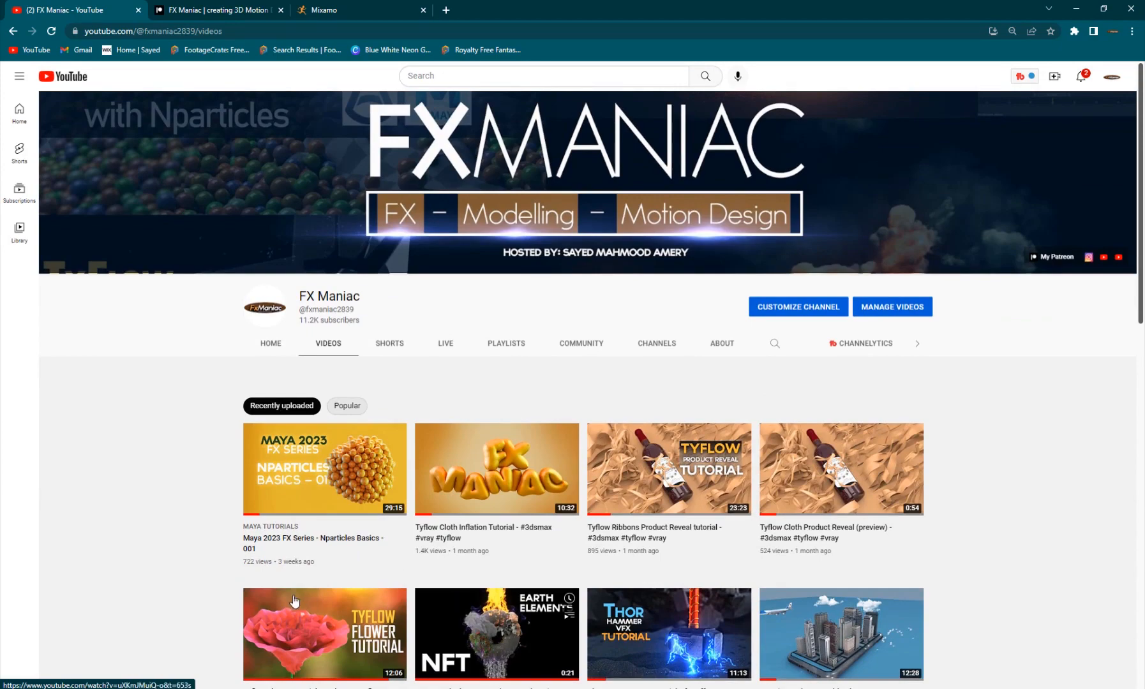
# - Switch to After Effects and preview the cloth renders in the render 2, render and Cloth_Character 3 compositions
pyautogui.scroll(-2, 179, 554)
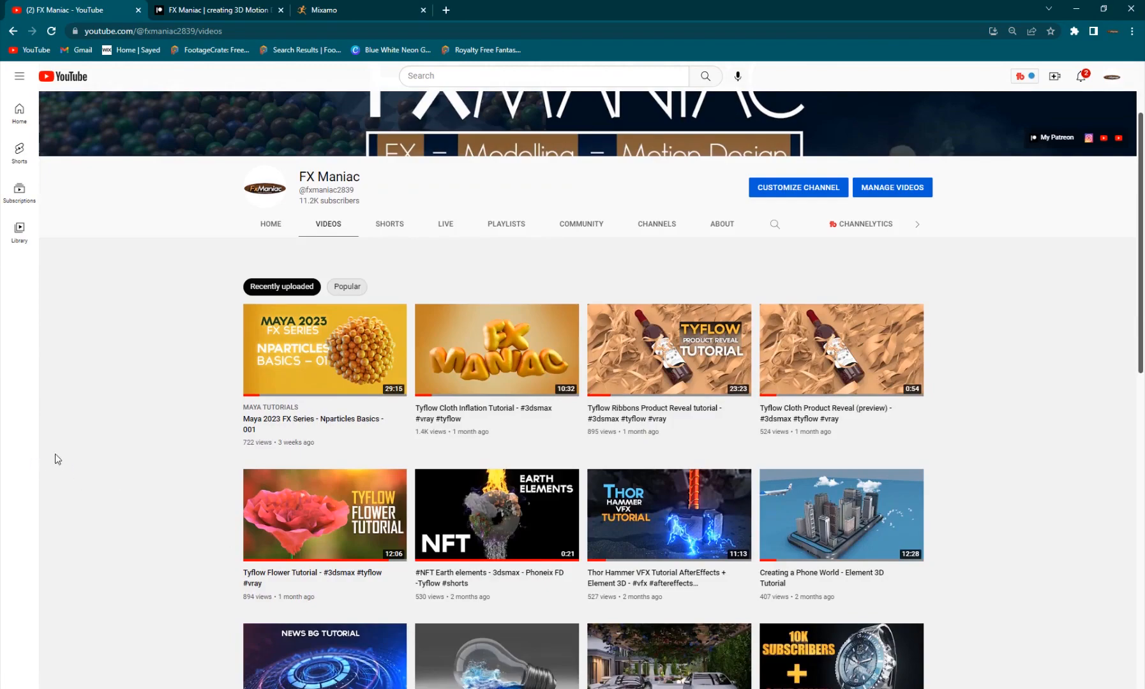
pyautogui.click(452, 686)
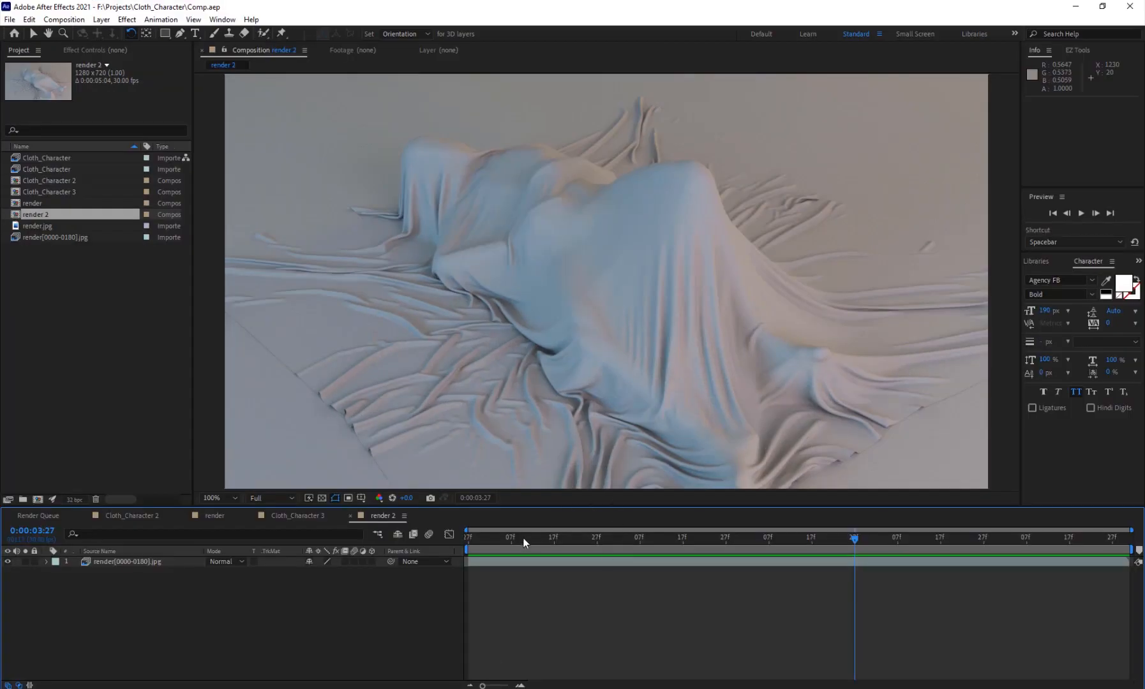
pyautogui.press('space')
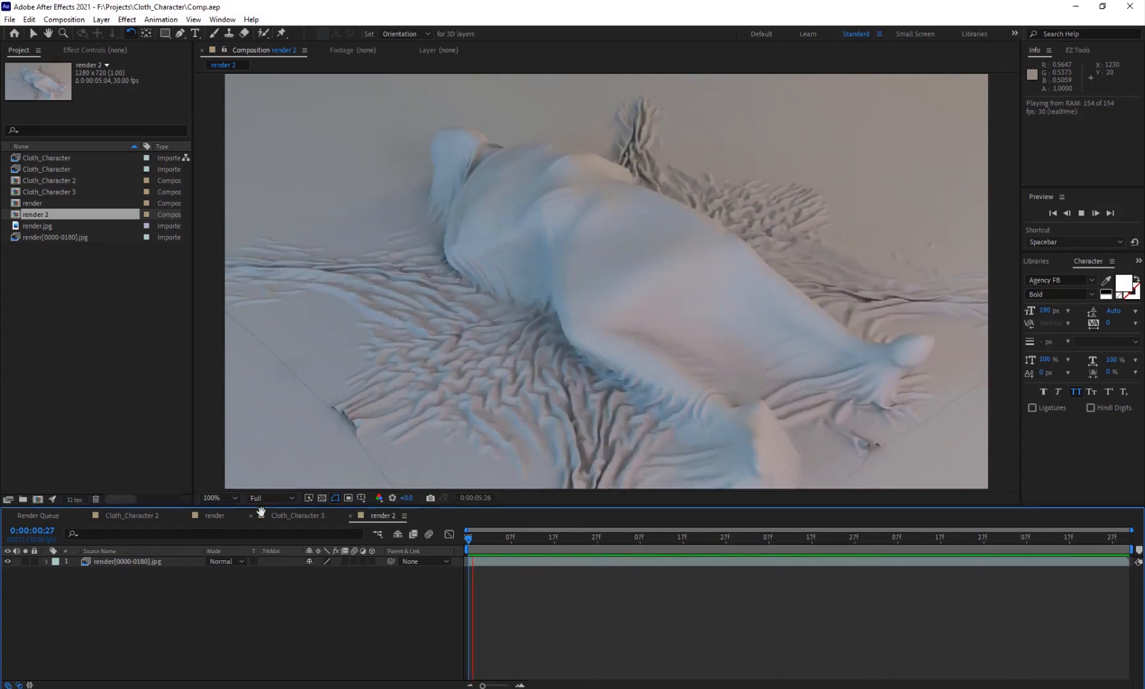
pyautogui.click(215, 516)
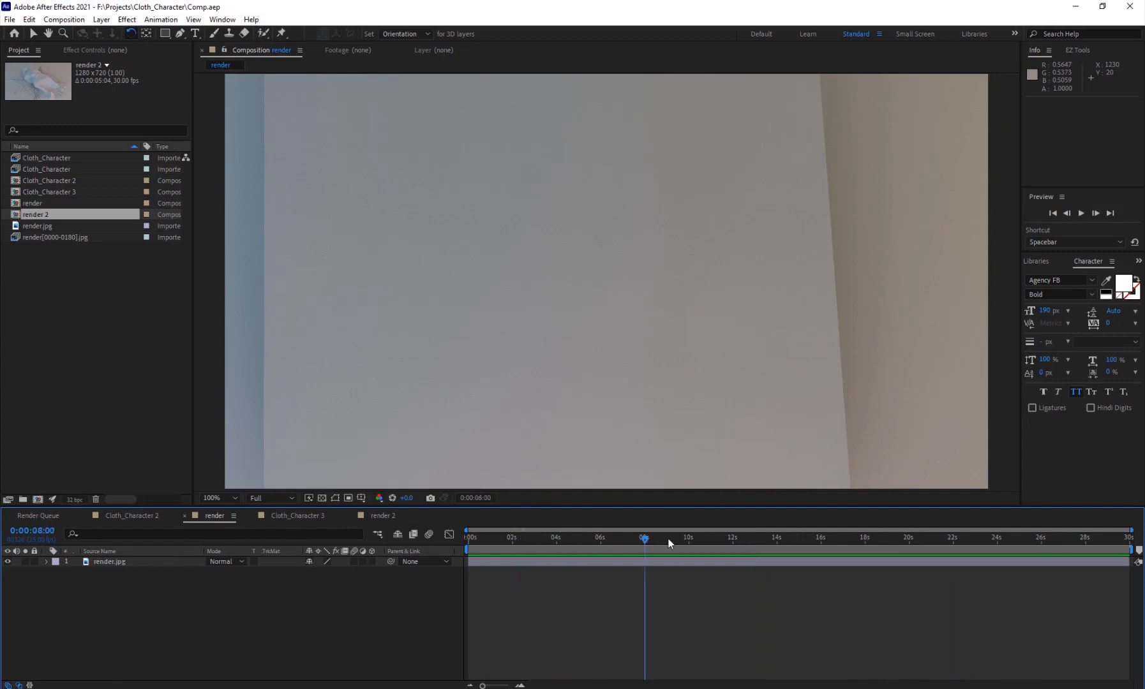
pyautogui.click(292, 515)
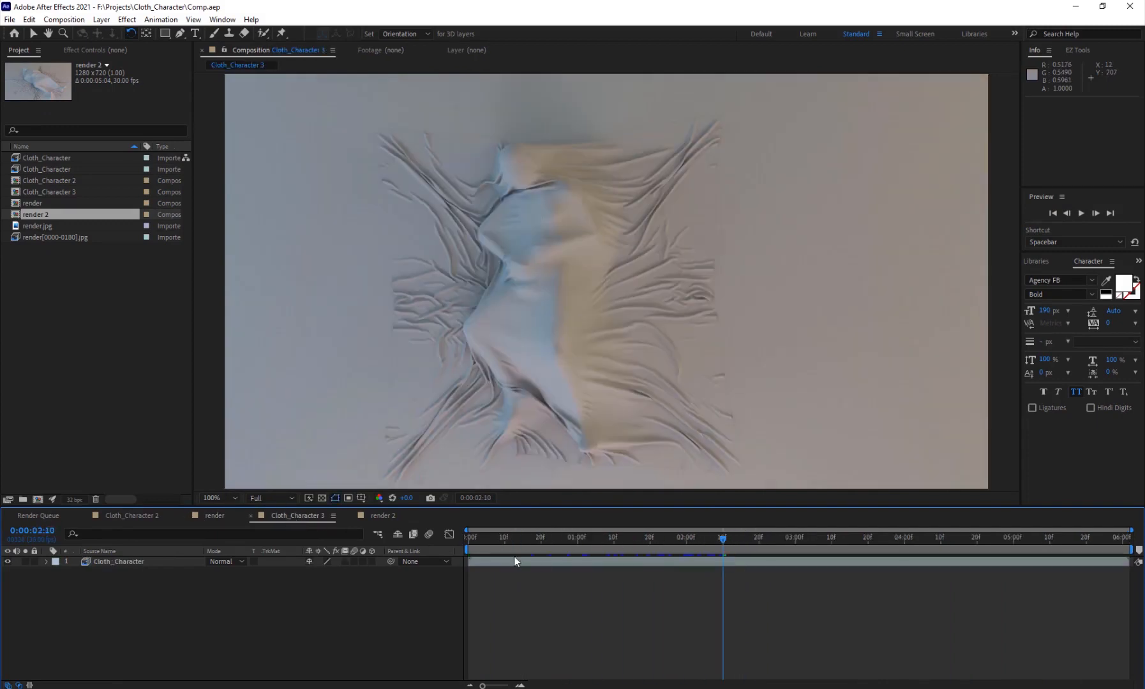
pyautogui.moveTo(559, 545); pyautogui.dragTo(802, 539)
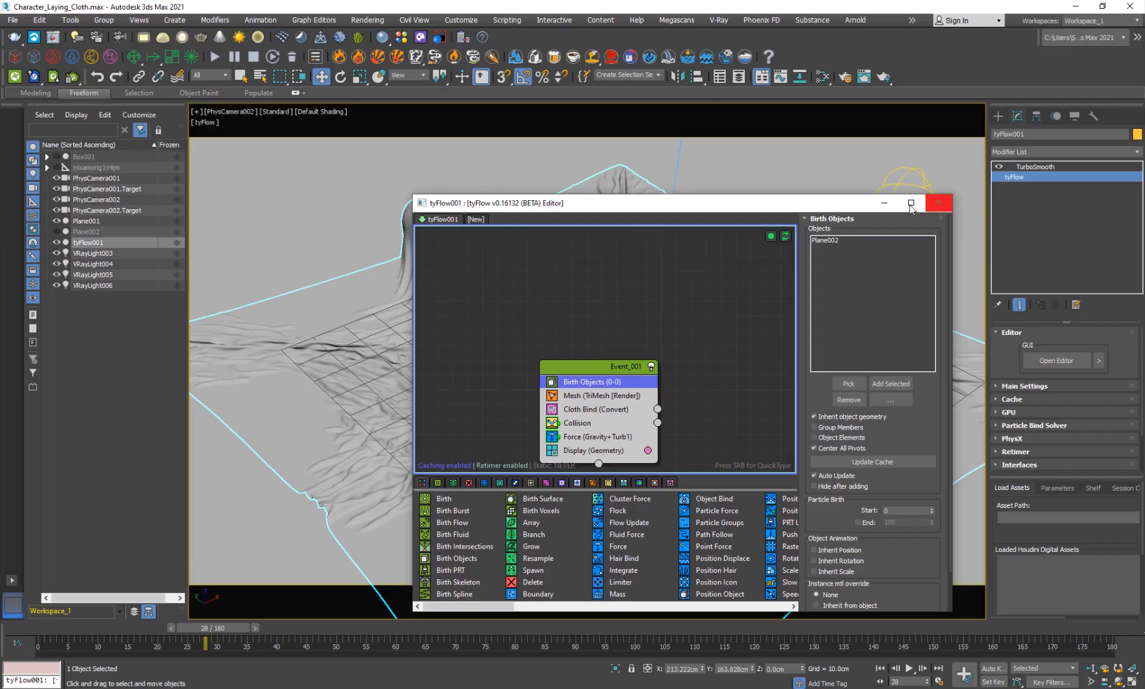
# - Close the tyFlow editor in 3ds Max and scrub the timeline to inspect the cloth over the character
pyautogui.click(939, 203)
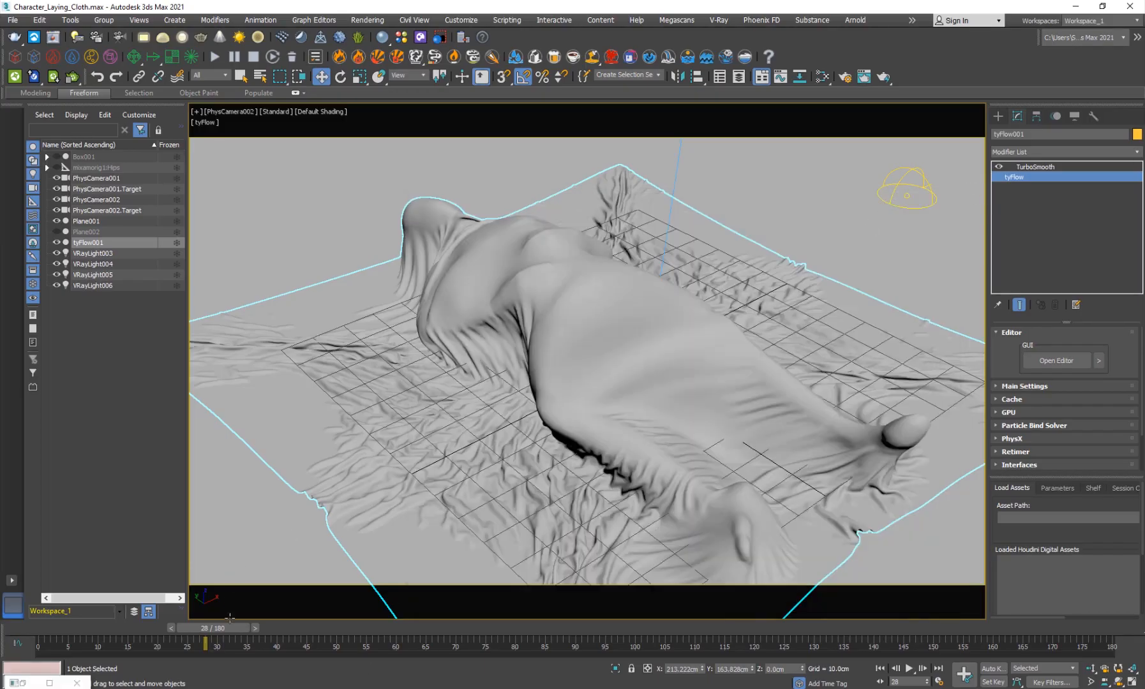
pyautogui.moveTo(217, 626)
pyautogui.mouseDown()
pyautogui.moveTo(180, 628)
pyautogui.moveTo(210, 630)
pyautogui.mouseUp()
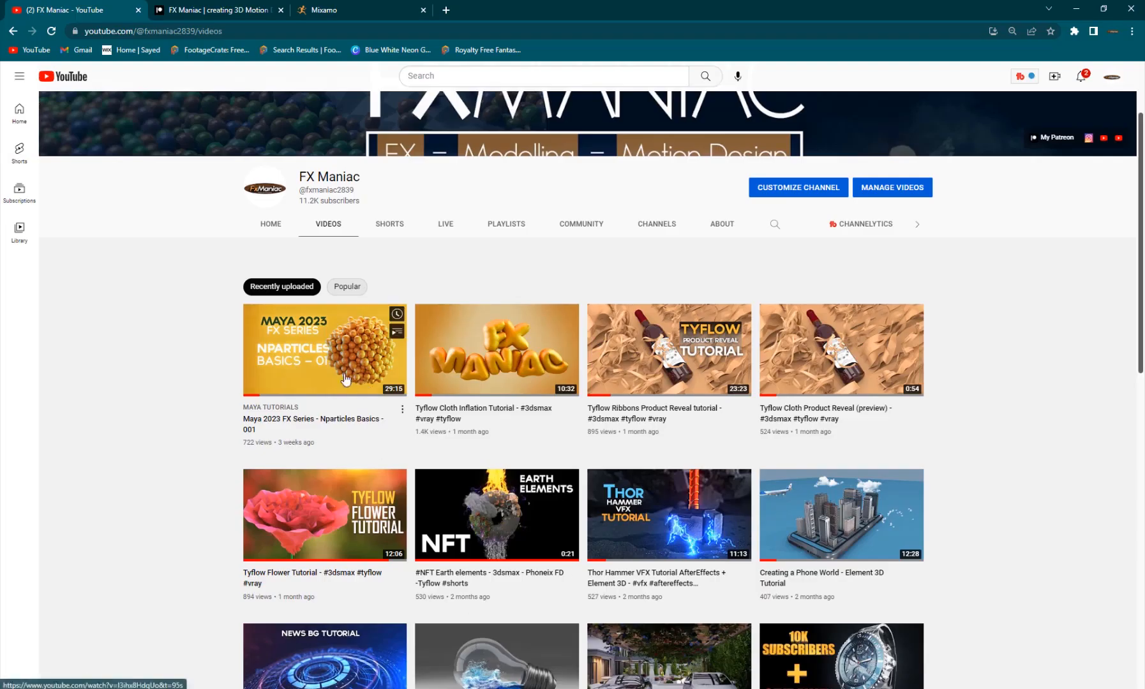
# - Switch to the FX Maniac Patreon page and review its membership levels and recent project file posts
pyautogui.scroll(3, 396, 322)
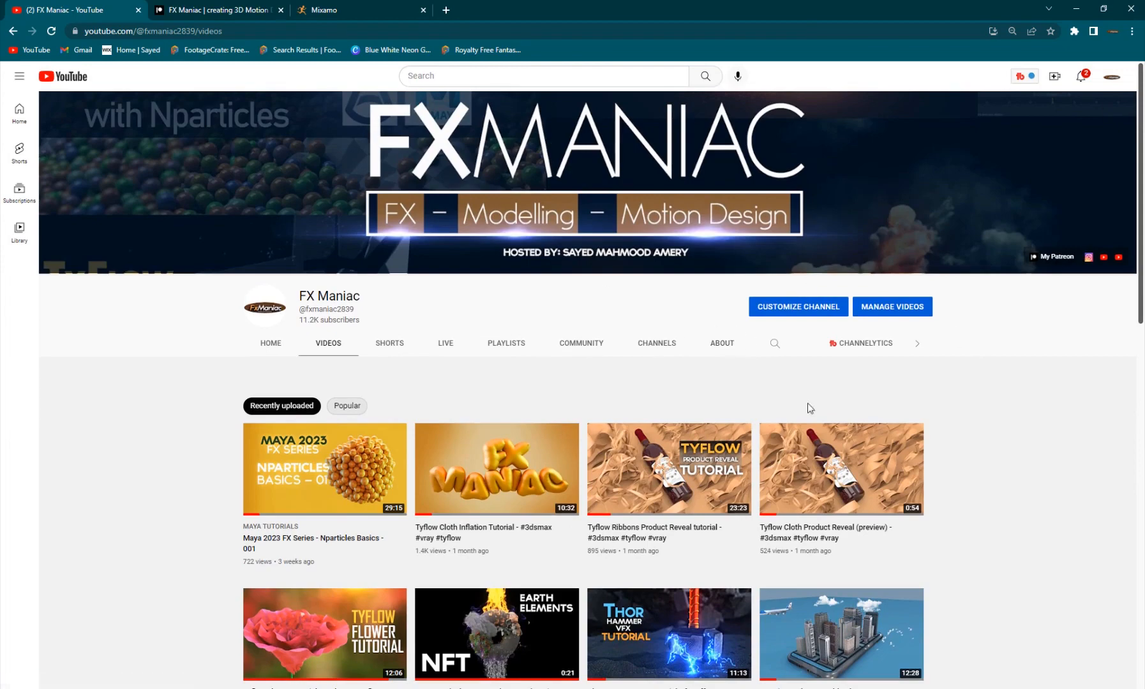
pyautogui.click(213, 5)
pyautogui.scroll(10, 510, 329)
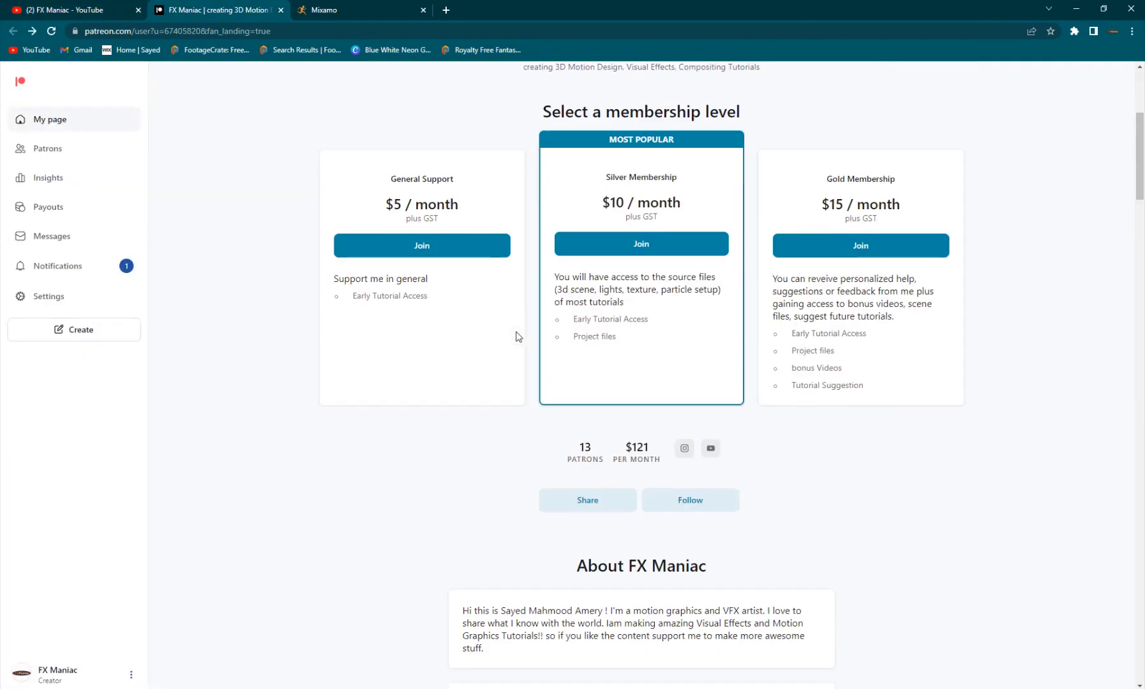
pyautogui.scroll(-5, 493, 315)
pyautogui.scroll(3, 638, 293)
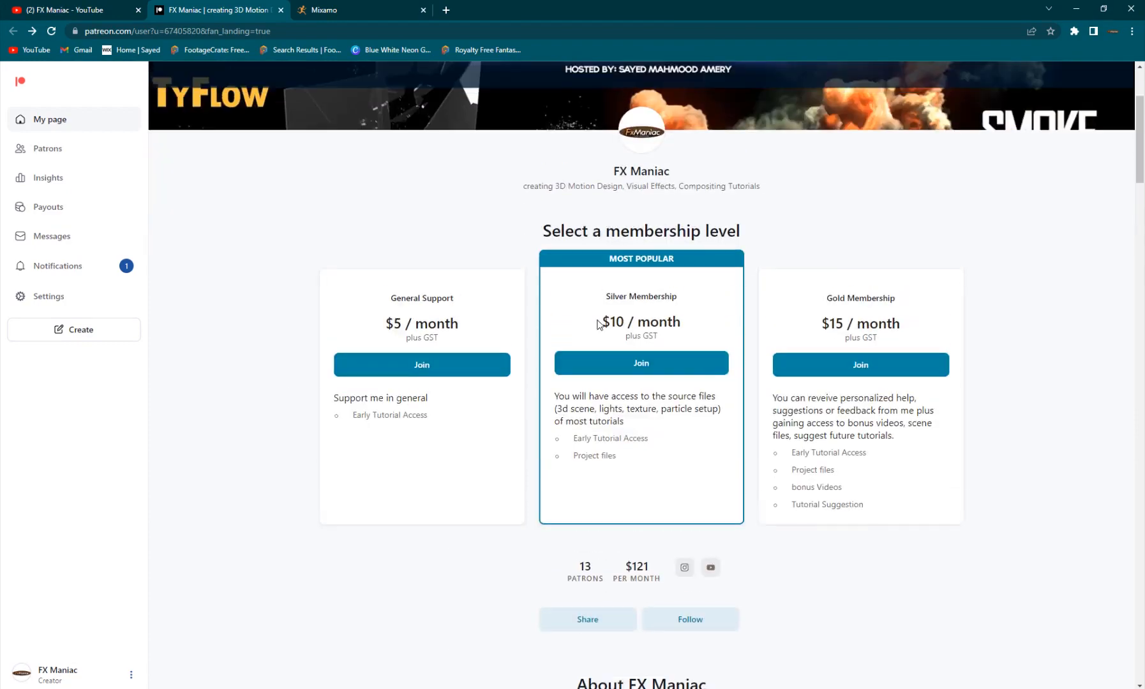
pyautogui.scroll(-15, 549, 325)
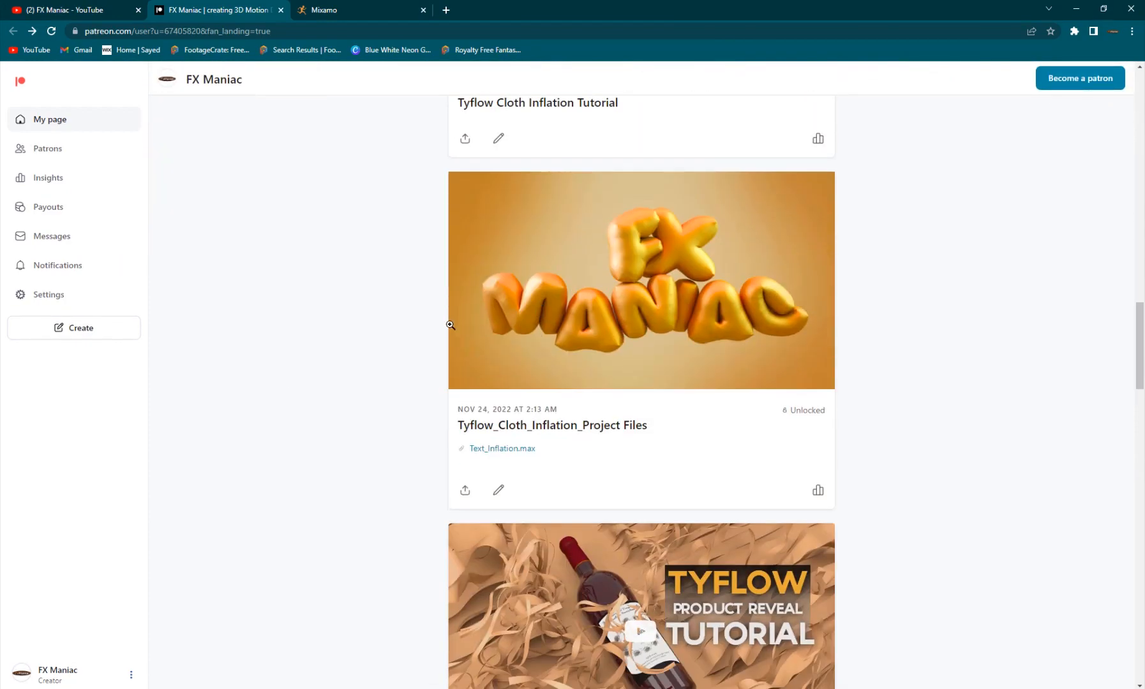
pyautogui.scroll(10, 450, 325)
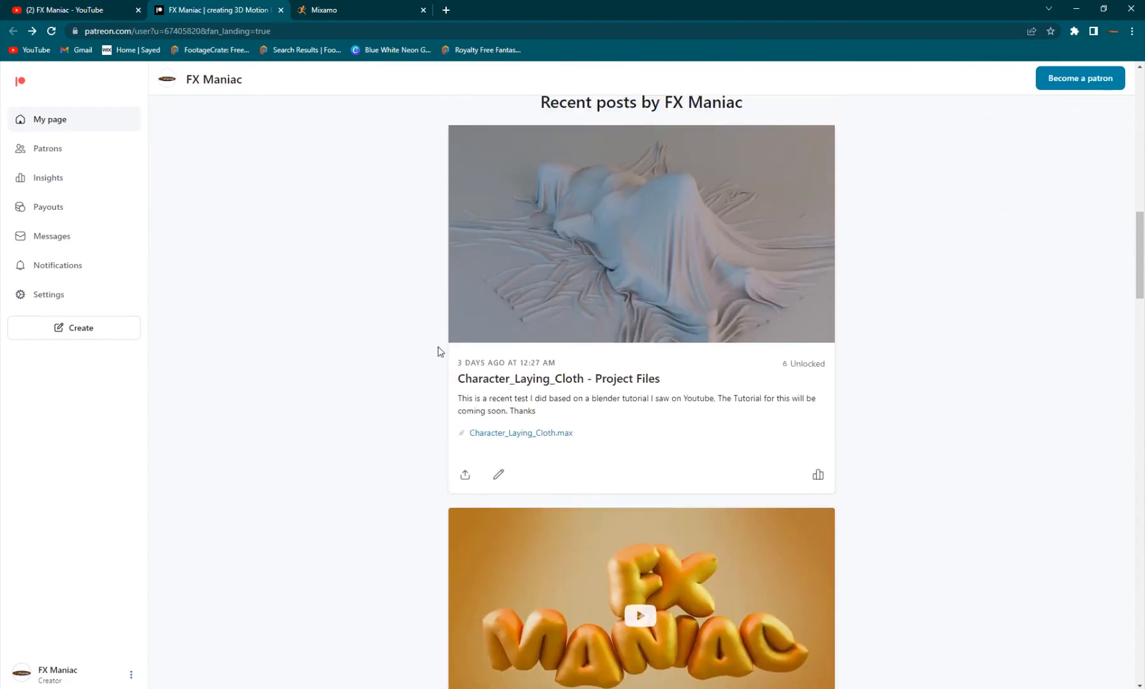
pyautogui.scroll(3, 415, 357)
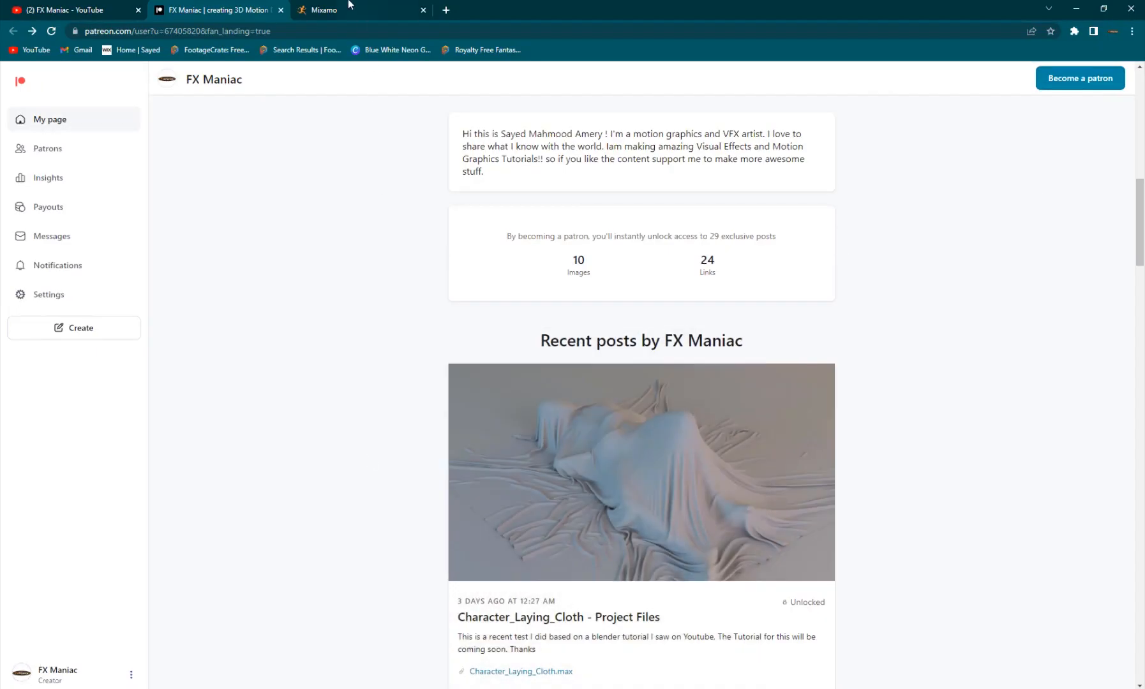
# - Open Mixamo and search its animations for laying moaning
pyautogui.click(377, 9)
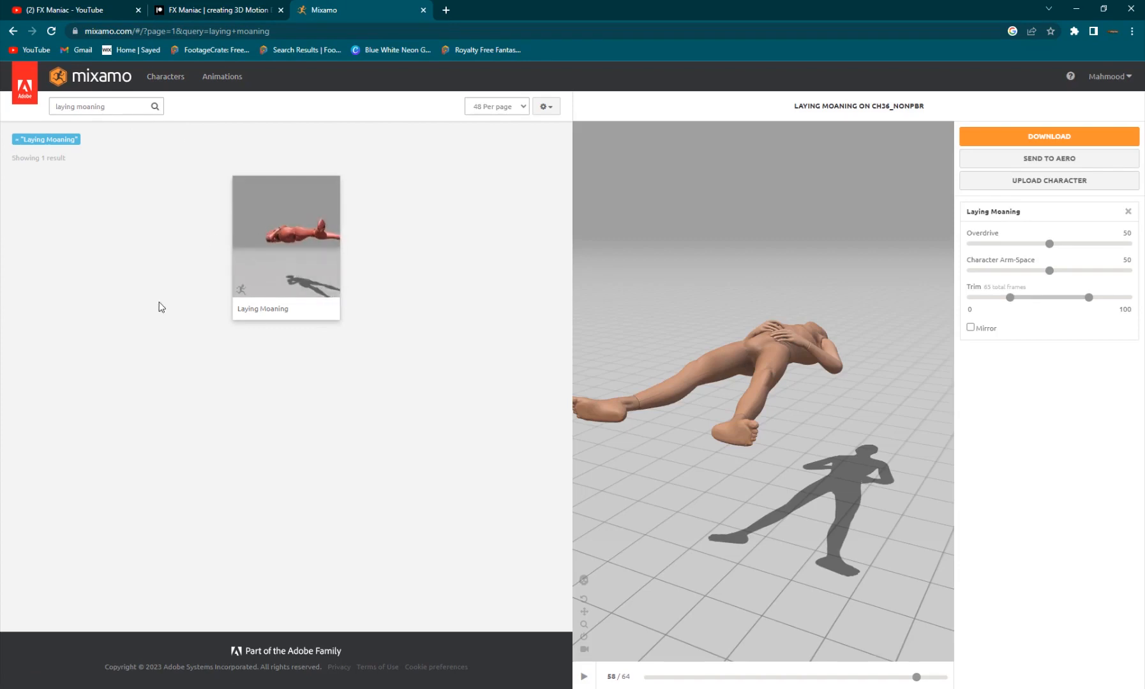
pyautogui.click(105, 106)
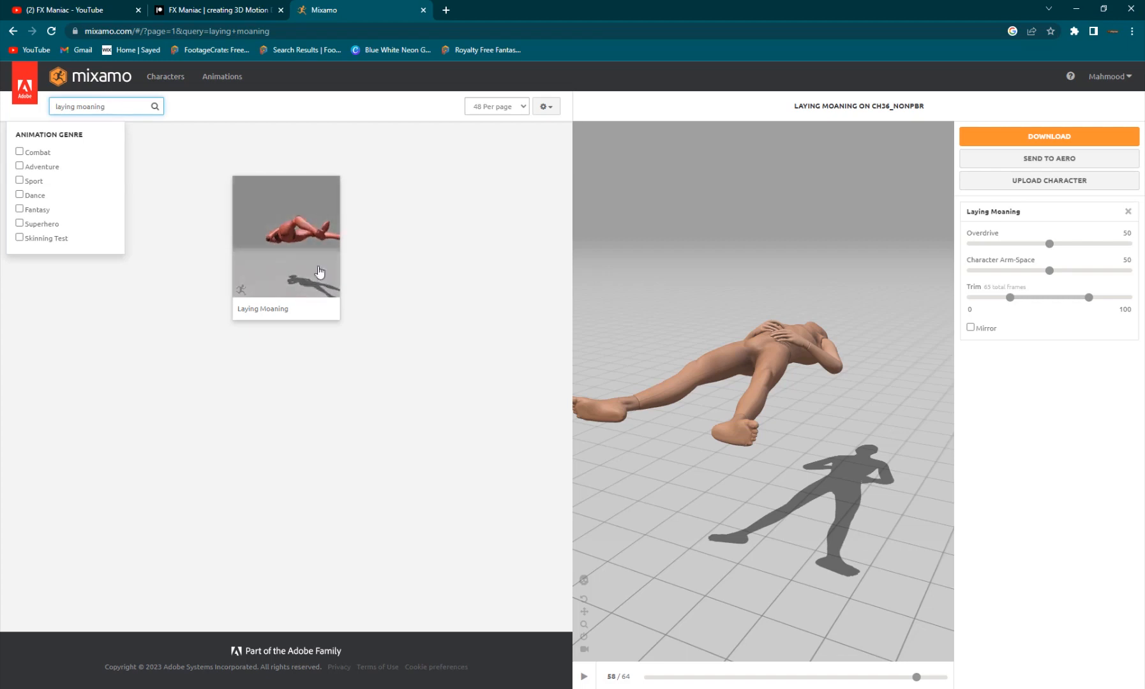
pyautogui.press('Return')
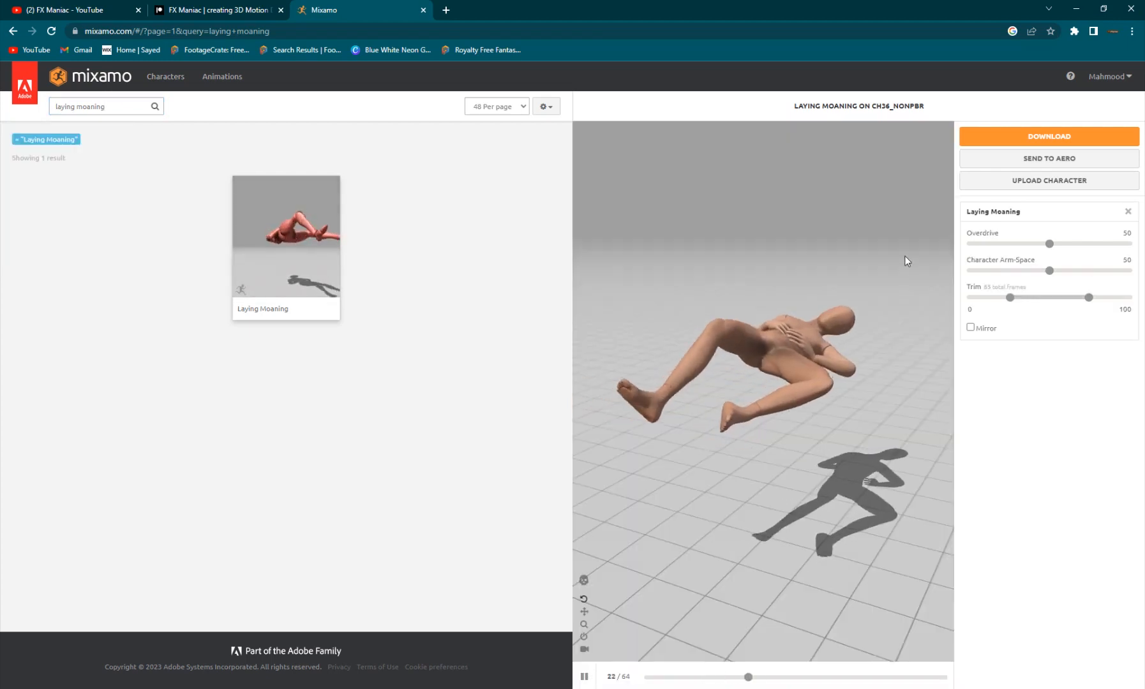
# - Set the Laying Moaning animation's Overdrive to 3, pause its preview and check the download settings without downloading
pyautogui.moveTo(1049, 244); pyautogui.dragTo(974, 248)
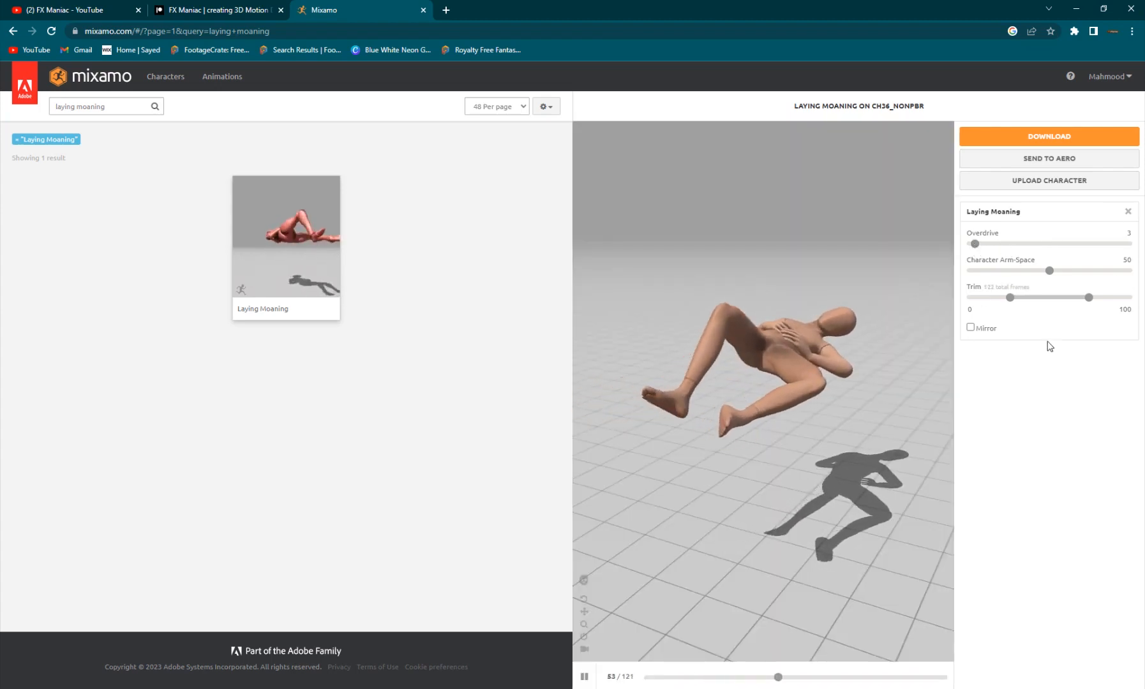
pyautogui.click(584, 678)
pyautogui.click(1060, 136)
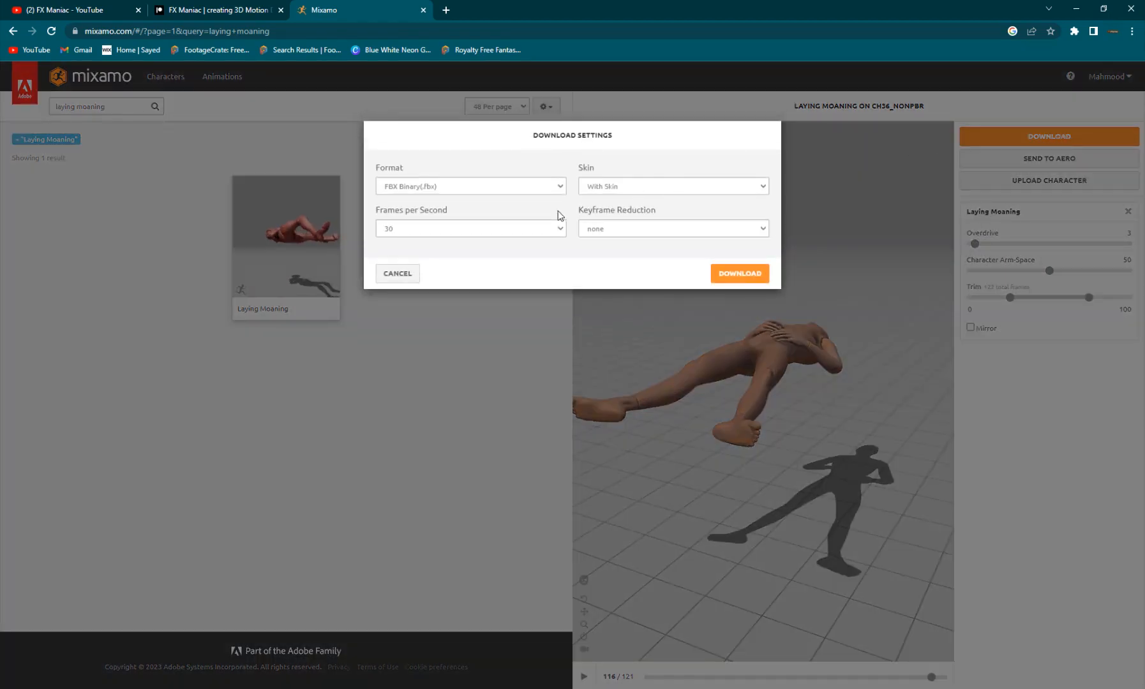
pyautogui.click(417, 281)
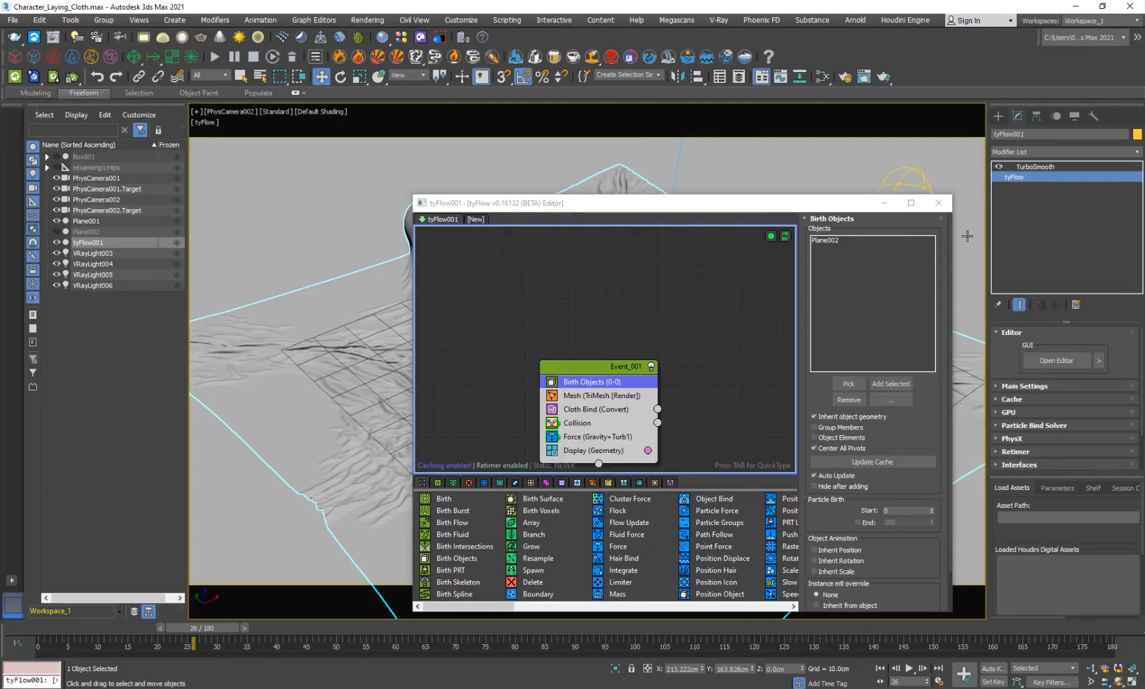
# - Switch to 3ds Max, close the tyFlow editor and reset to an empty scene without saving the changes
pyautogui.click(945, 205)
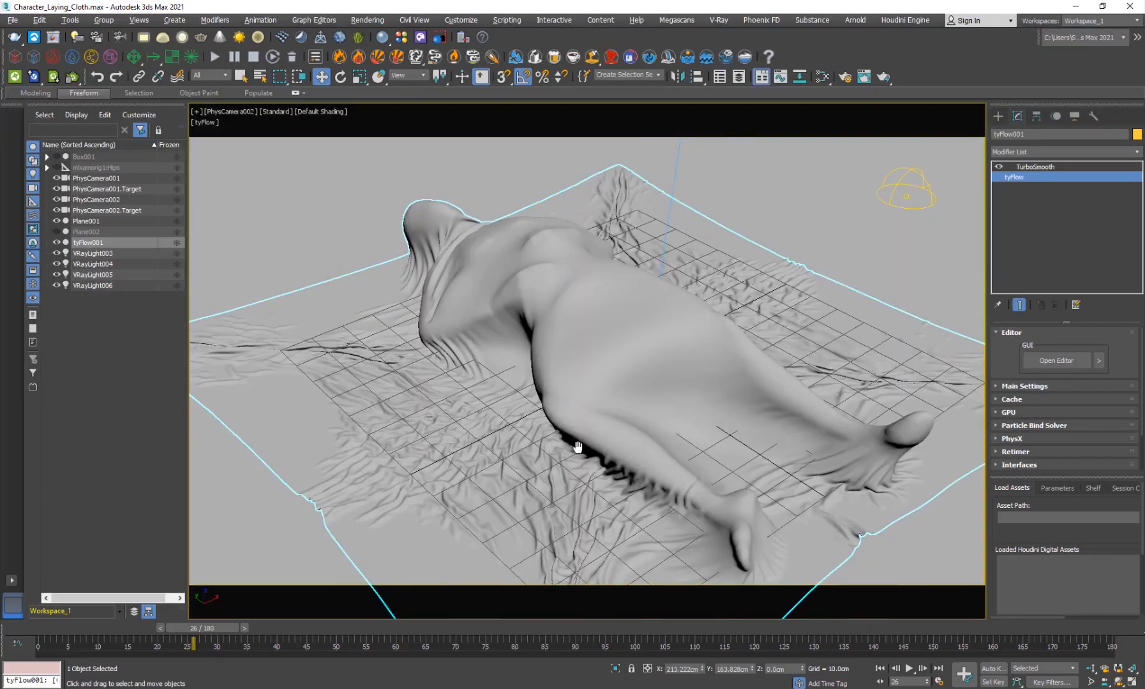
pyautogui.click(12, 20)
pyautogui.click(25, 53)
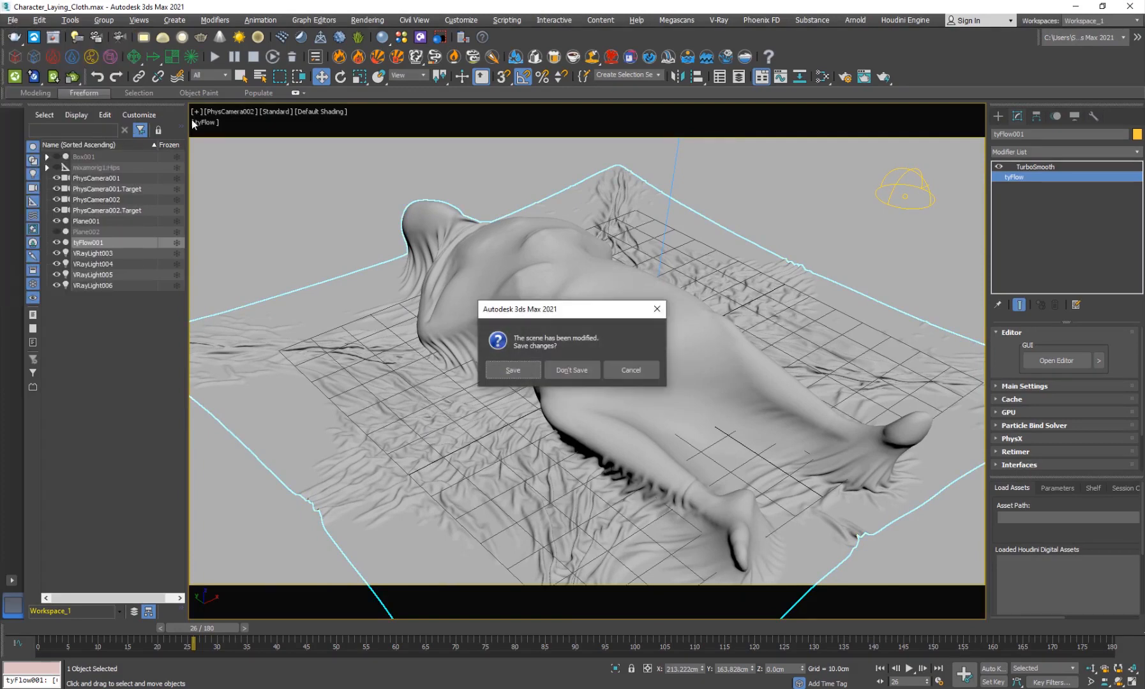
pyautogui.click(581, 371)
pyautogui.click(539, 372)
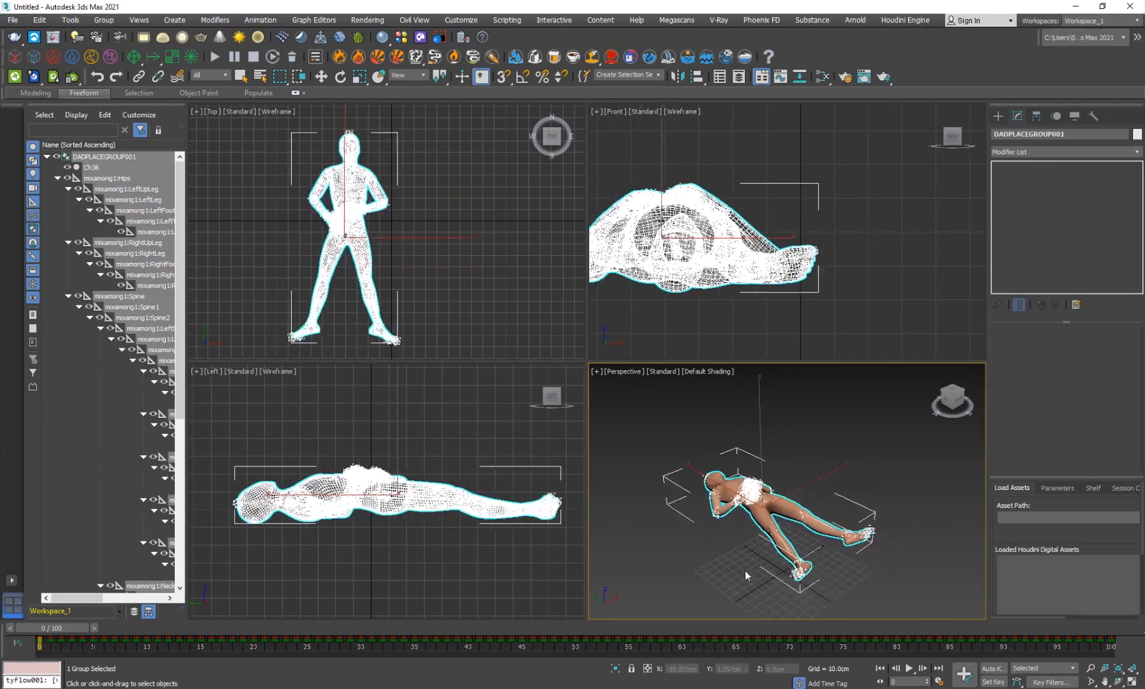
# - Place the imported character in the scene, deselect it and maximize the Perspective viewport
pyautogui.click(769, 595)
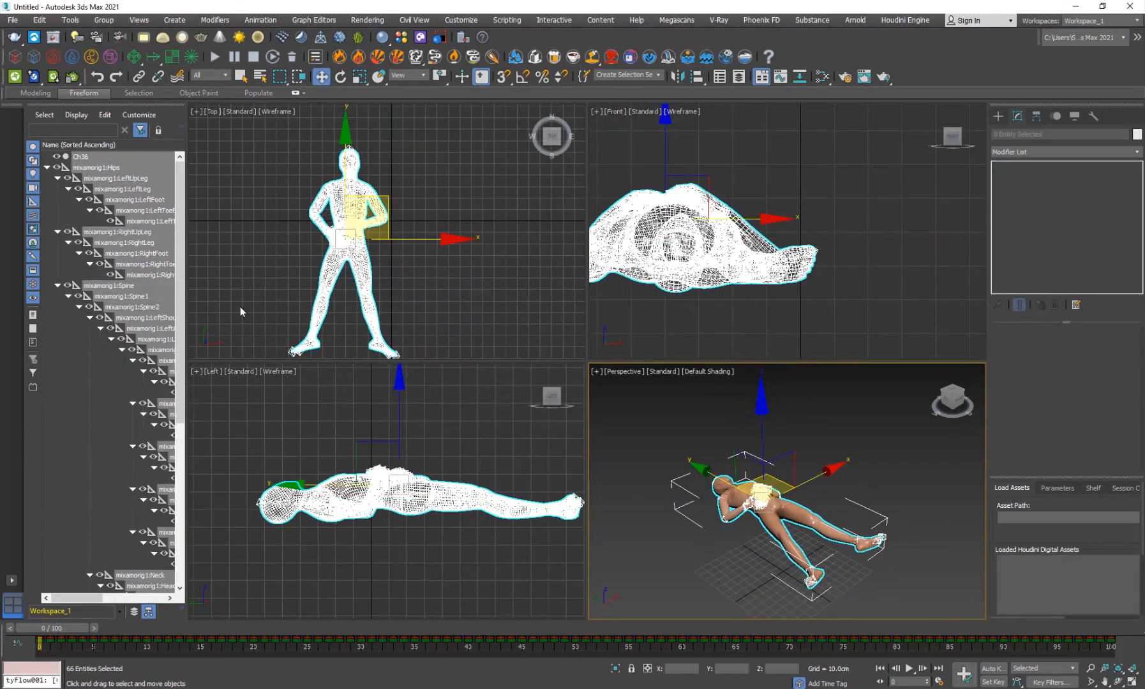
pyautogui.click(711, 549)
pyautogui.hotkey('alt', 'w')
pyautogui.keyDown('alt'); pyautogui.moveTo(711, 550); pyautogui.dragTo(528, 431, button='middle'); pyautogui.keyUp('alt')
# - Hide everything except the character mesh Ch36
pyautogui.click(526, 360)
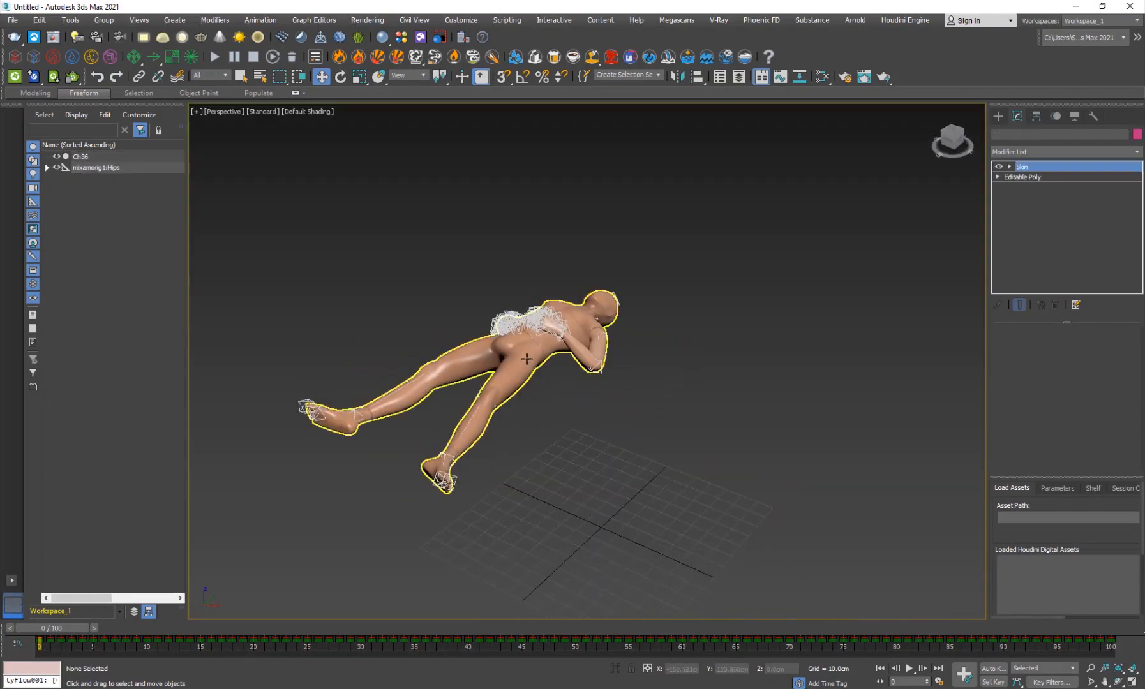
pyautogui.rightClick(527, 359)
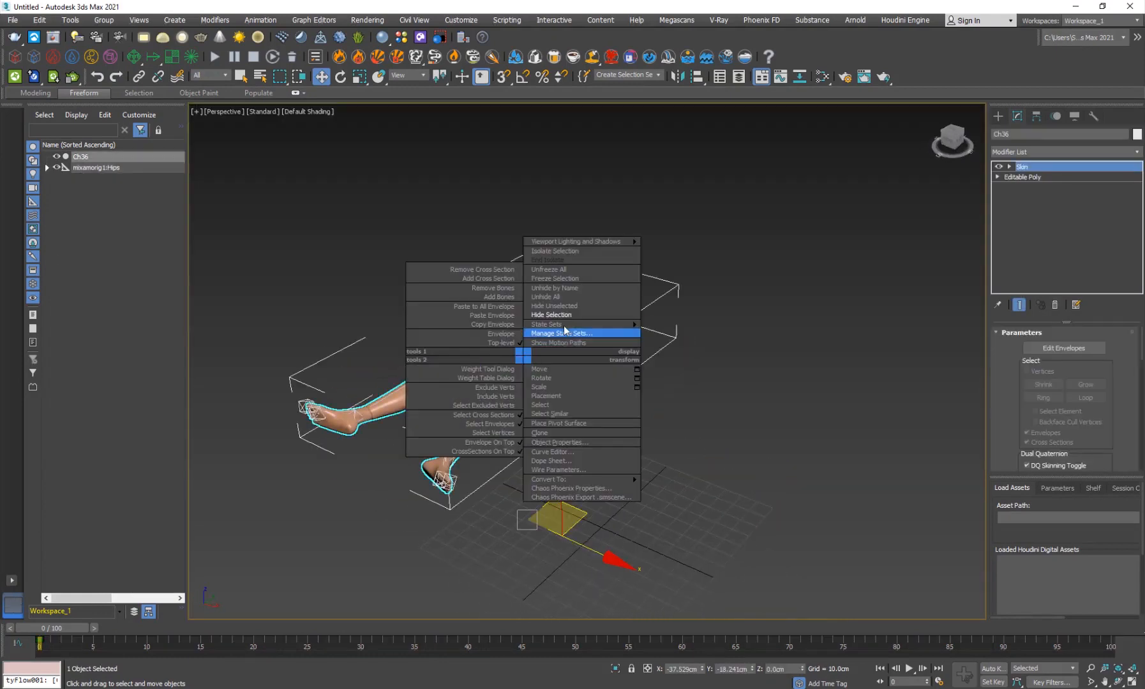
pyautogui.click(563, 308)
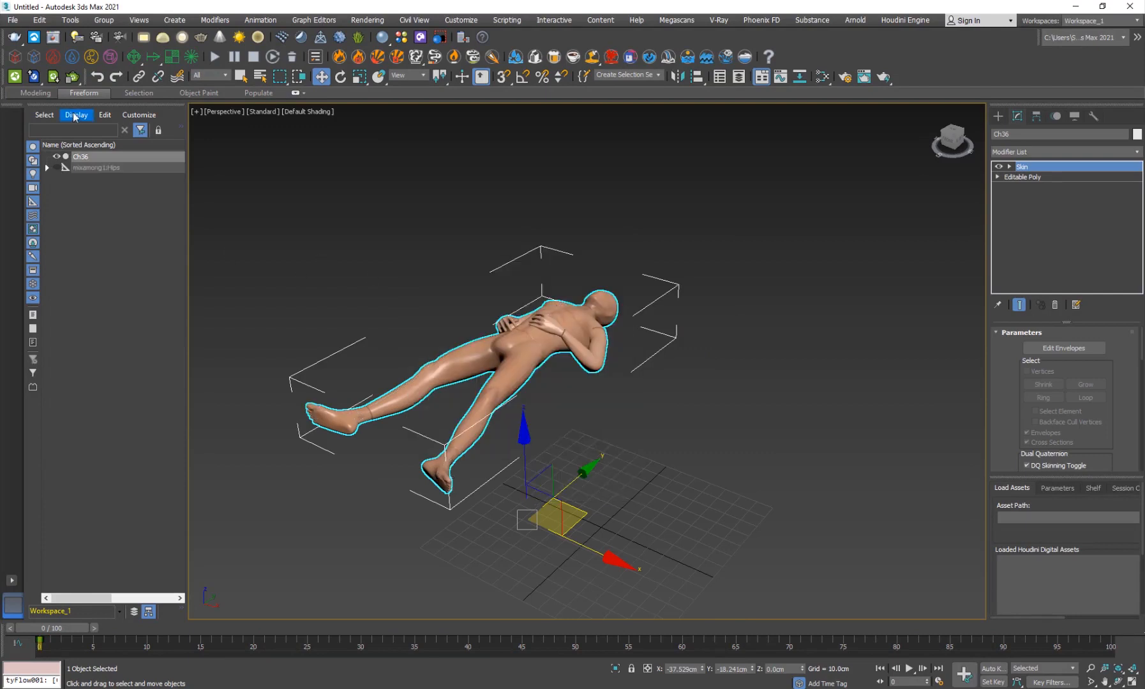
# - Move the mixamorig1:Hips helper to lay the character on the grid, at about X 19.3, Y 39.8, Z 12.8 cm
pyautogui.click(102, 168)
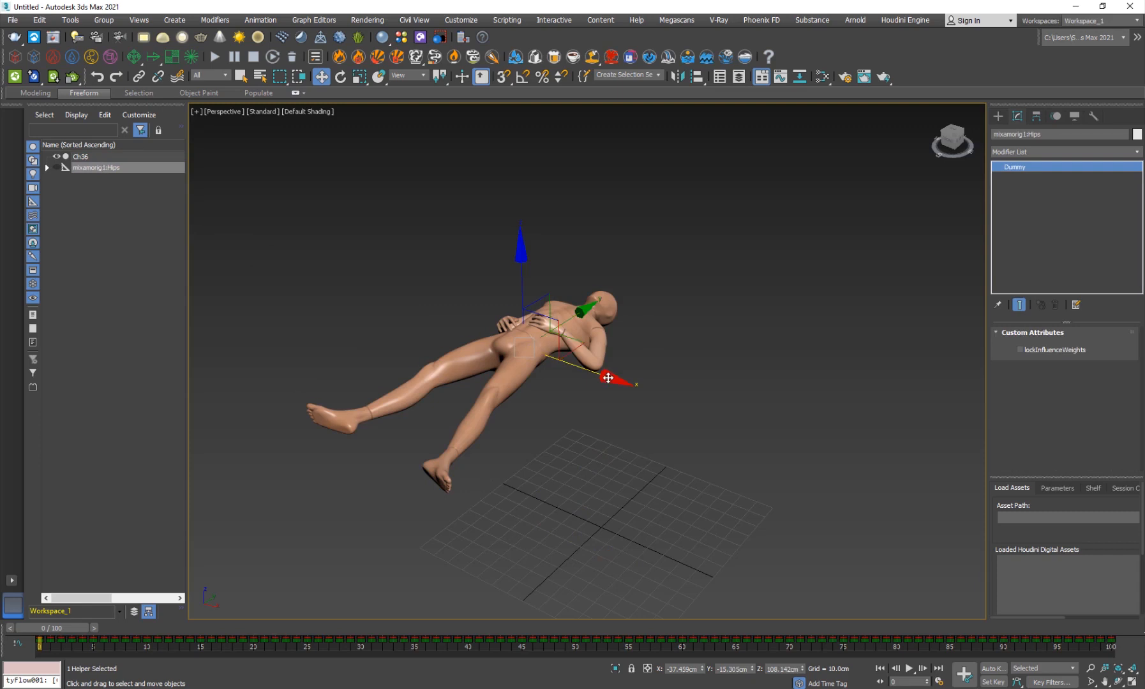
pyautogui.moveTo(610, 378); pyautogui.dragTo(715, 430)
pyautogui.keyDown('alt'); pyautogui.moveTo(414, 455); pyautogui.dragTo(566, 457, button='middle'); pyautogui.keyUp('alt')
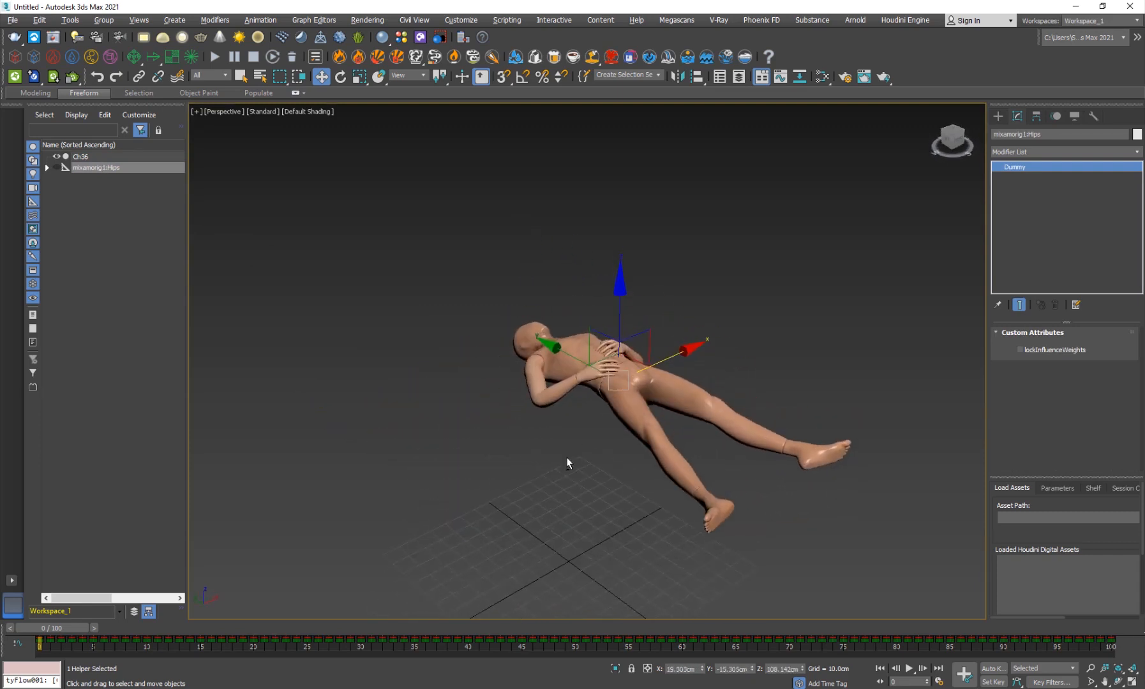
pyautogui.moveTo(612, 319); pyautogui.dragTo(615, 518)
pyautogui.moveTo(454, 509); pyautogui.dragTo(478, 415, button='middle')
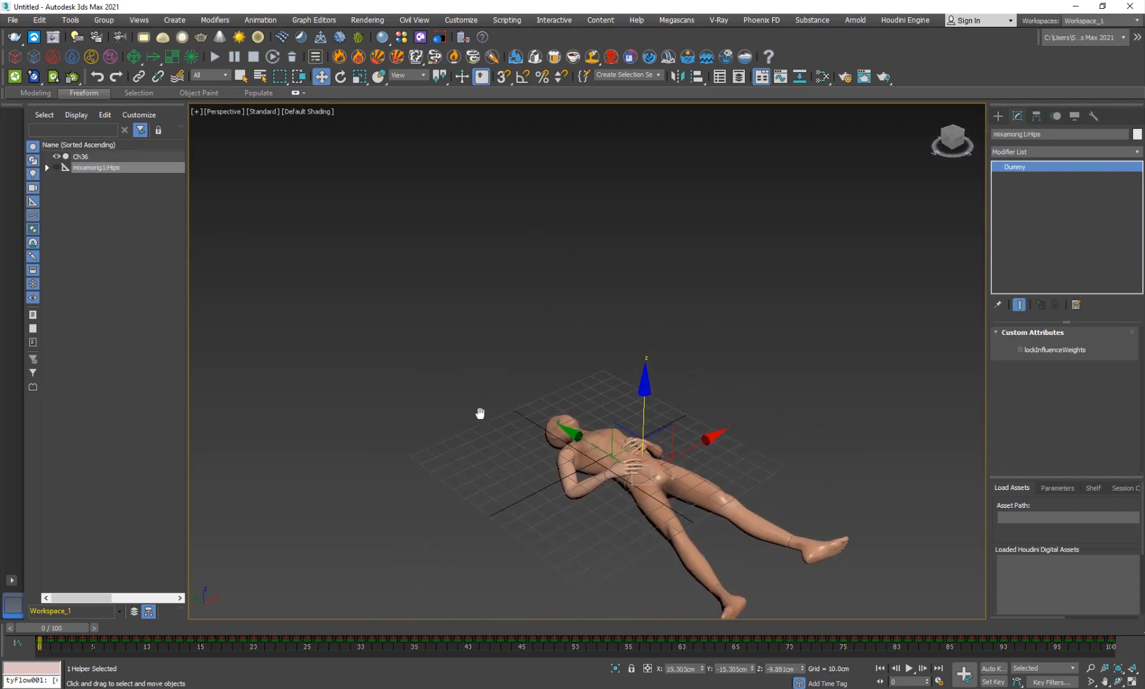
pyautogui.moveTo(593, 442); pyautogui.dragTo(525, 421)
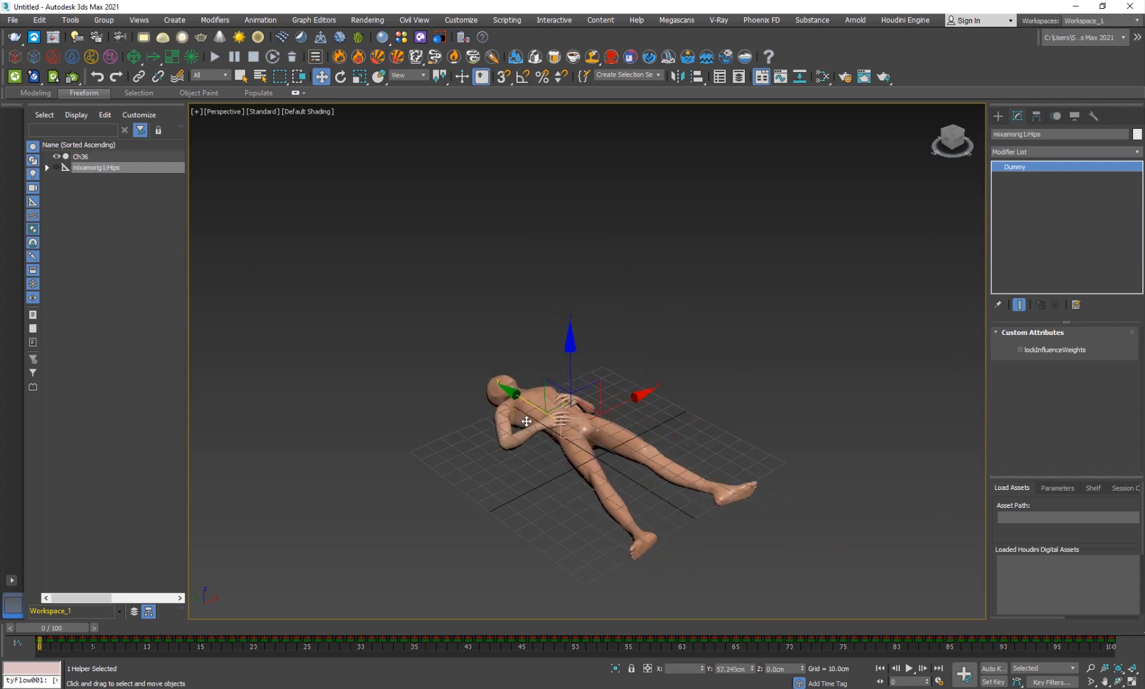
pyautogui.keyDown('alt'); pyautogui.moveTo(526, 421); pyautogui.dragTo(531, 391, button='middle'); pyautogui.keyUp('alt')
pyautogui.moveTo(566, 311); pyautogui.dragTo(566, 303)
pyautogui.keyDown('alt'); pyautogui.moveTo(450, 434); pyautogui.dragTo(437, 481, button='middle'); pyautogui.keyUp('alt')
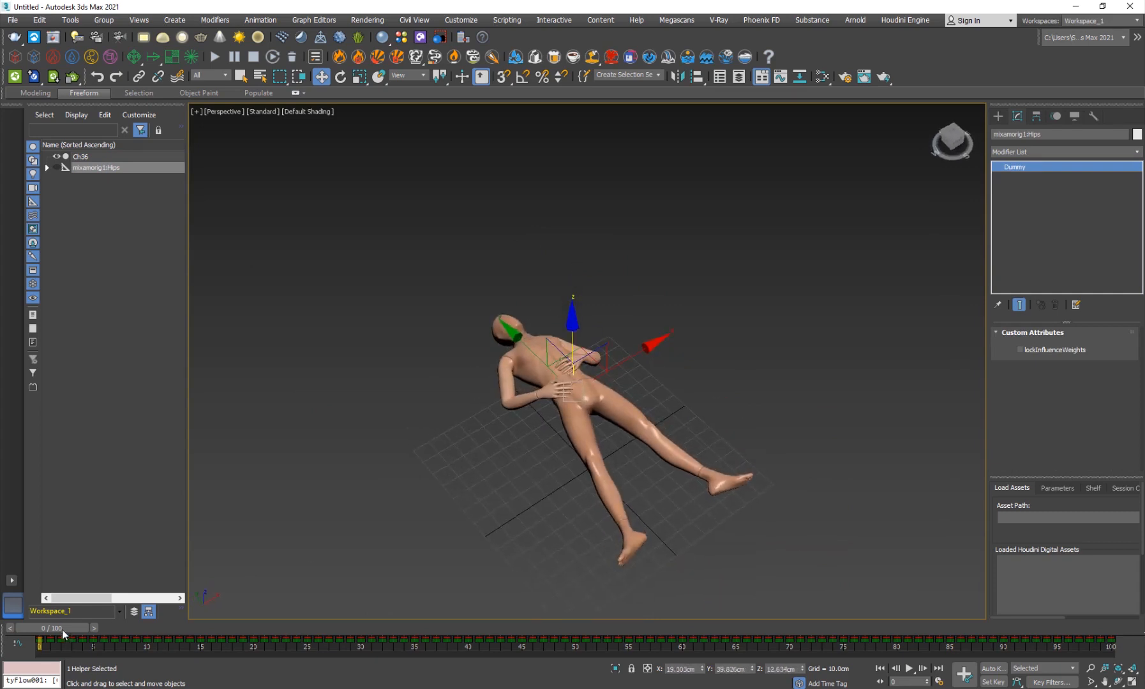
# - At frame 3, recentre the mixamorig1:Hips helper over the grid at about X 6.6, Y 19.2 cm, and return to frame 0
pyautogui.moveTo(62, 630)
pyautogui.mouseDown()
pyautogui.moveTo(759, 622)
pyautogui.moveTo(700, 637)
pyautogui.moveTo(74, 649)
pyautogui.mouseUp()
pyautogui.click(431, 522)
pyautogui.keyDown('alt'); pyautogui.moveTo(478, 519); pyautogui.dragTo(187, 352, button='middle'); pyautogui.keyUp('alt')
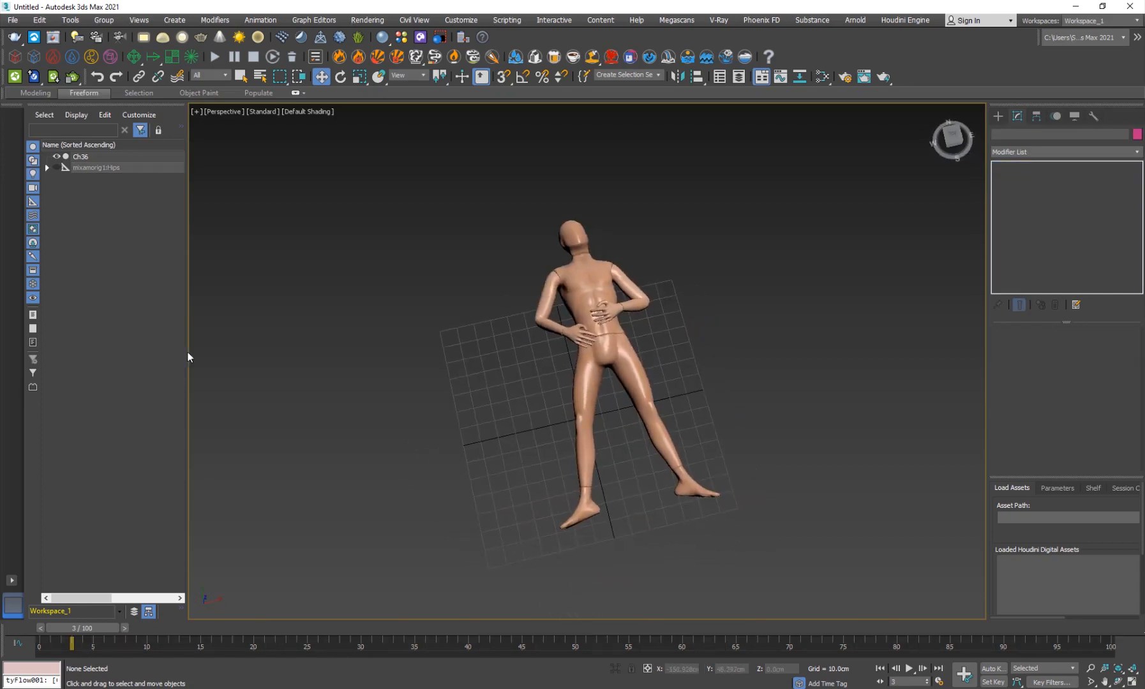
pyautogui.click(116, 171)
pyautogui.moveTo(581, 267); pyautogui.dragTo(590, 302)
pyautogui.moveTo(703, 356); pyautogui.dragTo(678, 358)
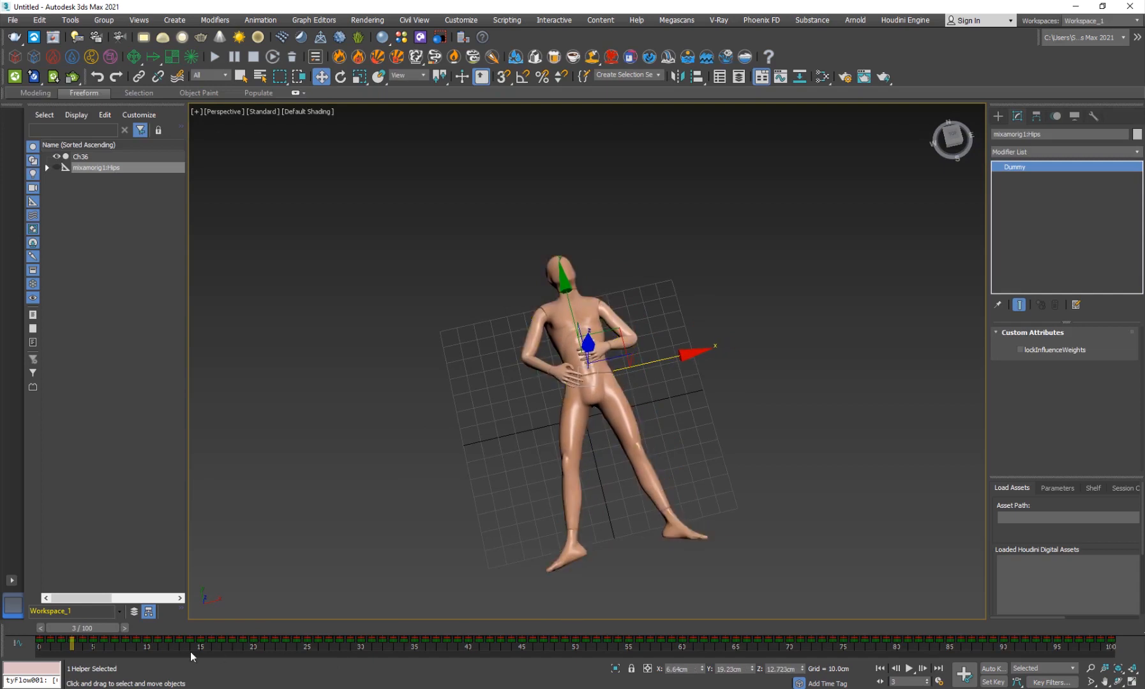
pyautogui.moveTo(82, 630); pyautogui.dragTo(25, 638)
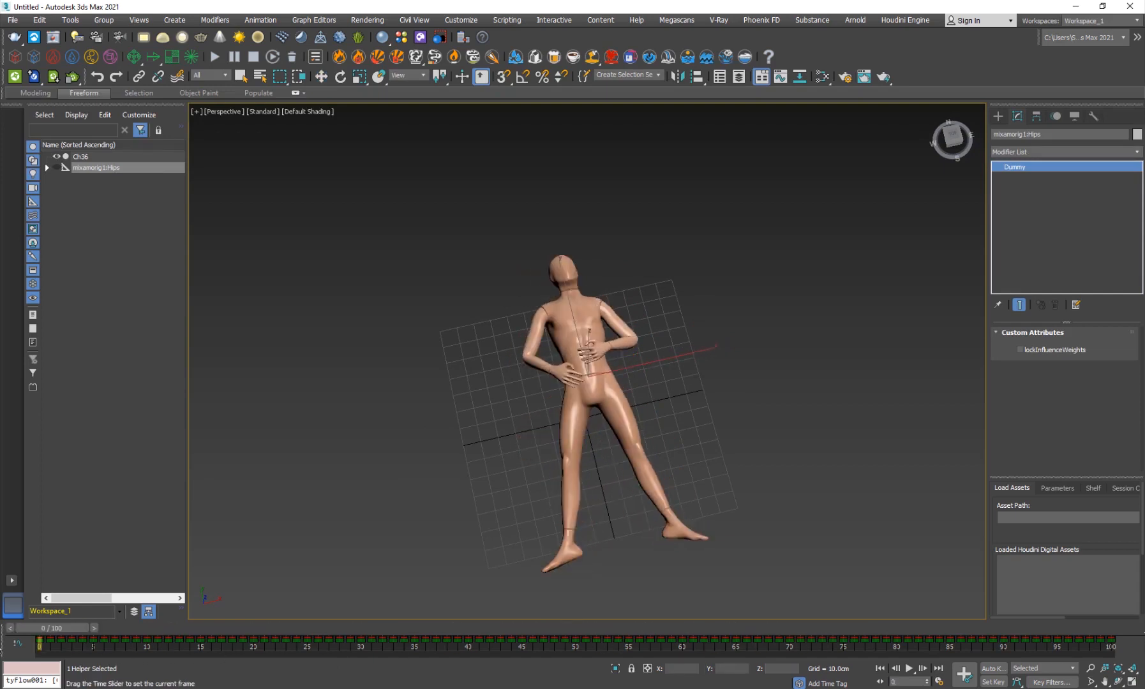
# - Draw a plane about 203 by 239 cm on the grid beneath the character and close the Houdini Engine window
pyautogui.click(998, 116)
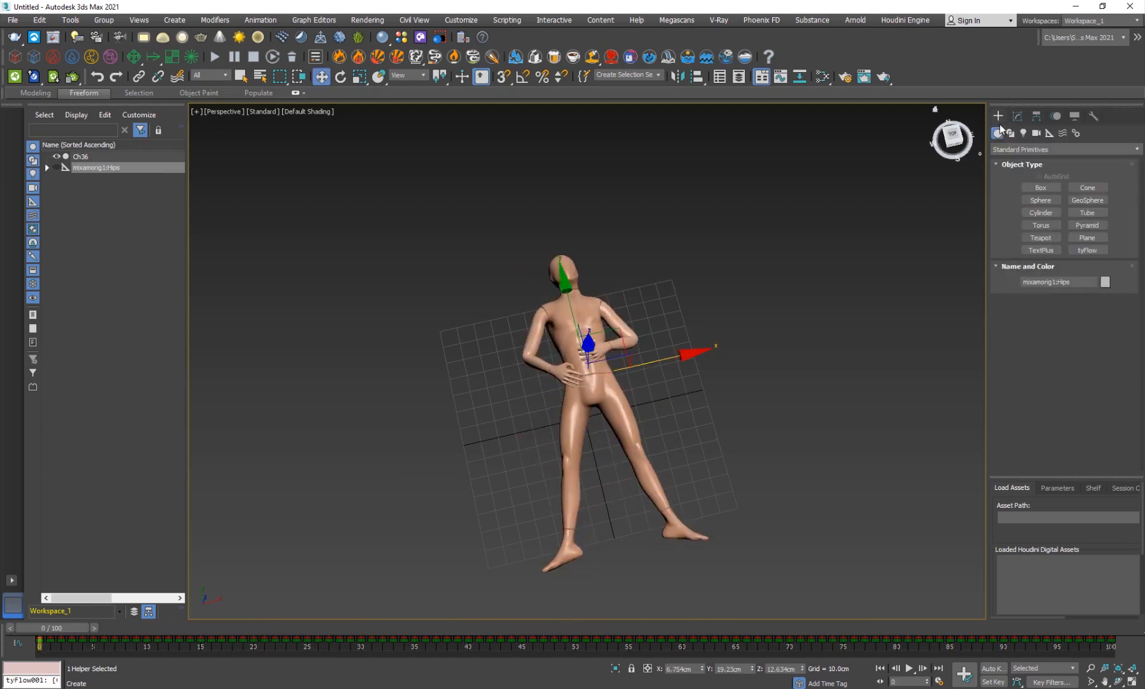
pyautogui.click(1099, 239)
pyautogui.moveTo(361, 280); pyautogui.dragTo(860, 522)
pyautogui.press('w')
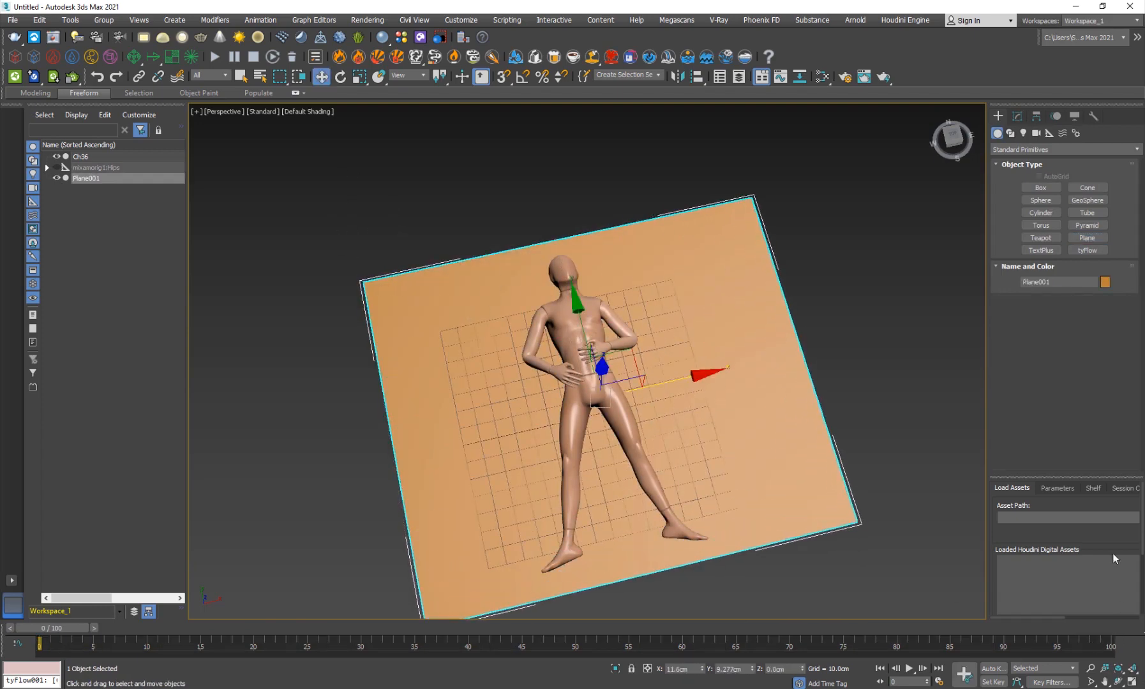
pyautogui.moveTo(1072, 476); pyautogui.dragTo(740, 493)
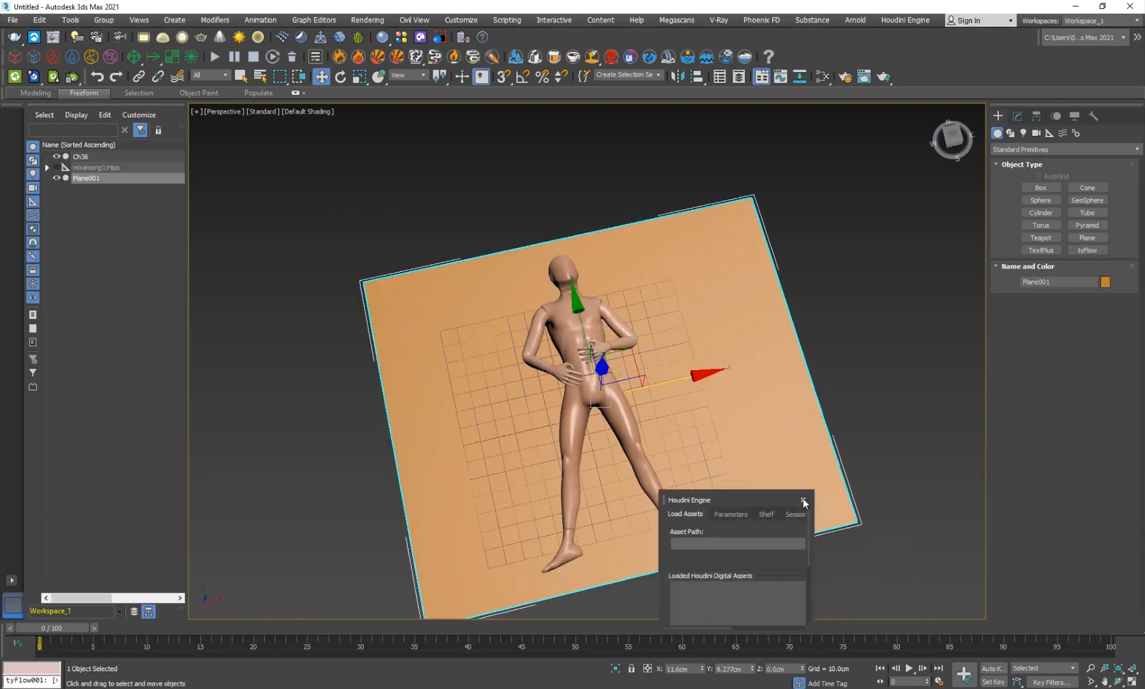
pyautogui.click(803, 500)
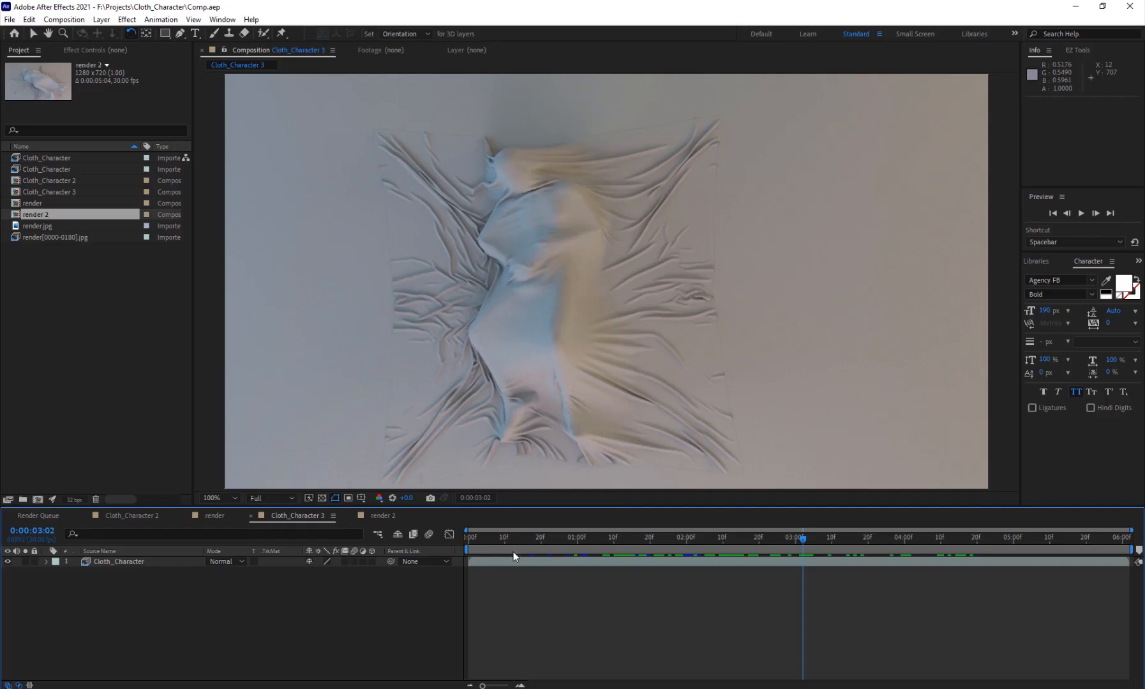
# - Switch to After Effects and examine the reference cloth animation in the Cloth_Character 3 and render 2 compositions
pyautogui.click(639, 536)
pyautogui.press('space')
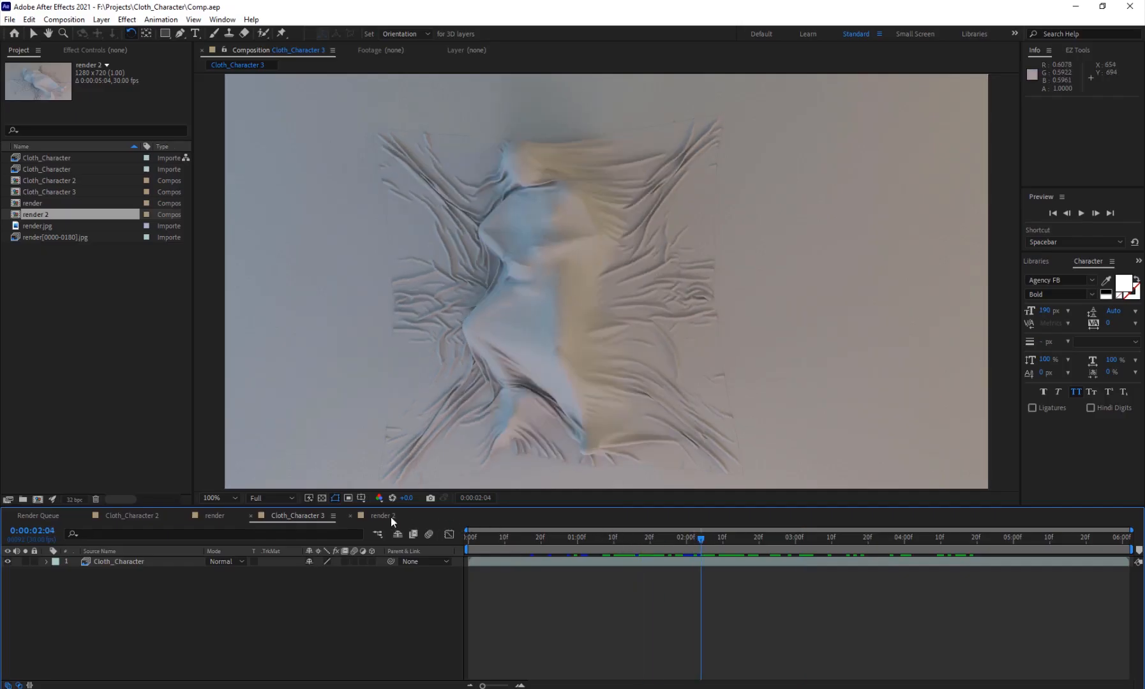
pyautogui.click(385, 515)
pyautogui.moveTo(607, 545); pyautogui.dragTo(739, 553)
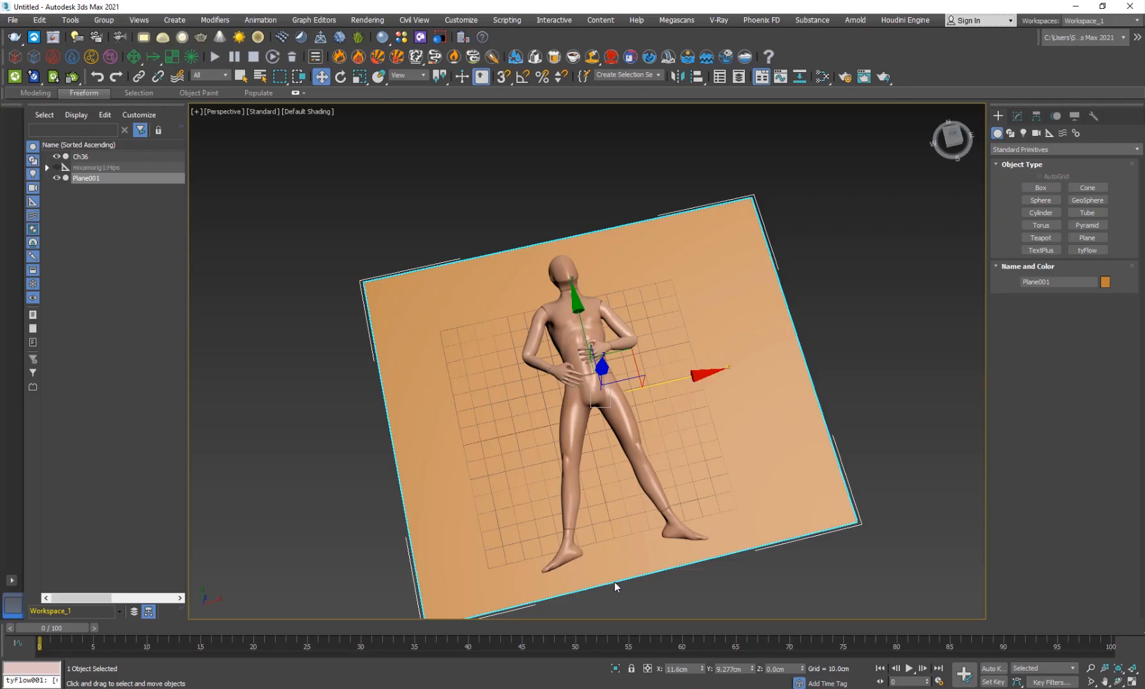
# - Back in 3ds Max, show edged faces and set the plane's length and width segments to 50 each
pyautogui.keyDown('alt'); pyautogui.moveTo(613, 587); pyautogui.dragTo(533, 511, button='middle'); pyautogui.keyUp('alt')
pyautogui.press('F4')
pyautogui.click(1018, 116)
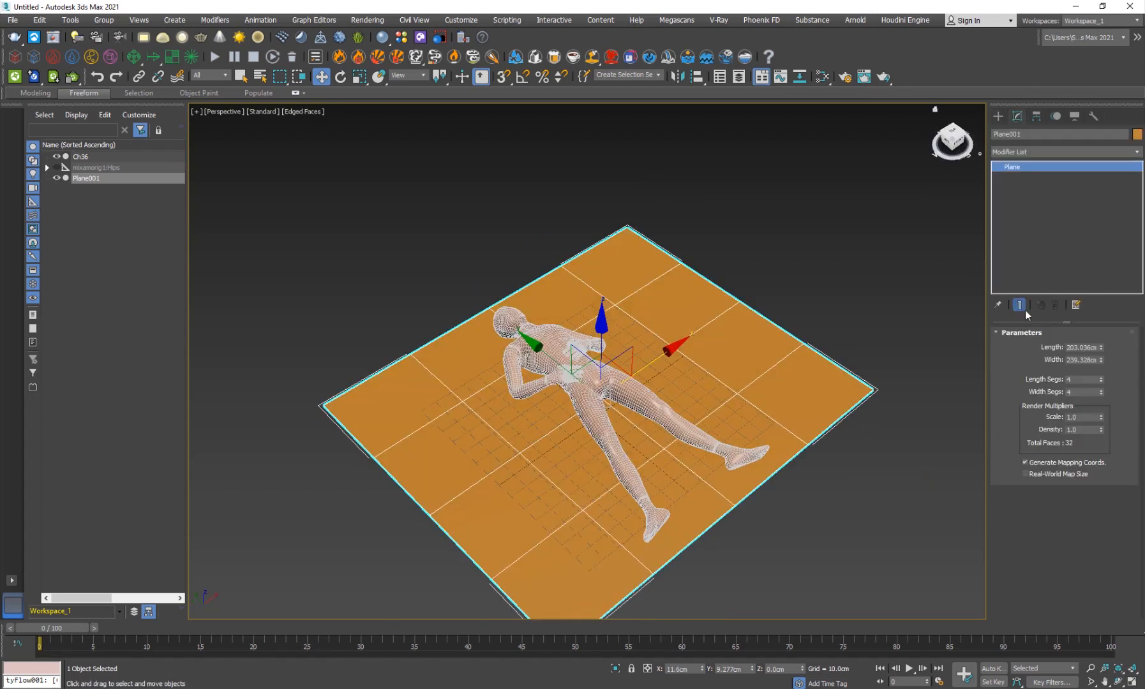
pyautogui.moveTo(1045, 379); pyautogui.dragTo(912, 377)
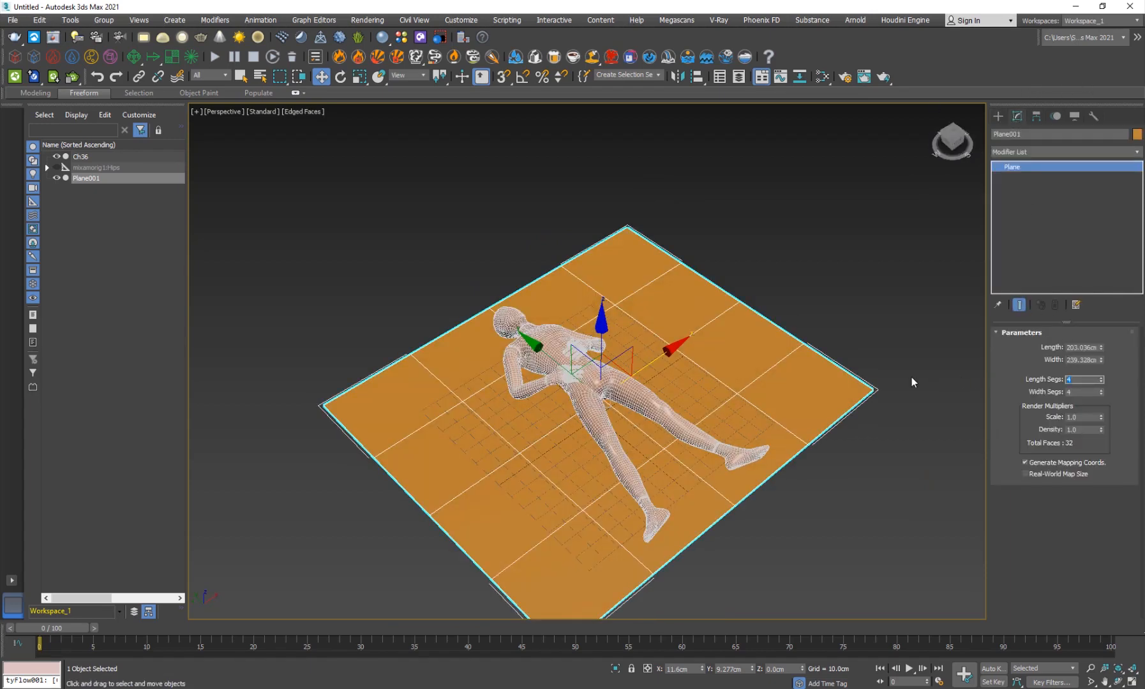
pyautogui.write('50')
pyautogui.press('Tab')
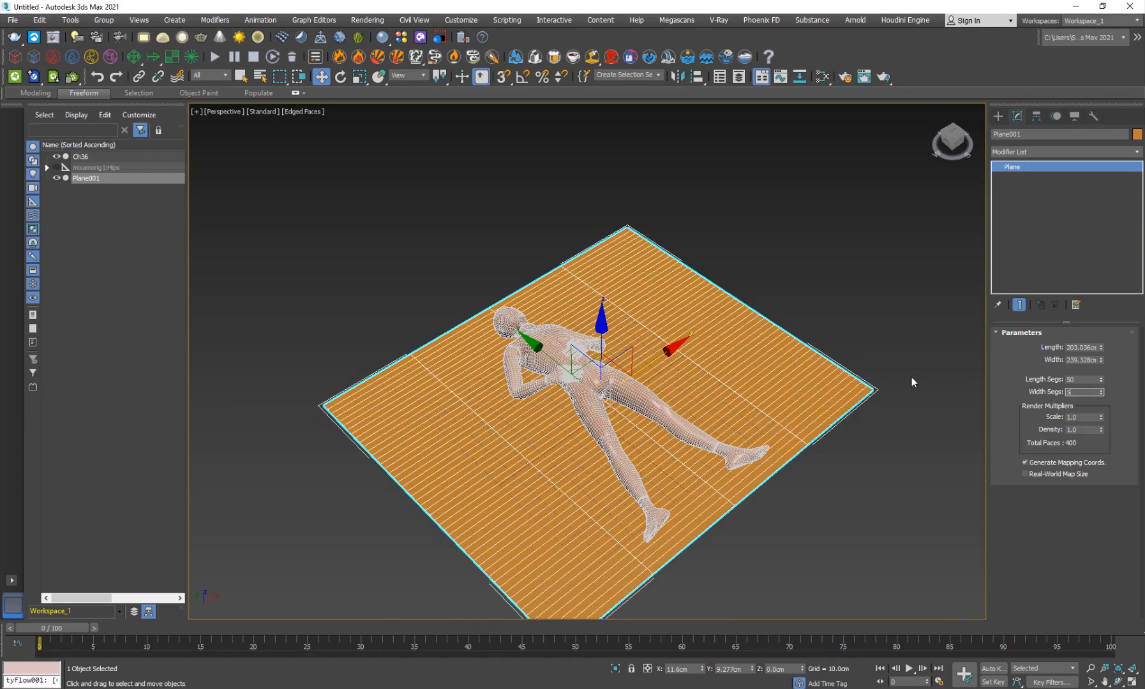
pyautogui.write('50')
pyautogui.press('Return')
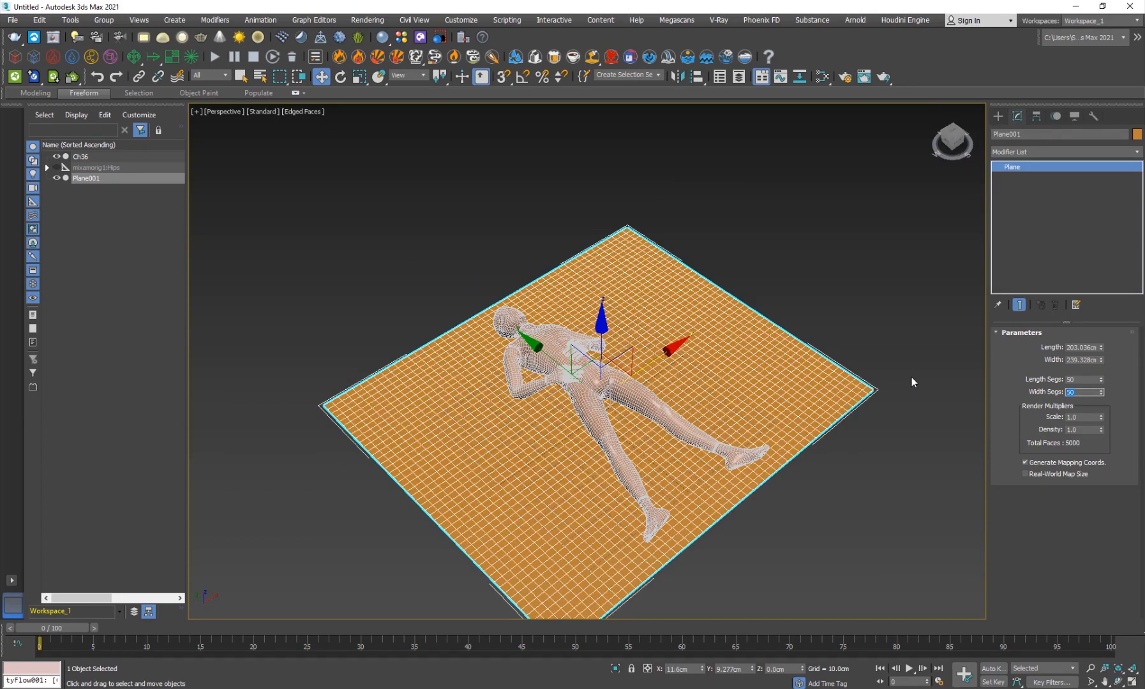
# - Clone the plane as an independent copy named Plane002 and reduce its length and width segments to 1
pyautogui.keyDown('alt'); pyautogui.moveTo(911, 377); pyautogui.dragTo(552, 383, button='middle'); pyautogui.keyUp('alt')
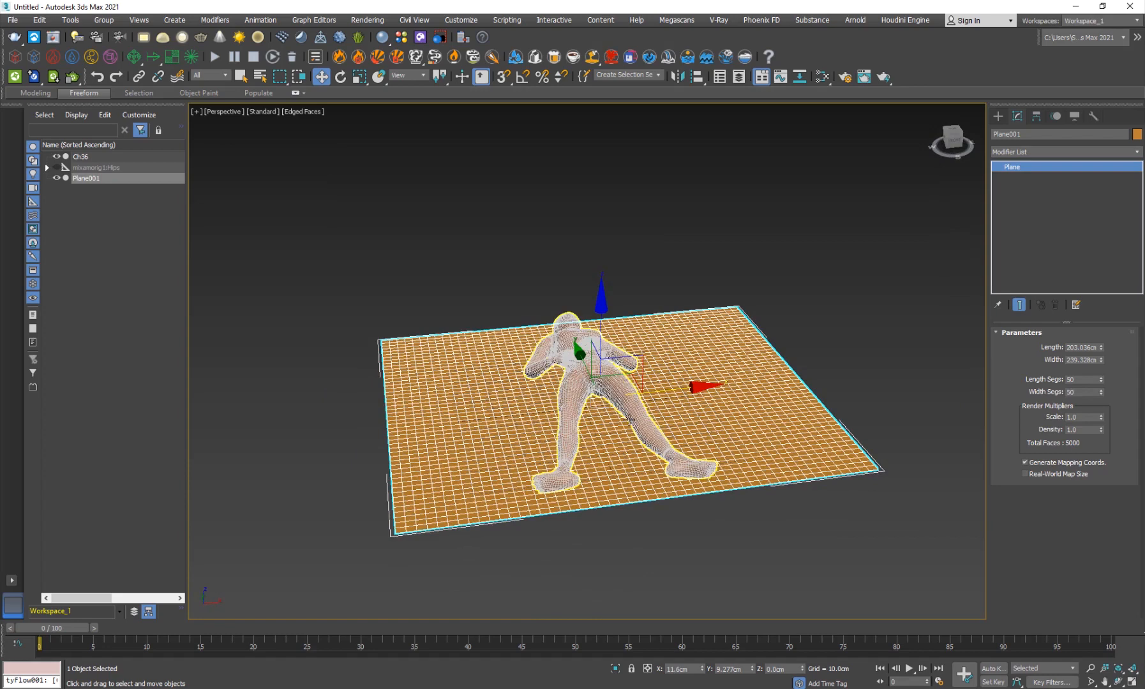
pyautogui.rightClick(478, 355)
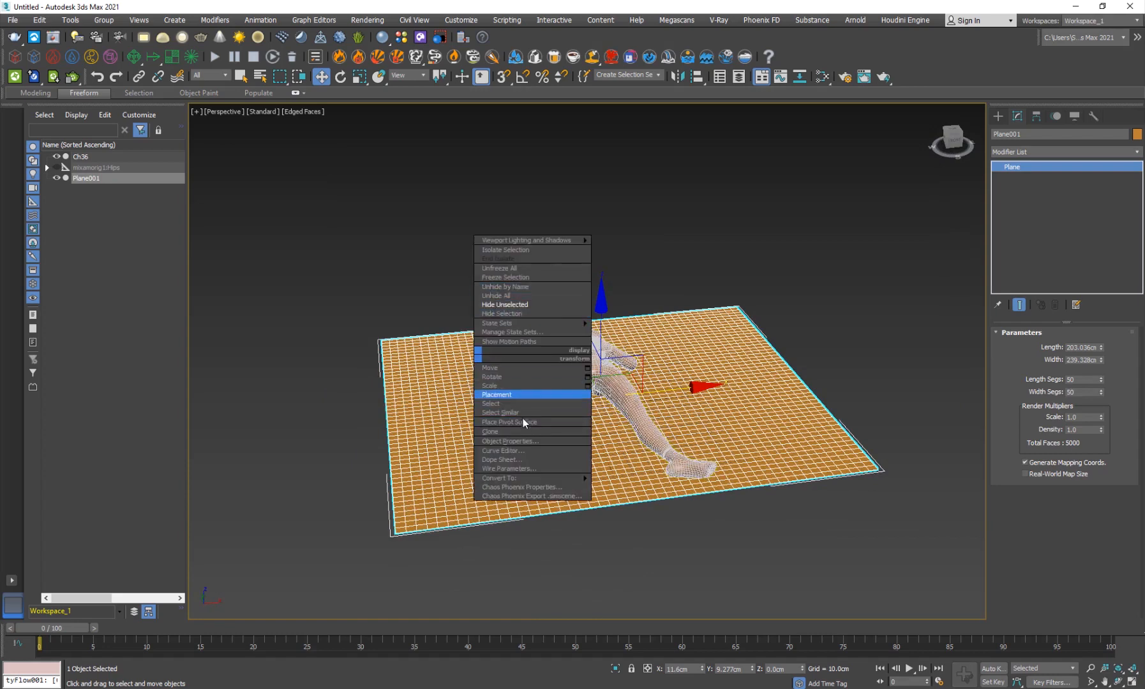
pyautogui.click(504, 431)
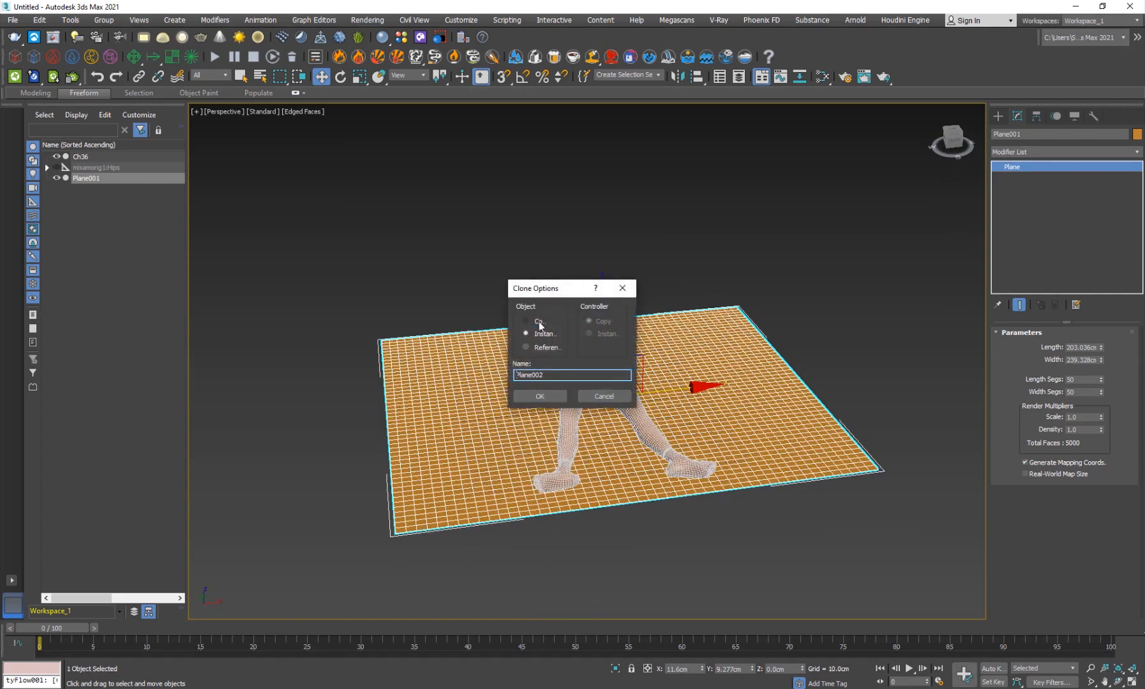
pyautogui.click(546, 393)
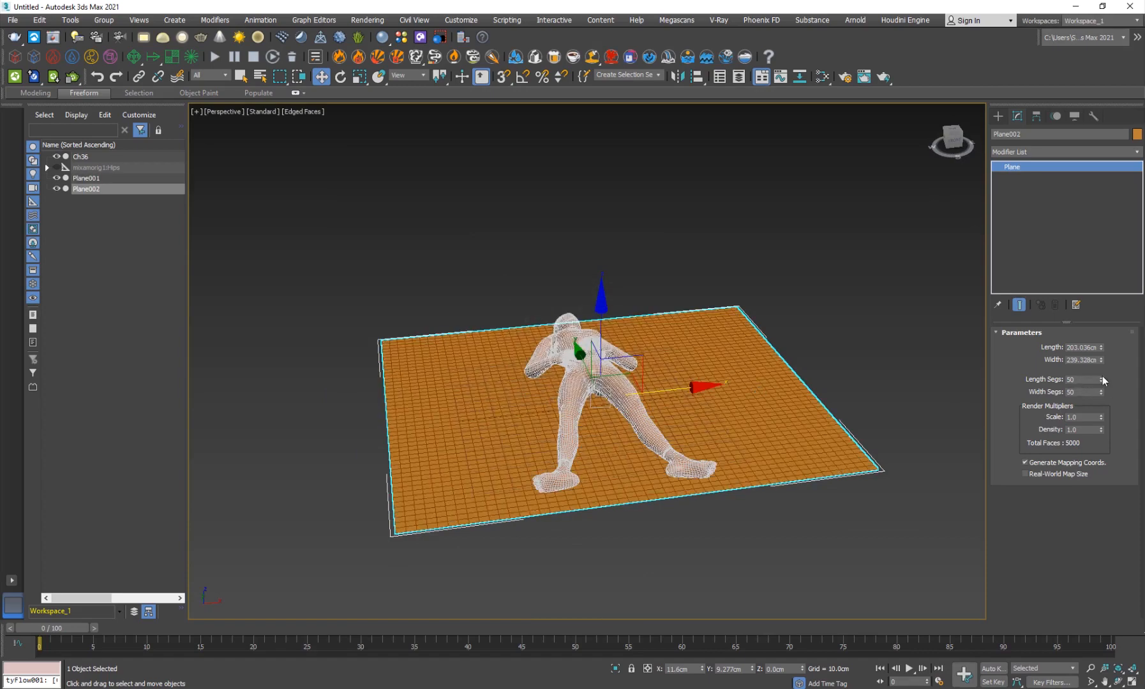
pyautogui.rightClick(1102, 381)
pyautogui.rightClick(1101, 393)
# - Scale Plane002 uniformly to about 556 percent to form a large ground surface around the character
pyautogui.press('r')
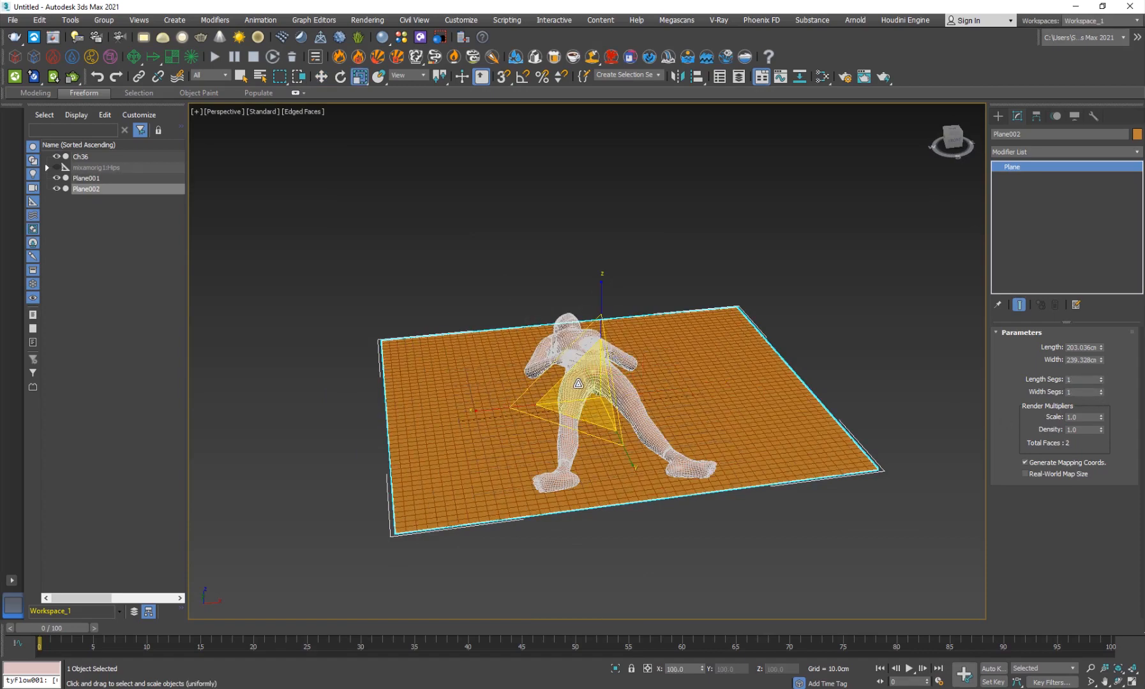
pyautogui.moveTo(578, 384); pyautogui.dragTo(814, 144)
pyautogui.keyDown('alt'); pyautogui.moveTo(471, 287); pyautogui.dragTo(435, 350, button='middle'); pyautogui.keyUp('alt')
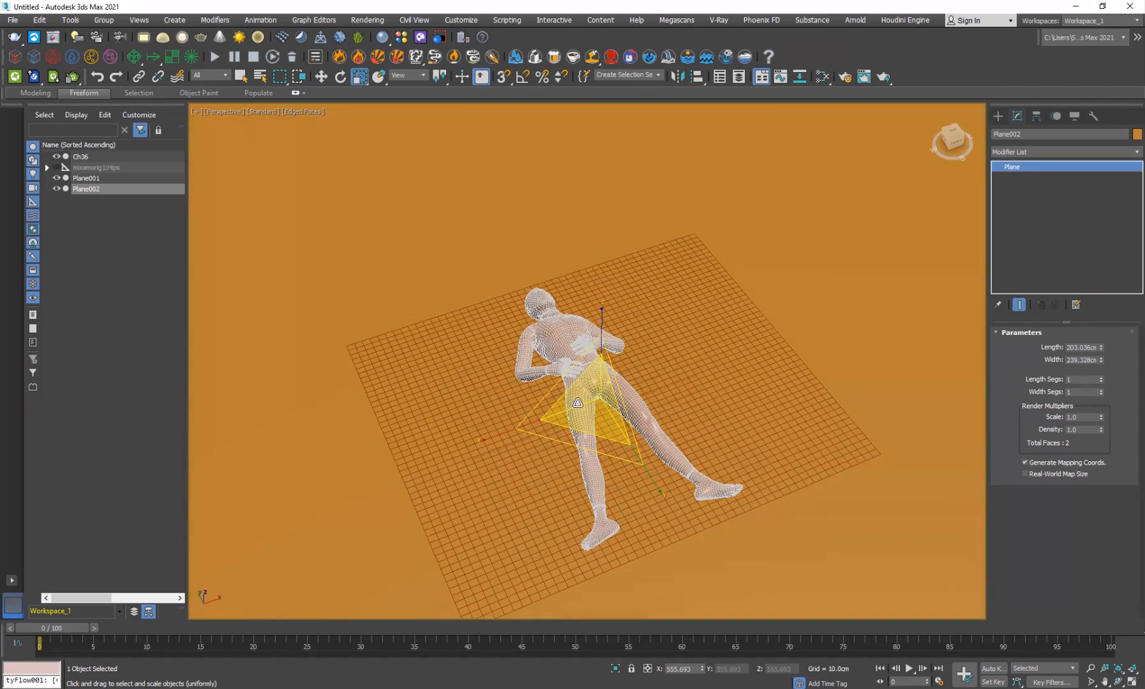
pyautogui.keyDown('alt'); pyautogui.moveTo(385, 406); pyautogui.dragTo(409, 408, button='middle'); pyautogui.keyUp('alt')
# - Raise Plane001 above the character to about Z 55.4 cm and scale it up uniformly to cover the whole body
pyautogui.press('w')
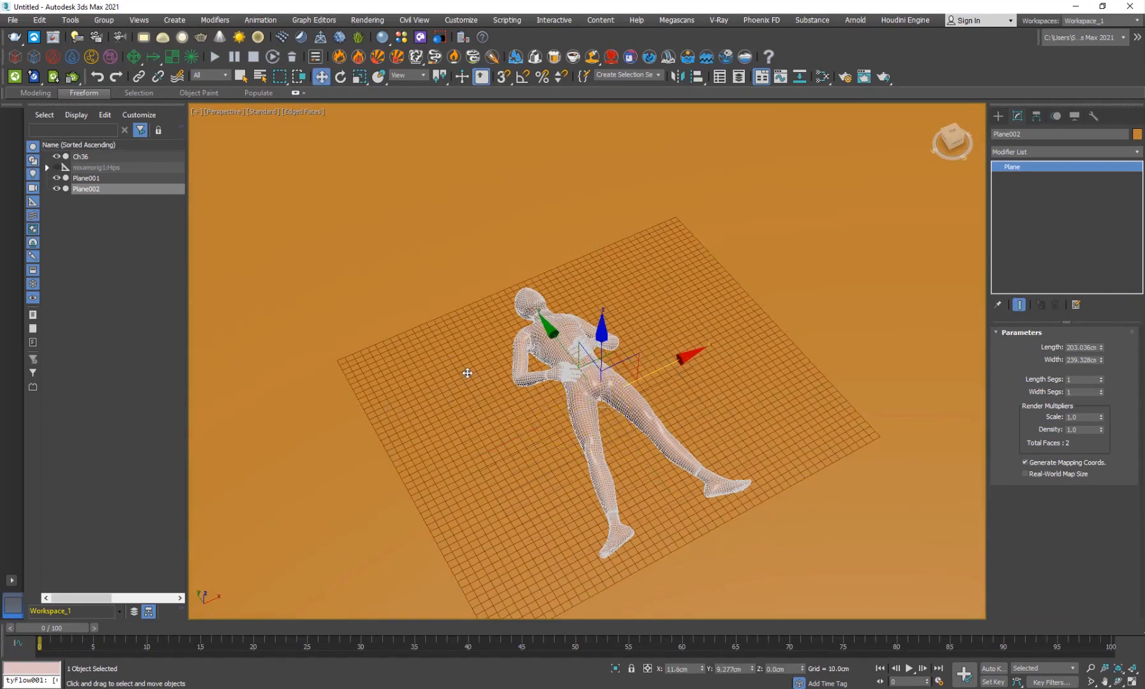
pyautogui.click(440, 317)
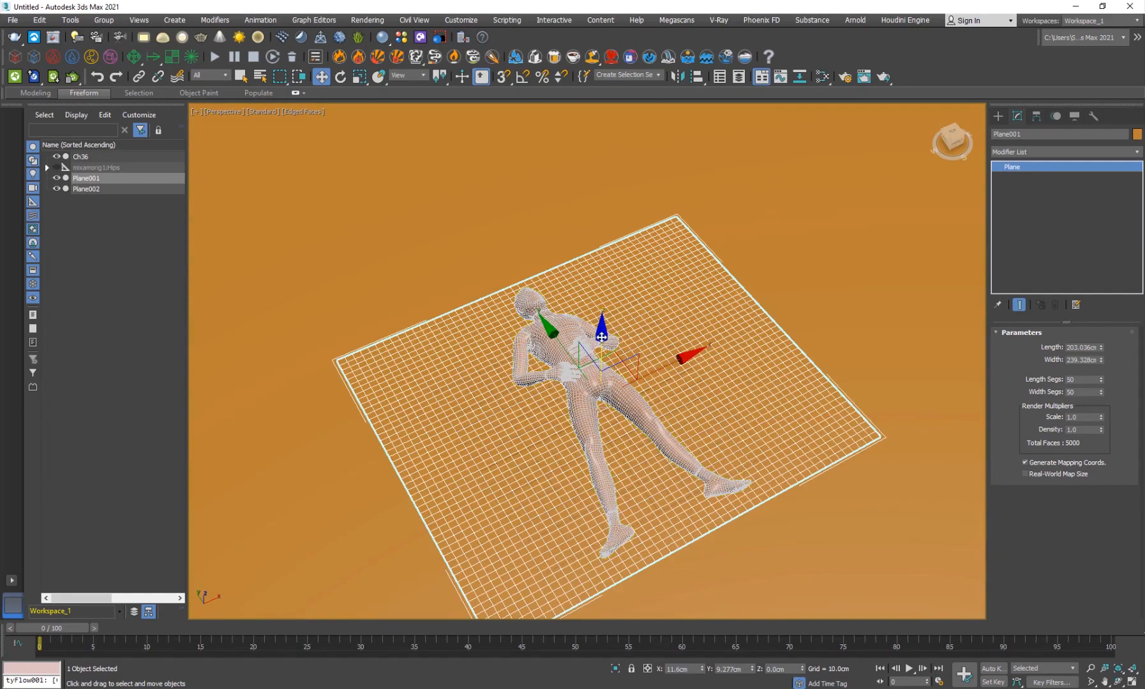
pyautogui.moveTo(598, 335); pyautogui.dragTo(596, 279)
pyautogui.keyDown('alt'); pyautogui.moveTo(500, 423); pyautogui.dragTo(524, 399, button='middle'); pyautogui.keyUp('alt')
pyautogui.press('r')
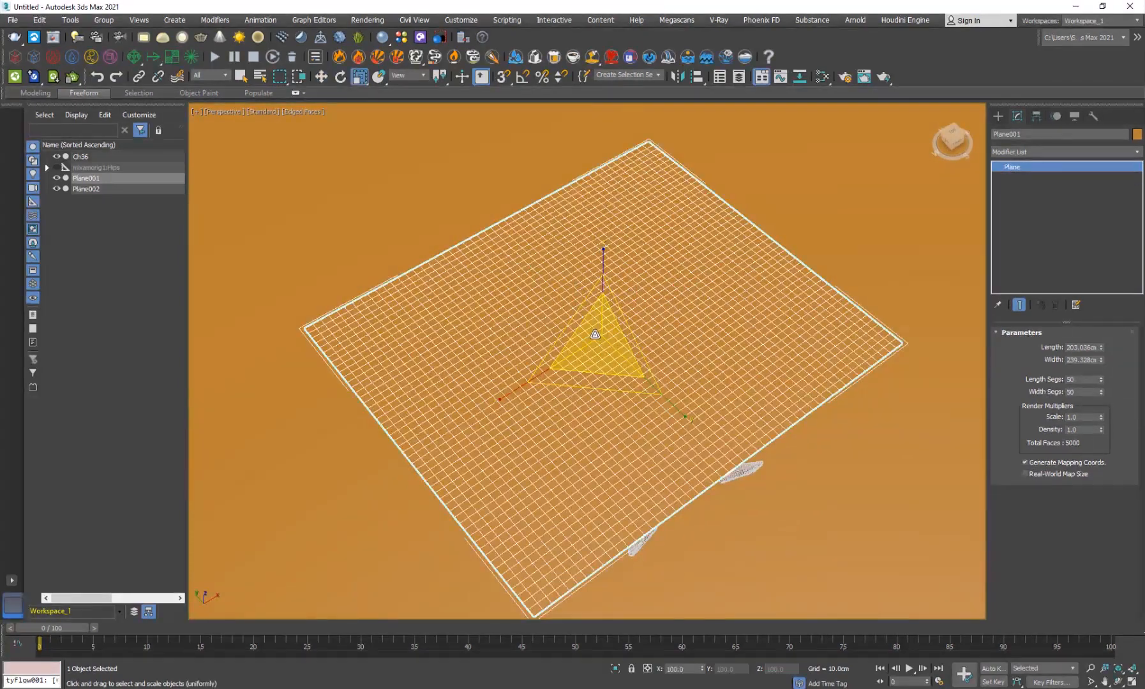
pyautogui.moveTo(597, 333); pyautogui.dragTo(603, 319)
pyautogui.press('w')
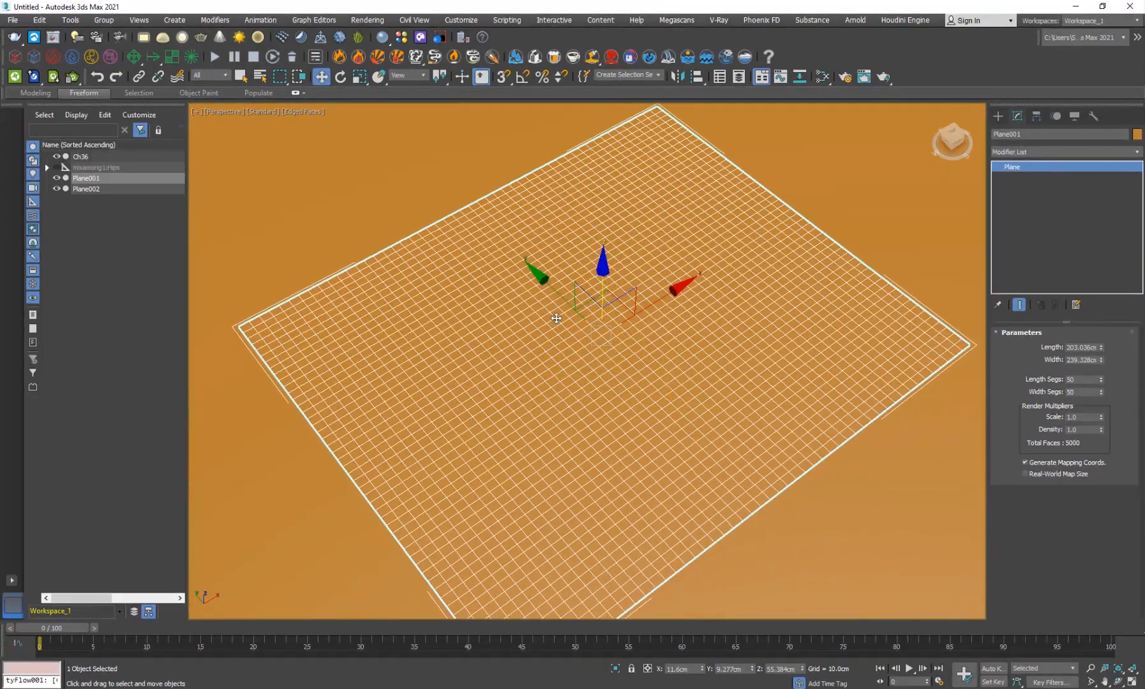
pyautogui.moveTo(625, 335); pyautogui.dragTo(597, 321, button='middle')
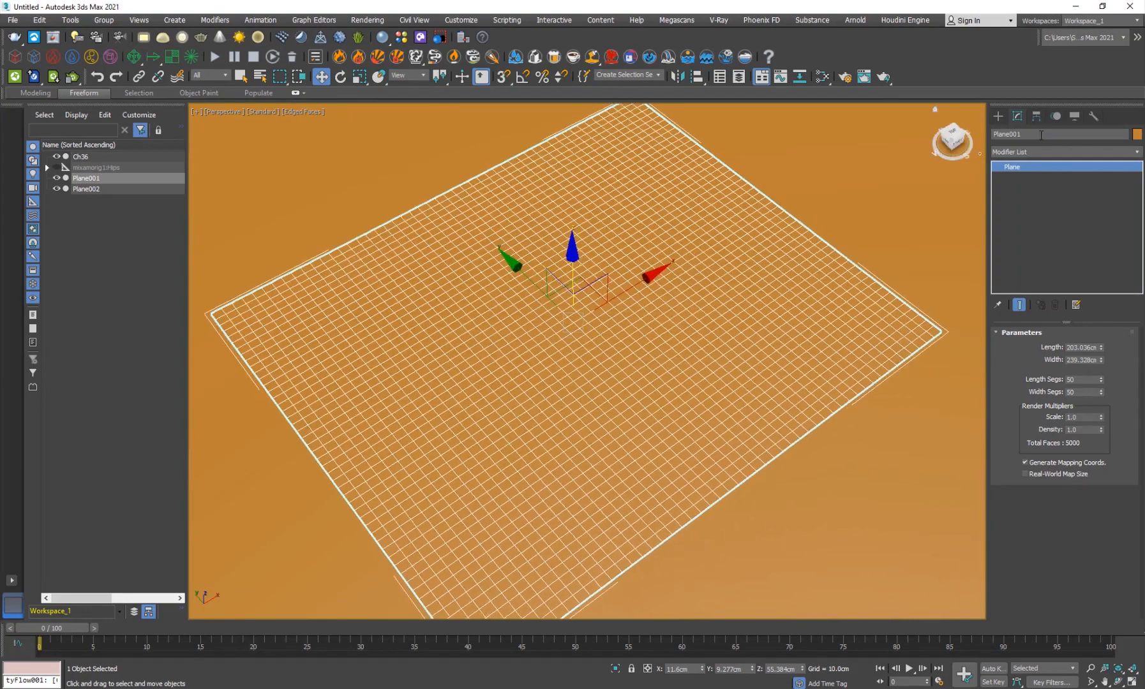
# - Create a tyFlow object on the ground beside the cloth plane and open its editor, narrowed and moved clear of the plane
pyautogui.click(1003, 117)
pyautogui.keyDown('alt'); pyautogui.moveTo(757, 381); pyautogui.dragTo(884, 415, button='middle'); pyautogui.keyUp('alt')
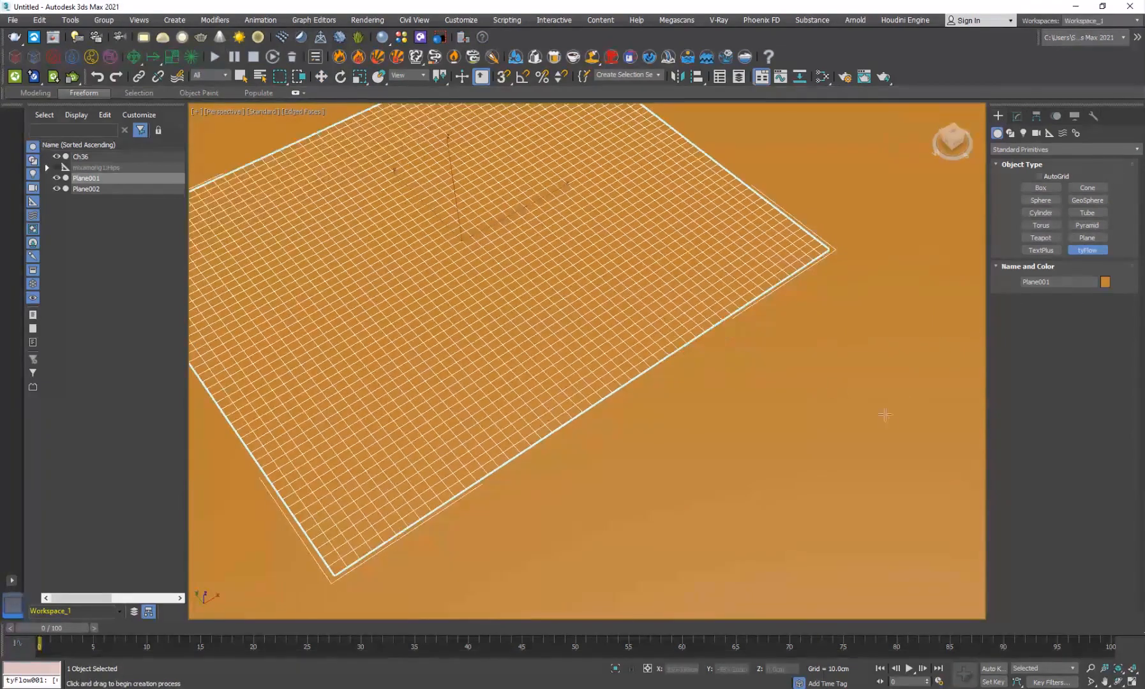
pyautogui.click(851, 454)
pyautogui.press('w')
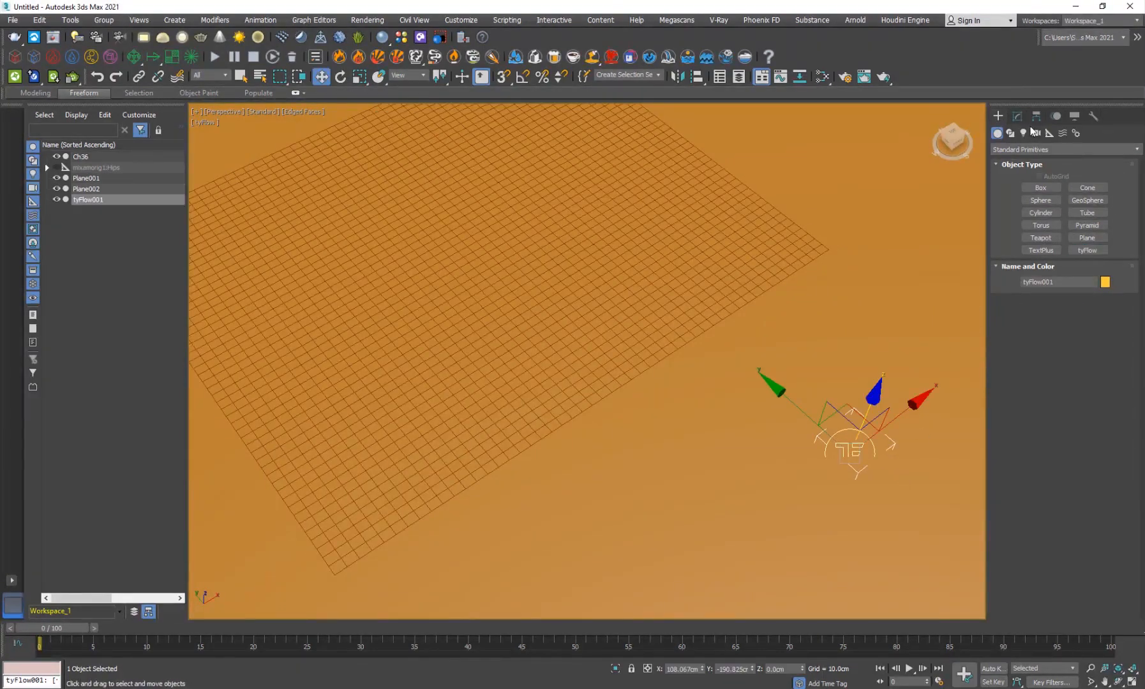
pyautogui.click(1019, 119)
pyautogui.click(1056, 361)
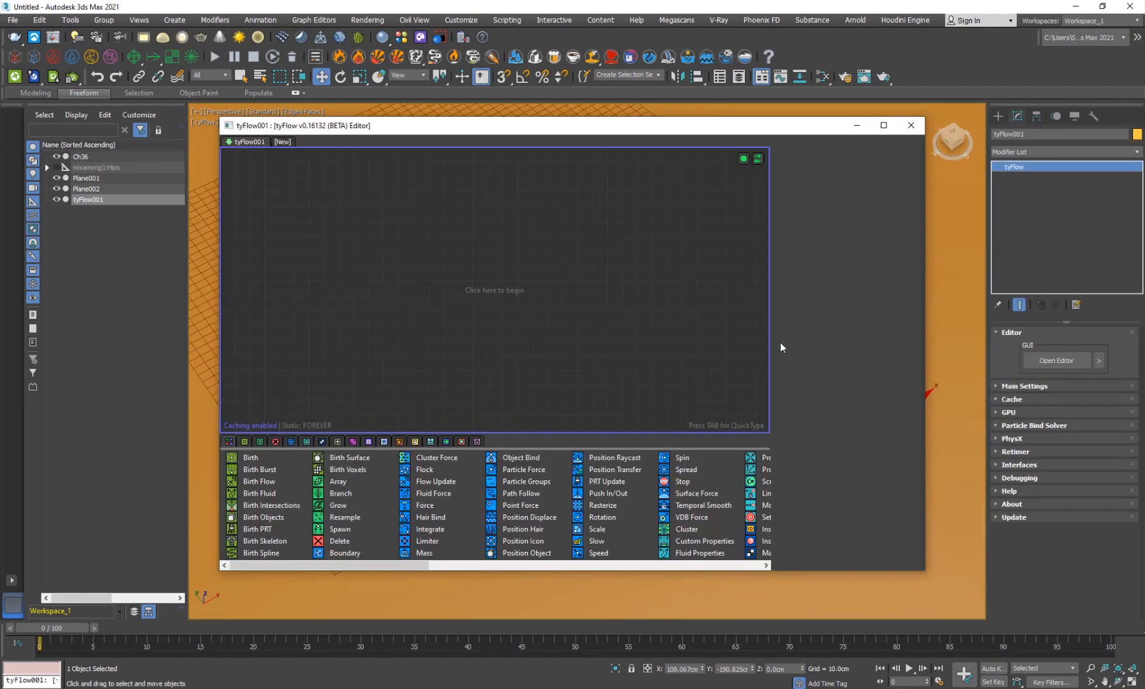
pyautogui.moveTo(218, 166); pyautogui.dragTo(470, 185)
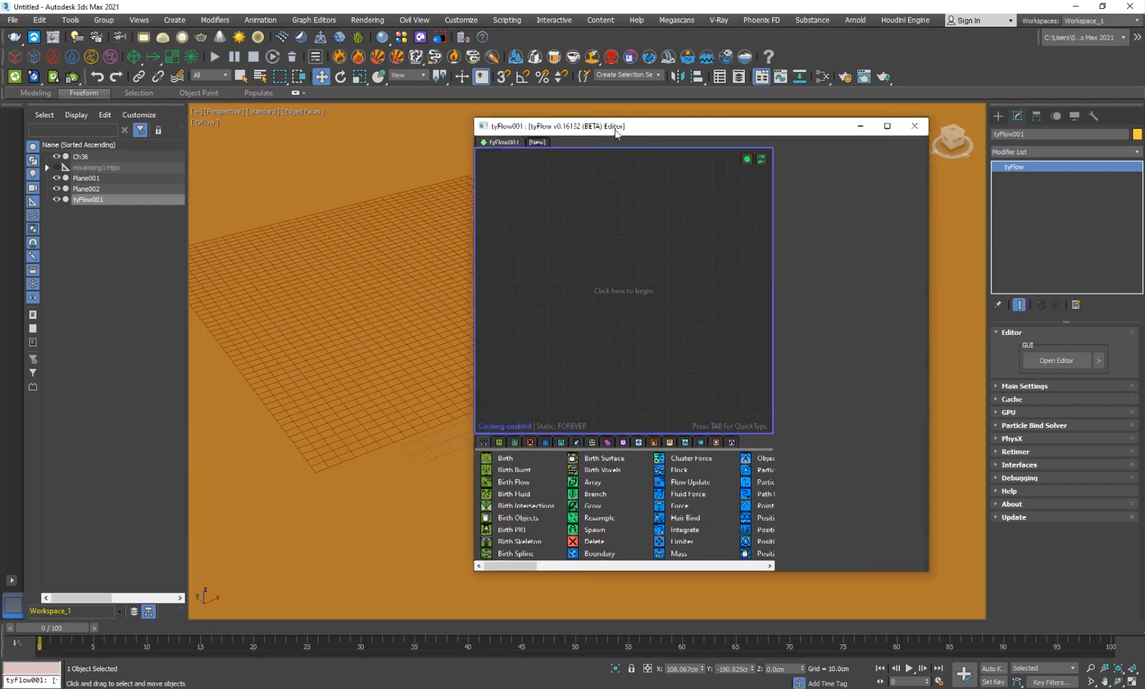
pyautogui.moveTo(607, 125); pyautogui.dragTo(737, 130)
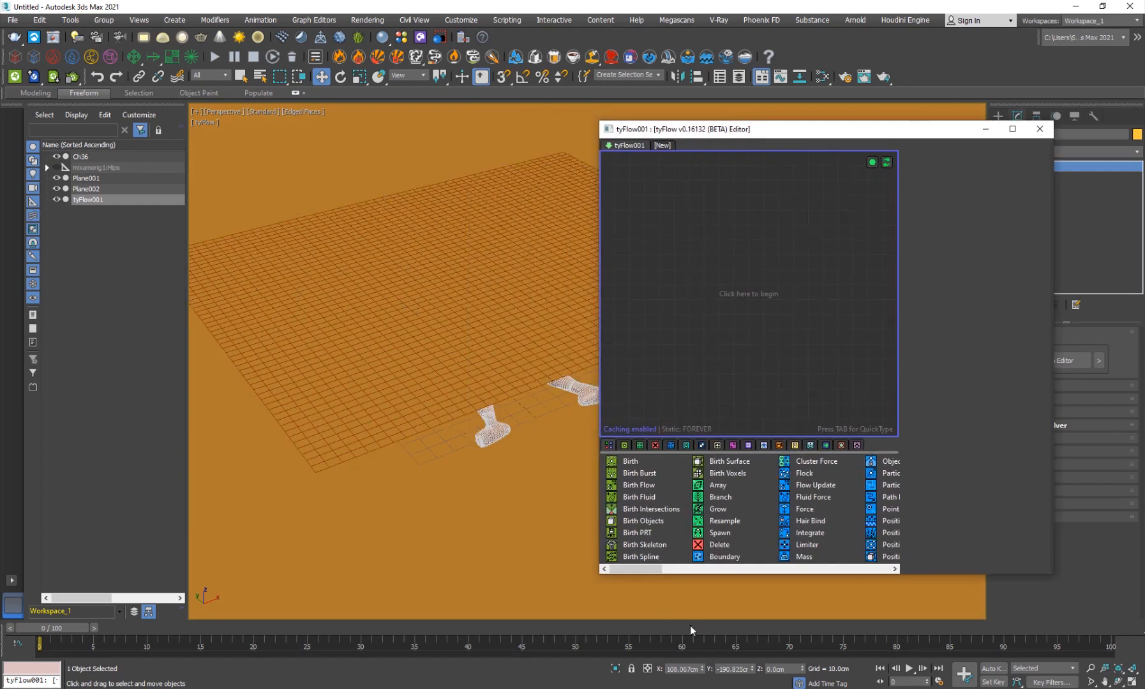
# - Add a Birth Objects operator in a new event and assign Plane001 as its source object
pyautogui.moveTo(642, 522); pyautogui.dragTo(702, 281)
pyautogui.click(949, 309)
pyautogui.click(480, 269)
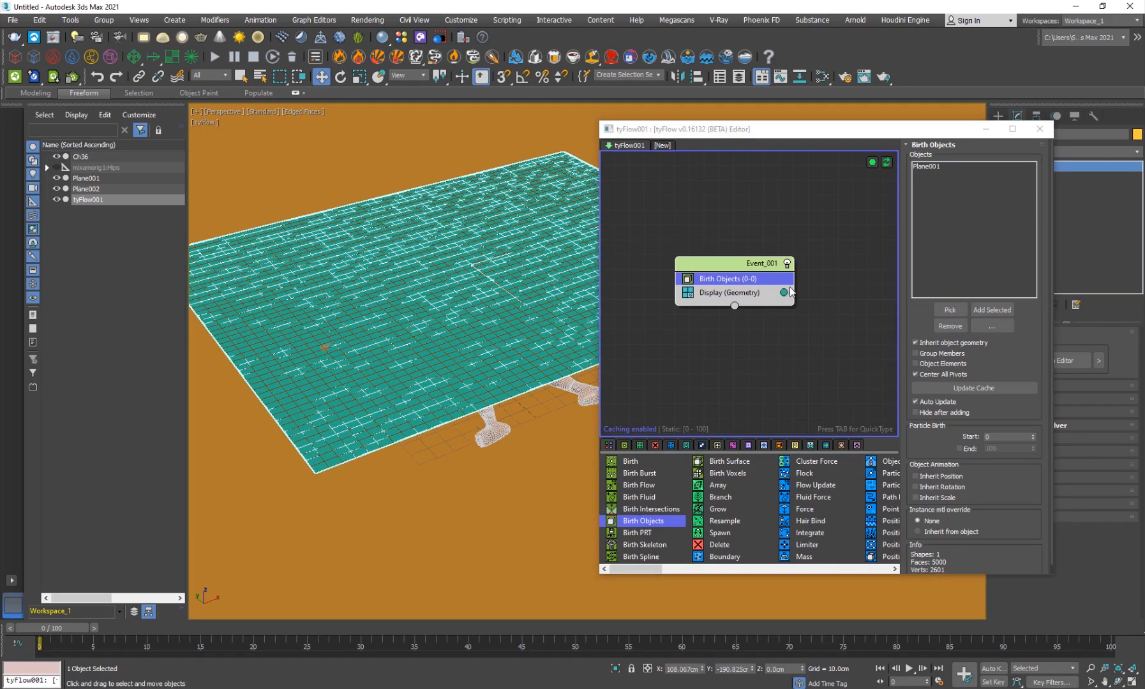
# - Hide the original Plane001 in the scene
pyautogui.press('w')
pyautogui.click(497, 255)
pyautogui.rightClick(502, 255)
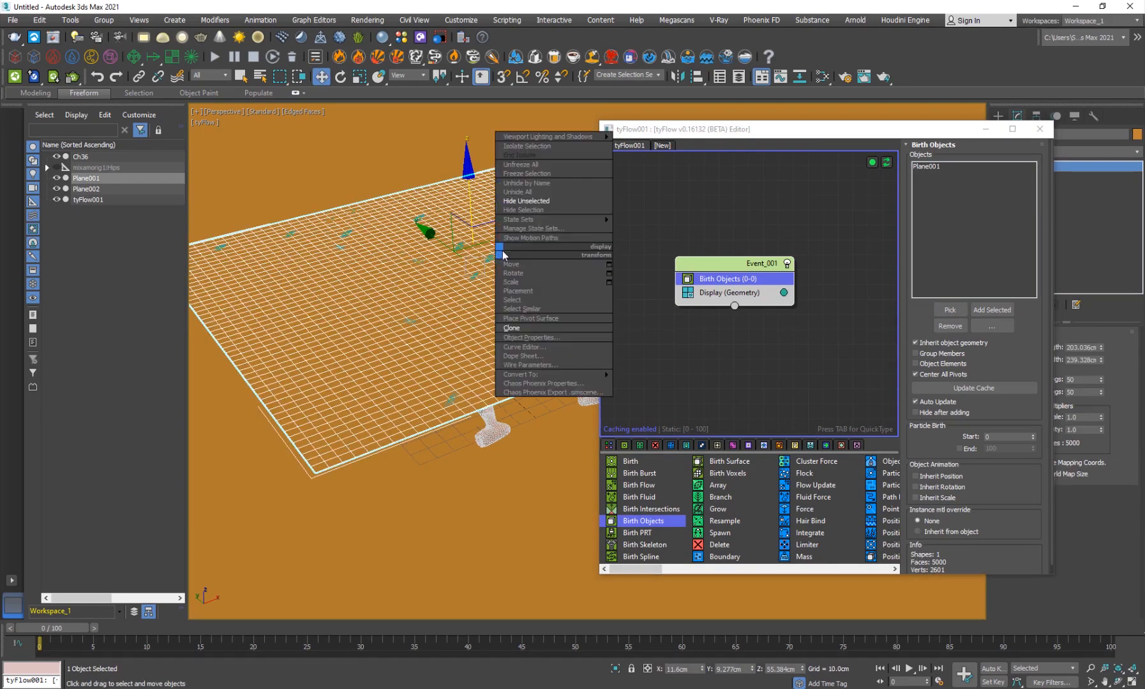
pyautogui.click(537, 210)
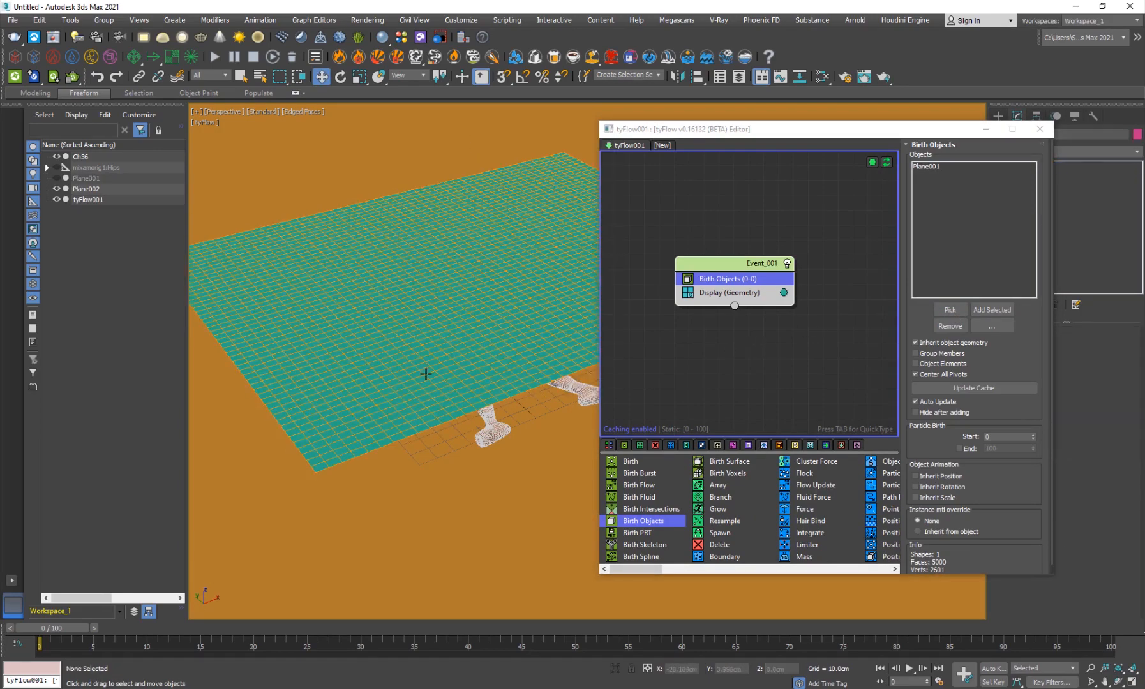
# - Add a Cloth Bind operator to Event_001 between Birth Objects and Display
pyautogui.click(736, 264)
pyautogui.press('Tab')
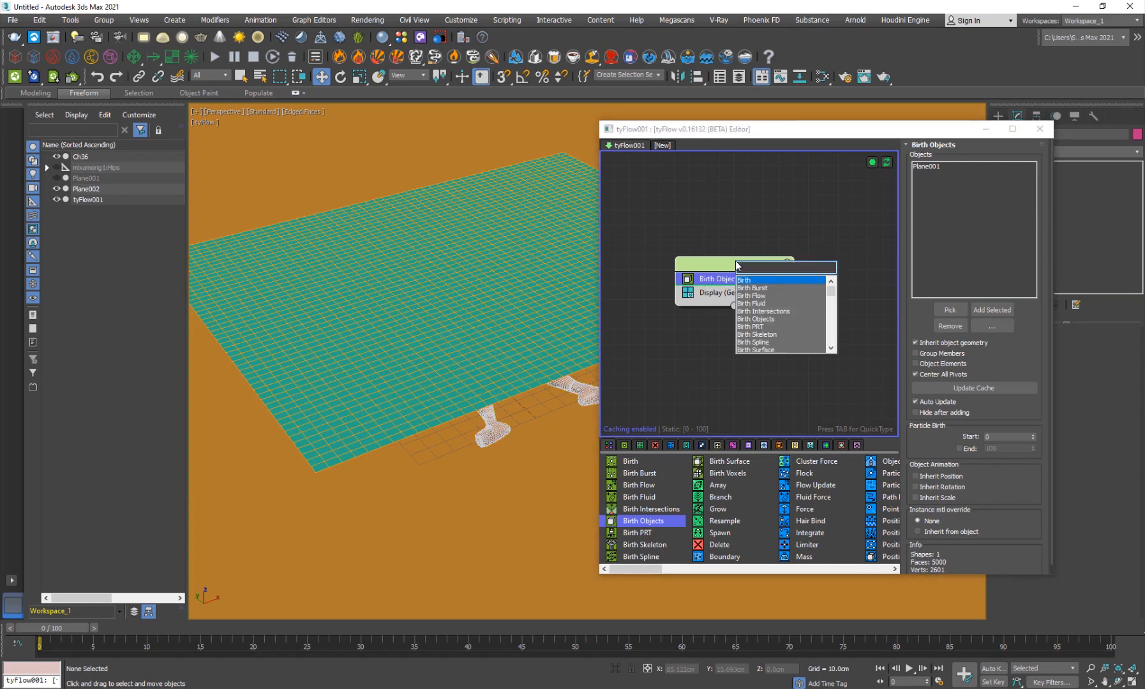
pyautogui.write('cloth')
pyautogui.press('Return')
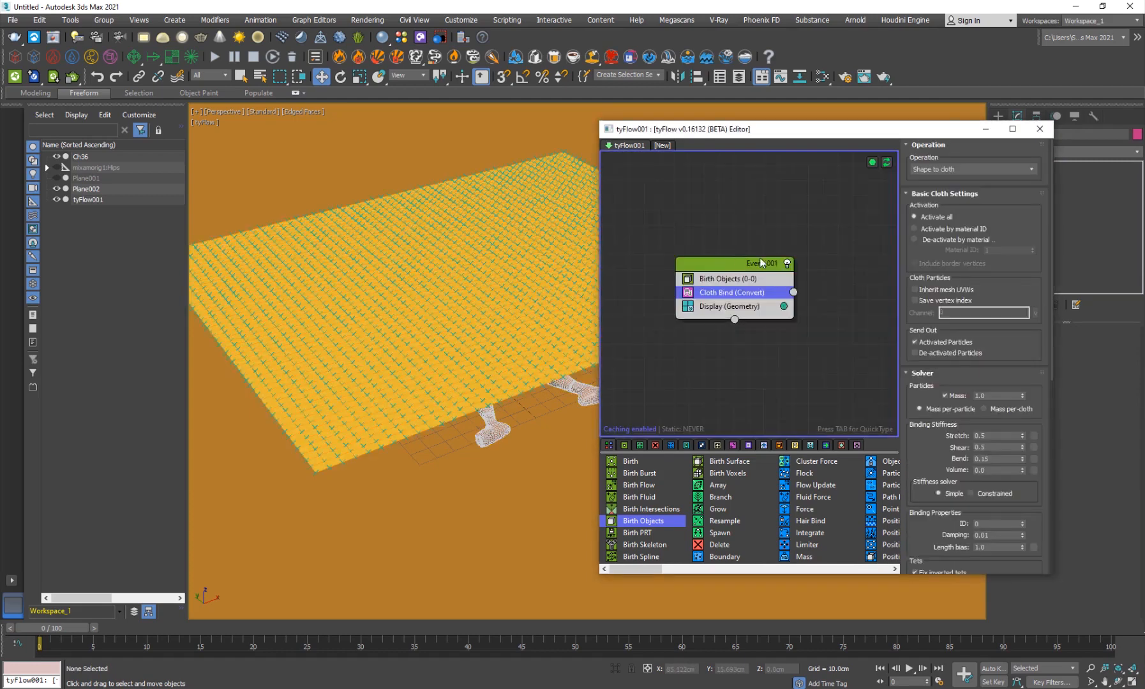
# - Turn off marking of particles with no geometry in the Display operator and bring up the Cloth Bind settings
pyautogui.click(726, 306)
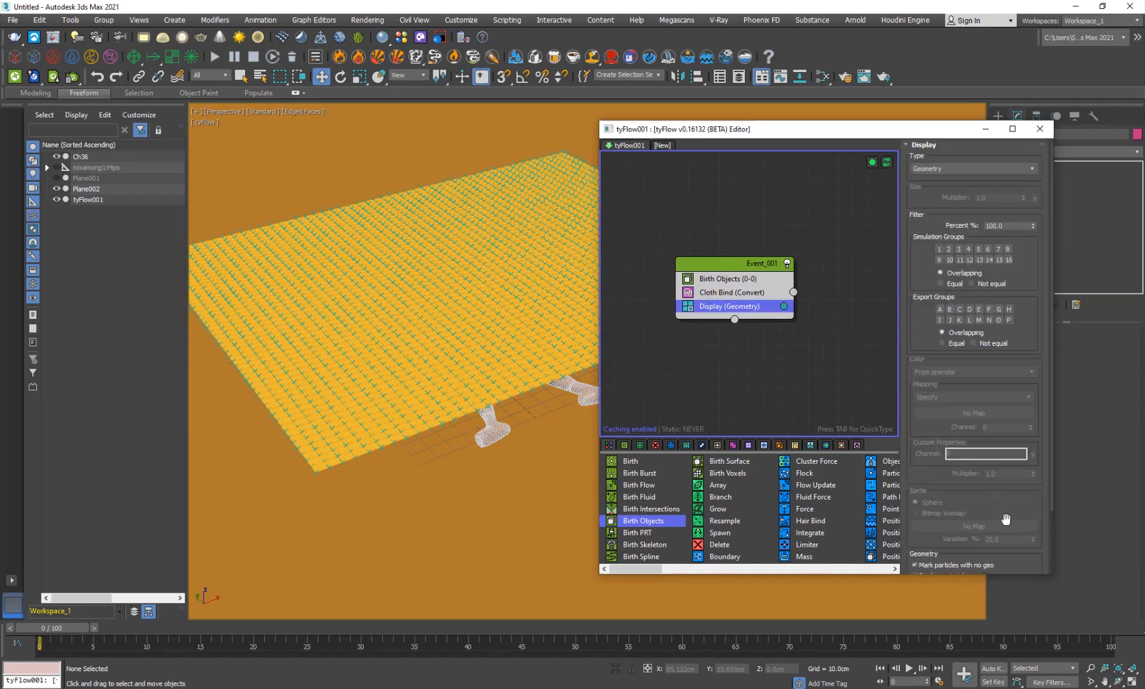
pyautogui.scroll(-3, 951, 486)
pyautogui.click(954, 489)
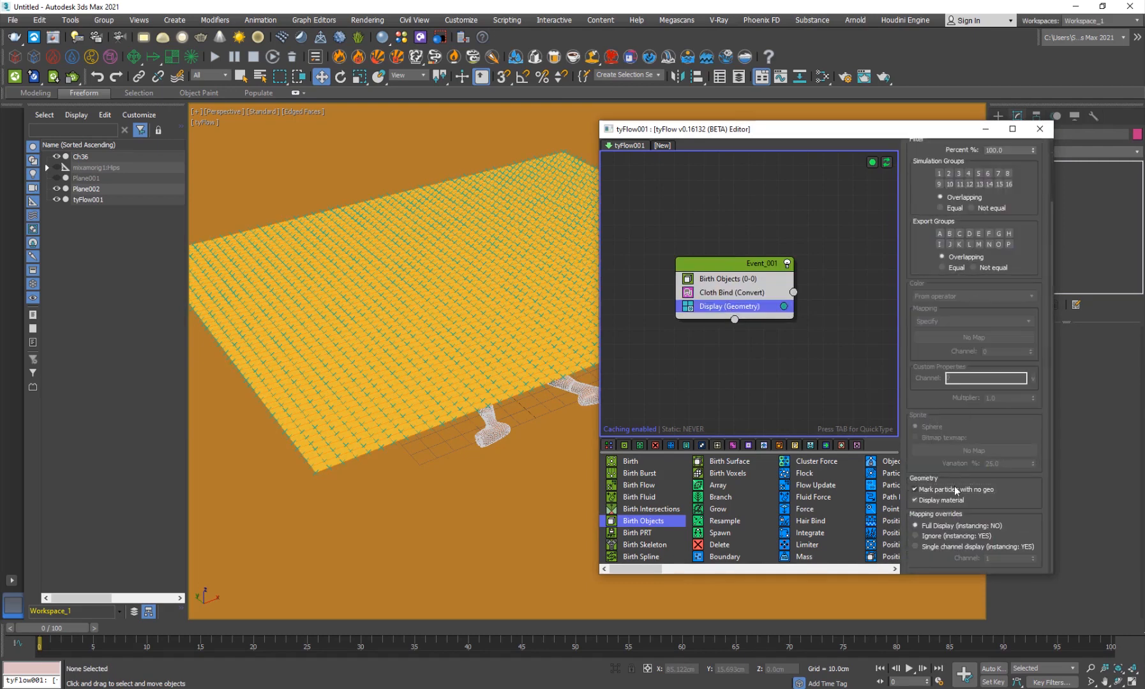
pyautogui.click(745, 282)
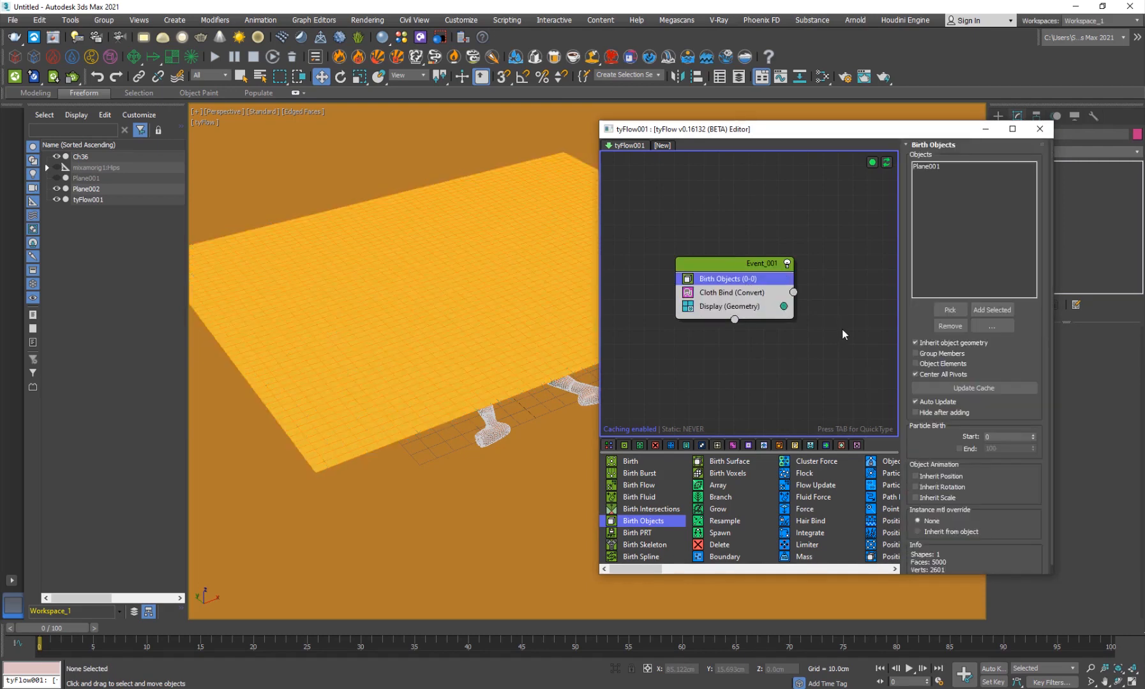
pyautogui.click(741, 292)
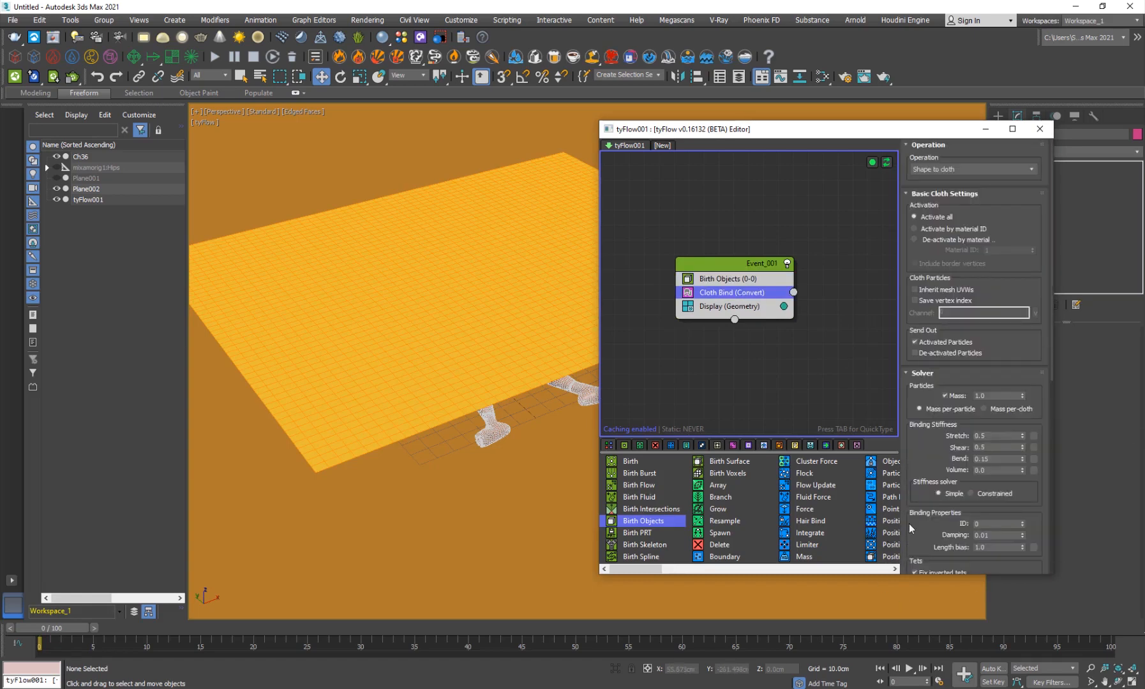
# - Set the Cloth Bind binding stiffness to 0.4 for Stretch, Shear and Bend
pyautogui.doubleClick(994, 435)
pyautogui.write('.4')
pyautogui.press('Tab')
pyautogui.write('.4')
pyautogui.press('Tab')
pyautogui.write('.')
# - Add a Force operator to Event_001 below Cloth Bind and set its built-in gravity strength to -0.4 cm
pyautogui.click(753, 265)
pyautogui.press('Tab')
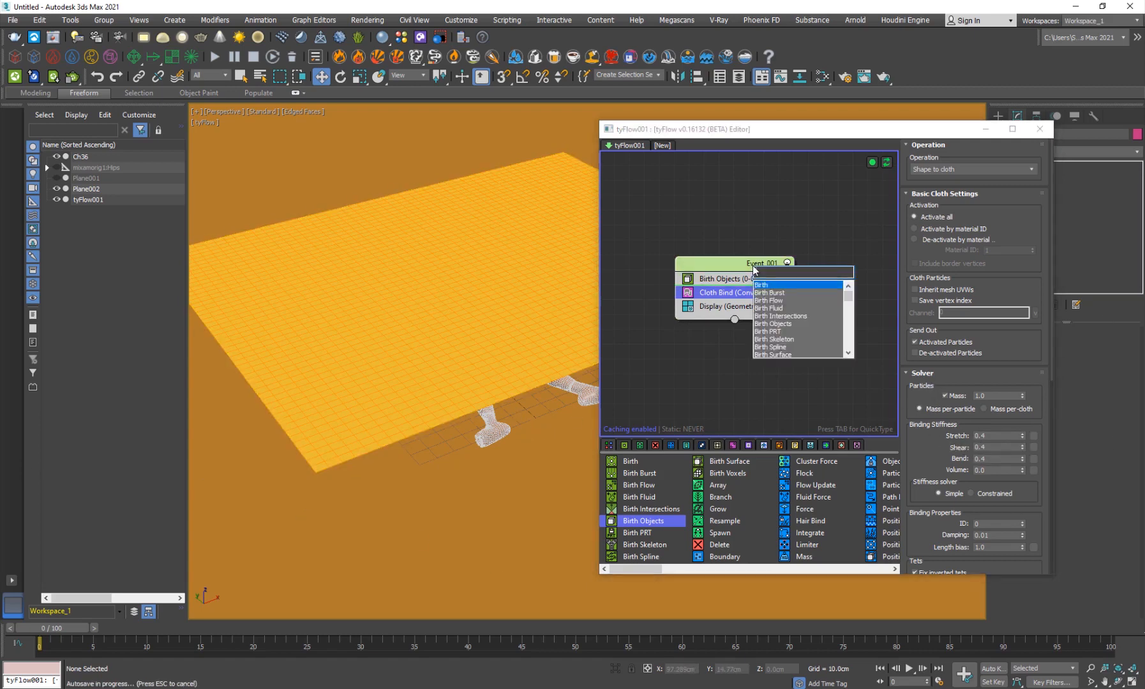
pyautogui.write('for')
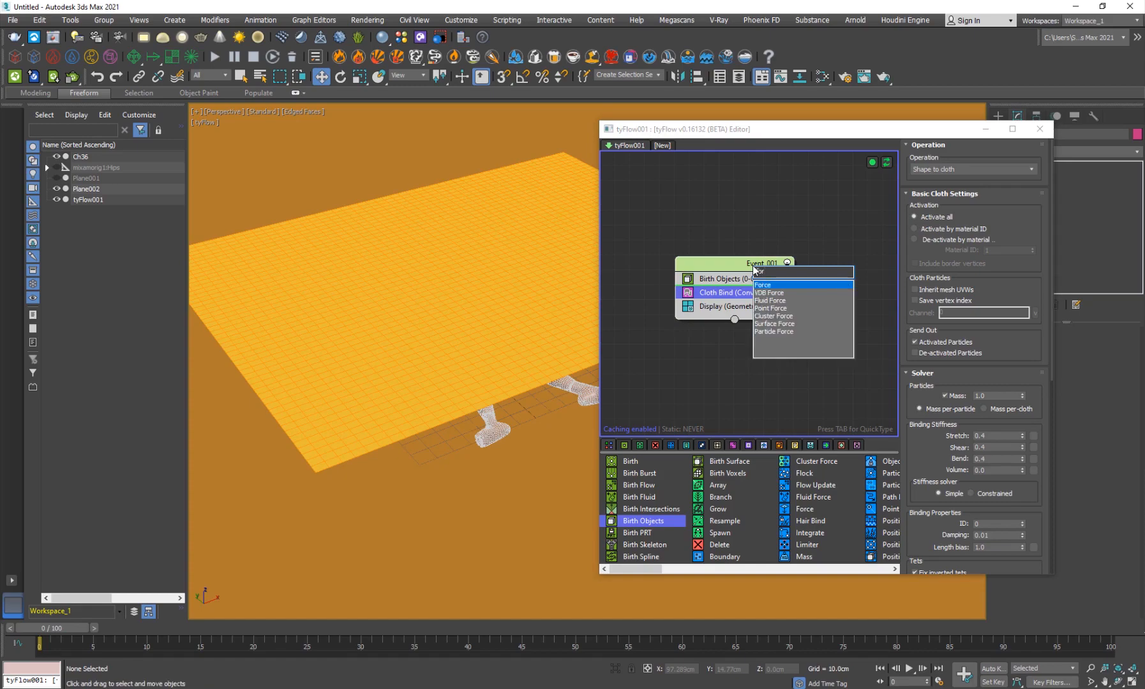
pyautogui.press('Return')
pyautogui.moveTo(724, 298); pyautogui.dragTo(735, 312)
pyautogui.click(1002, 381)
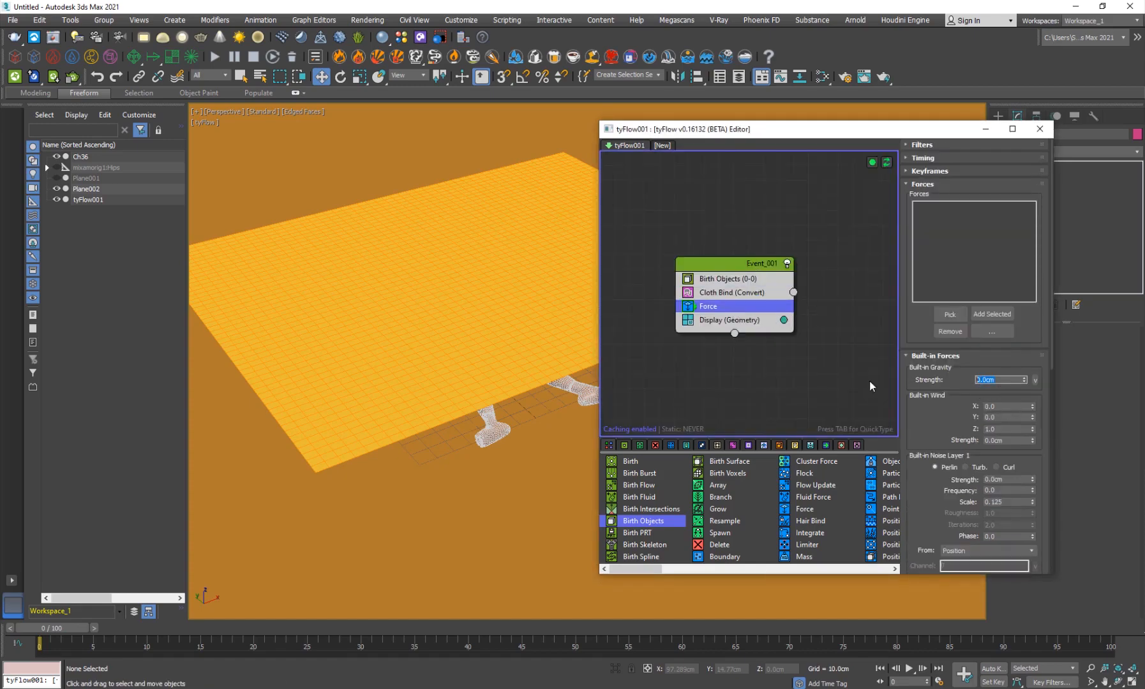
pyautogui.write('-0.4')
pyautogui.press('Return')
pyautogui.moveTo(52, 632)
pyautogui.mouseDown()
pyautogui.moveTo(262, 634)
pyautogui.moveTo(40, 647)
pyautogui.mouseUp()
pyautogui.press('w')
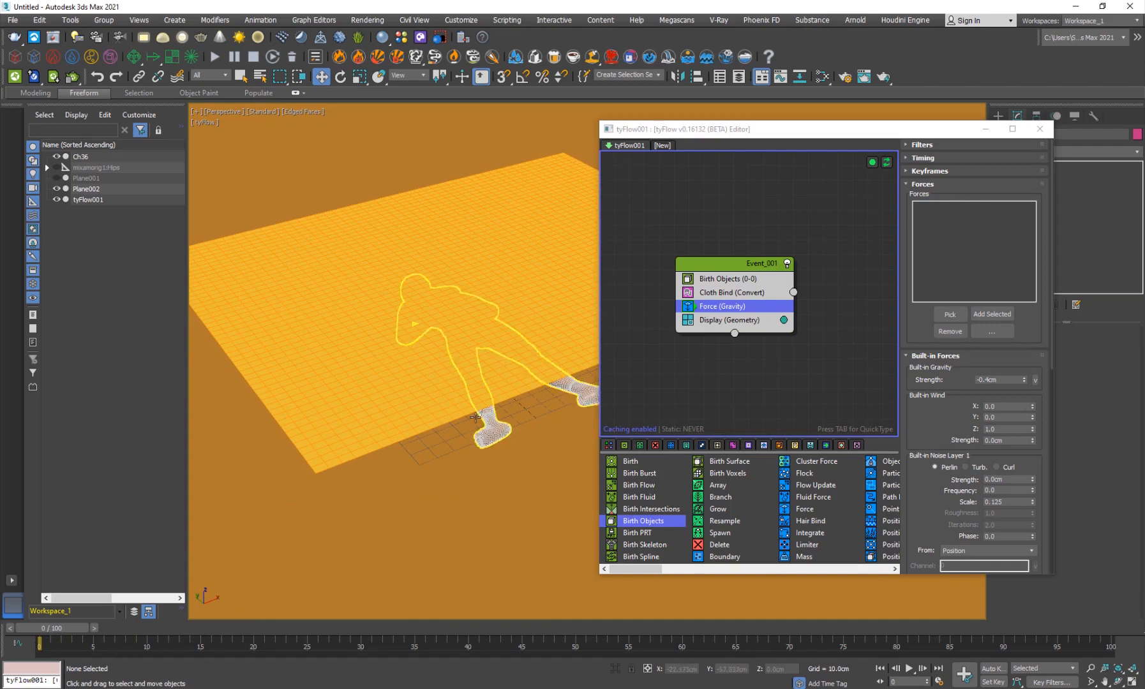
# - Add a Collision operator to Event_001 between Force and Display
pyautogui.click(705, 397)
pyautogui.click(739, 267)
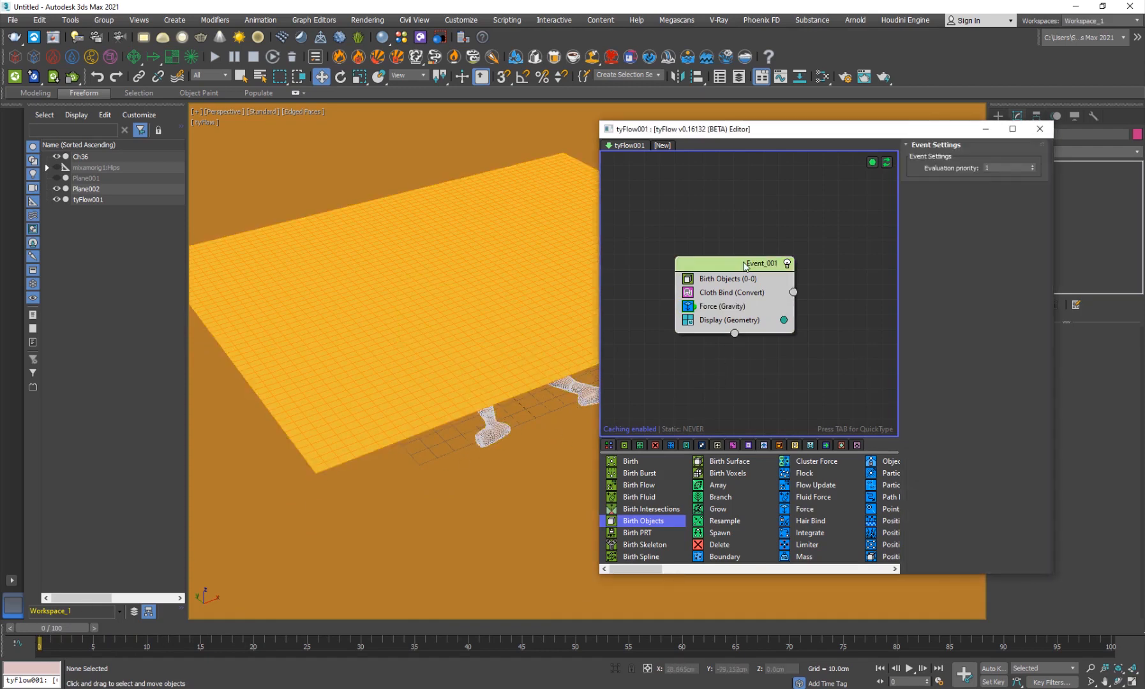
pyautogui.press('Tab')
pyautogui.write('coll')
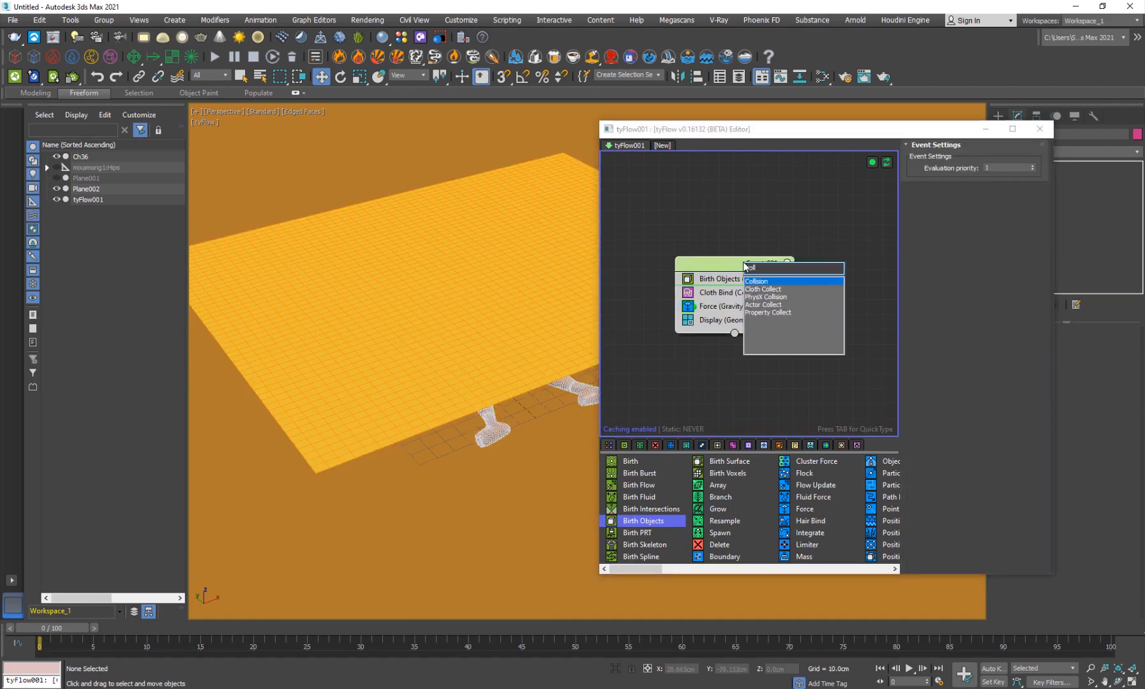
pyautogui.press('Return')
pyautogui.moveTo(718, 305); pyautogui.dragTo(743, 322)
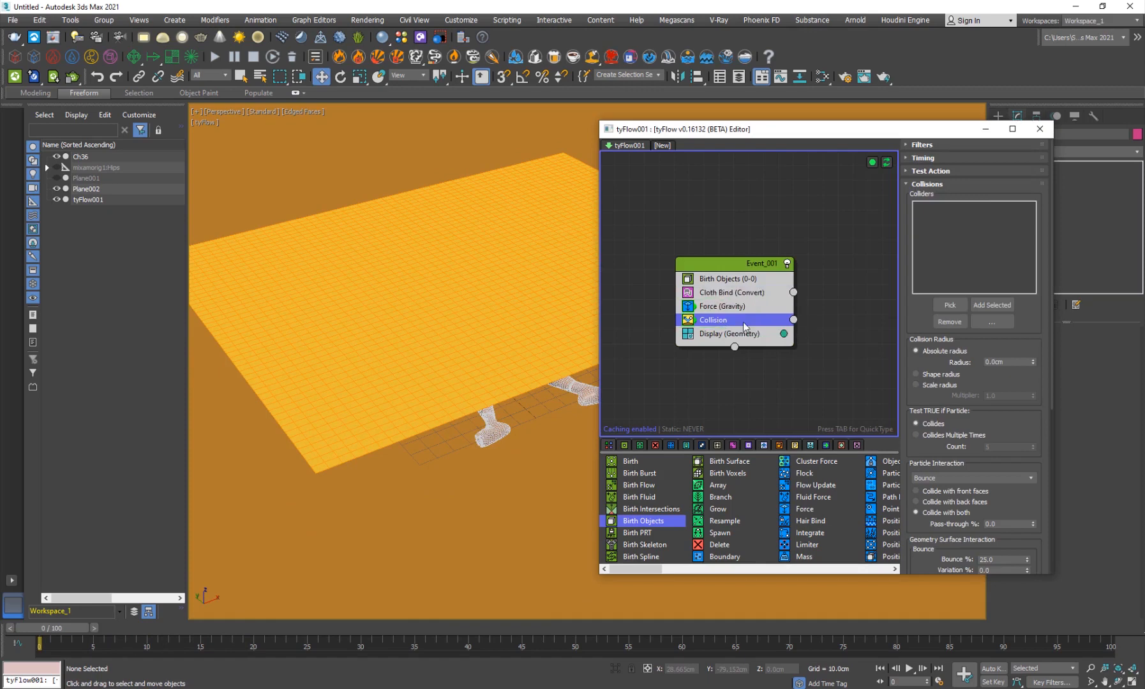
# - Assign the character Ch36 and the ground Plane002 as colliders of the Collision operator
pyautogui.click(949, 305)
pyautogui.click(440, 332)
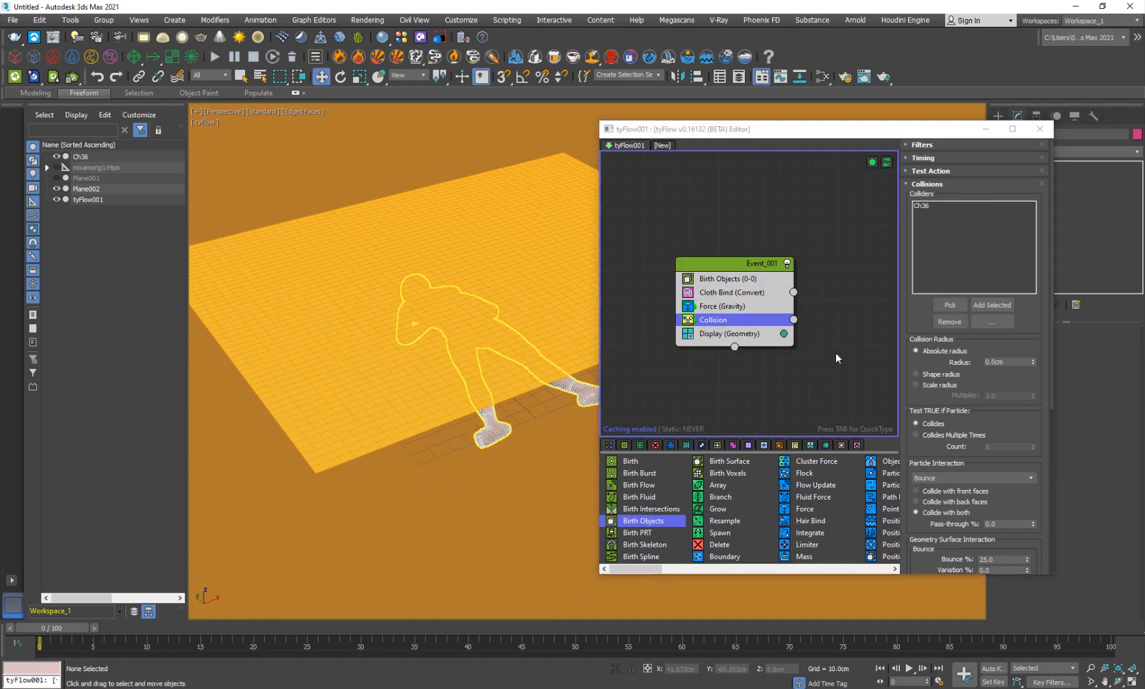
pyautogui.click(948, 304)
pyautogui.click(506, 490)
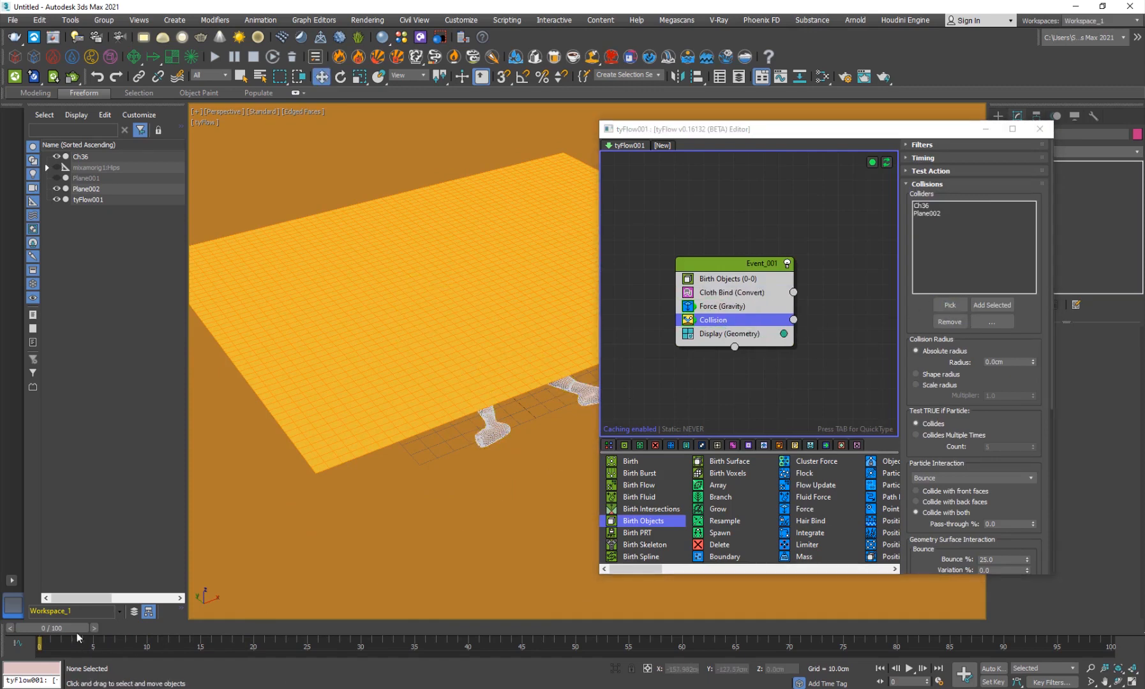
# - Advance the simulation to frame 23 and examine how the cloth falls over the character, with and without edged faces
pyautogui.moveTo(77, 636); pyautogui.dragTo(313, 647)
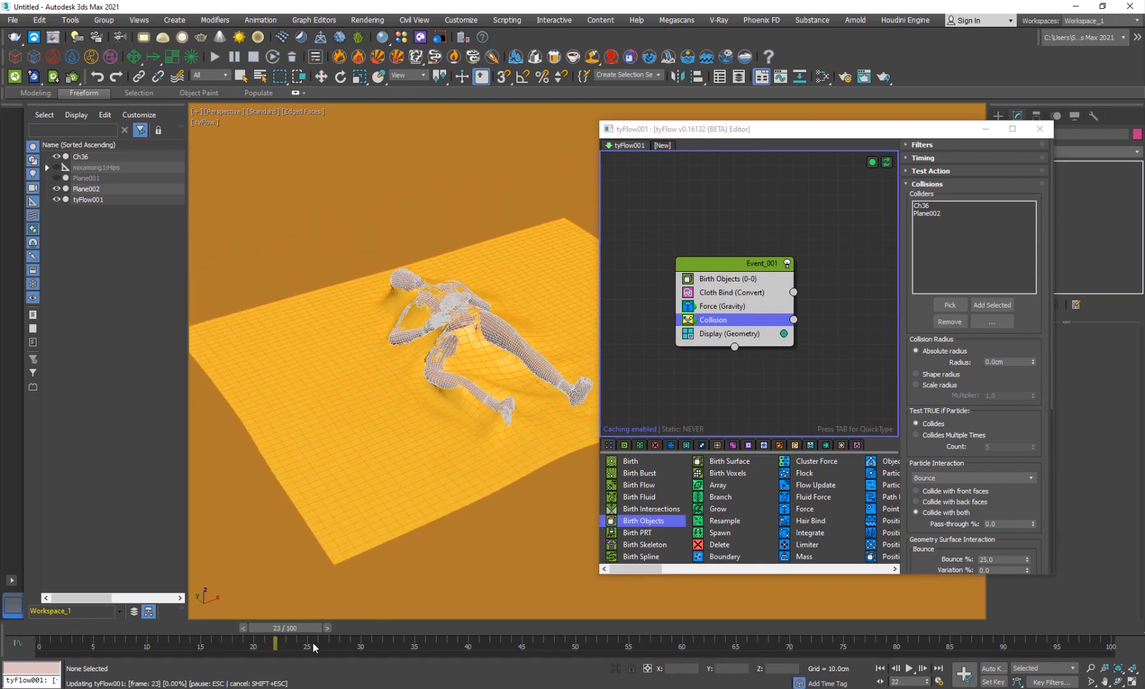
pyautogui.press('F4')
pyautogui.scroll(5, 455, 357)
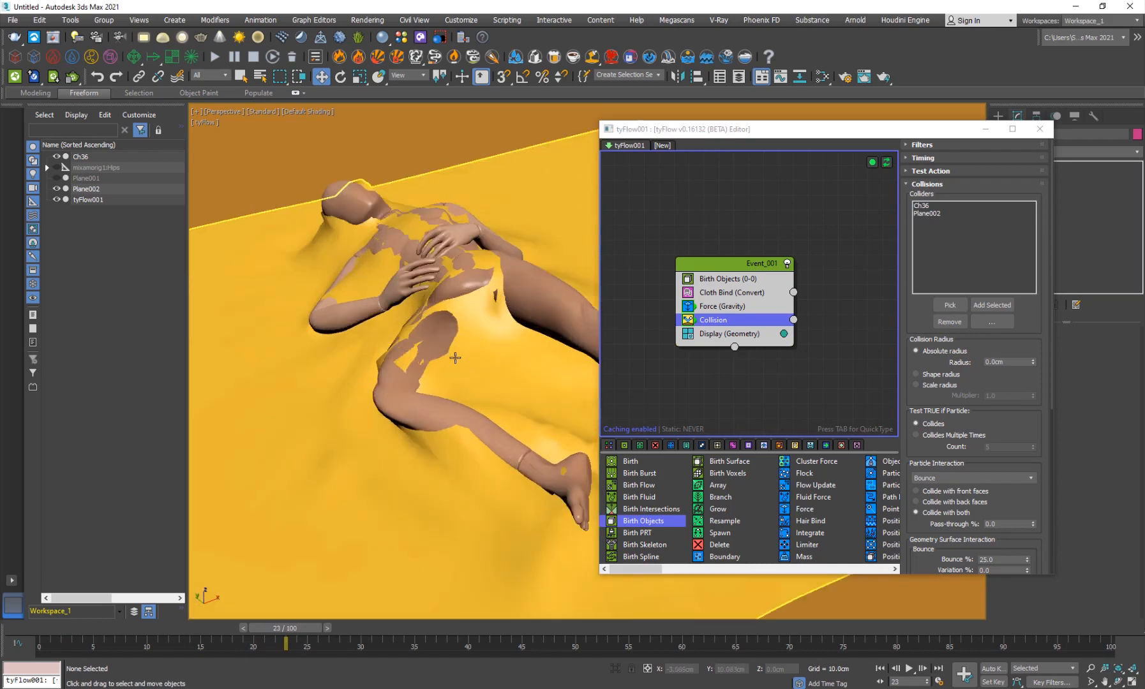
pyautogui.scroll(-6, 455, 357)
pyautogui.moveTo(417, 401)
pyautogui.keyDown('alt'); pyautogui.mouseDown(button='middle')
pyautogui.moveTo(343, 409)
pyautogui.moveTo(419, 378)
pyautogui.mouseUp(button='middle'); pyautogui.keyUp('alt')
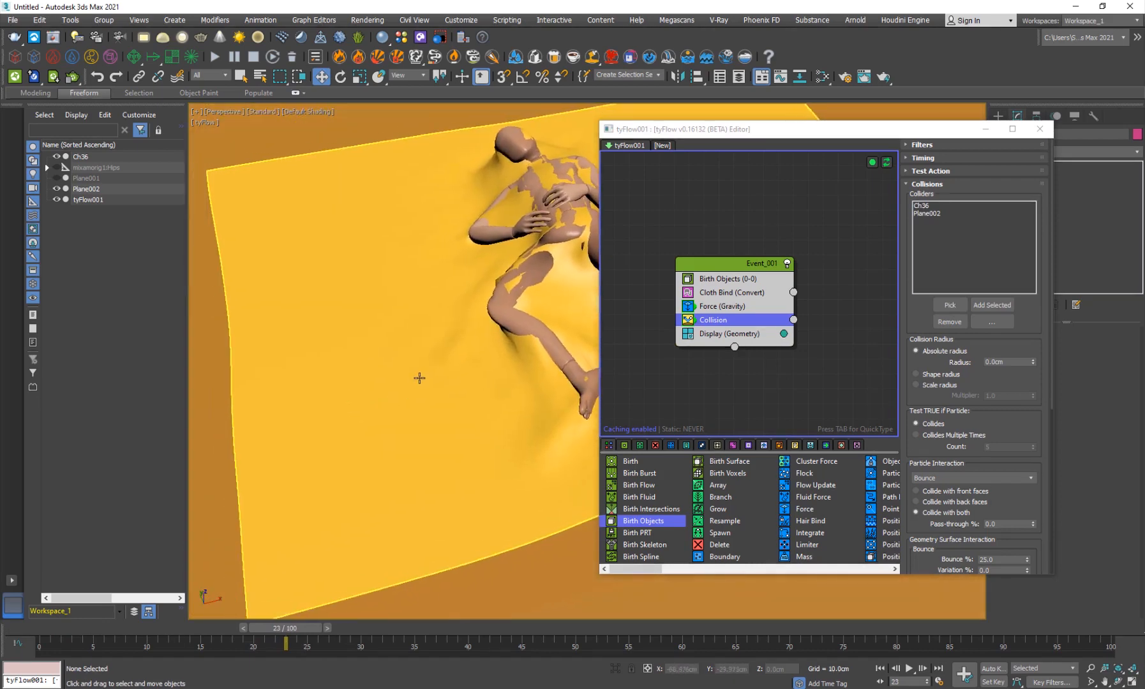
pyautogui.scroll(-5, 419, 378)
pyautogui.click(418, 376)
pyautogui.press('F4')
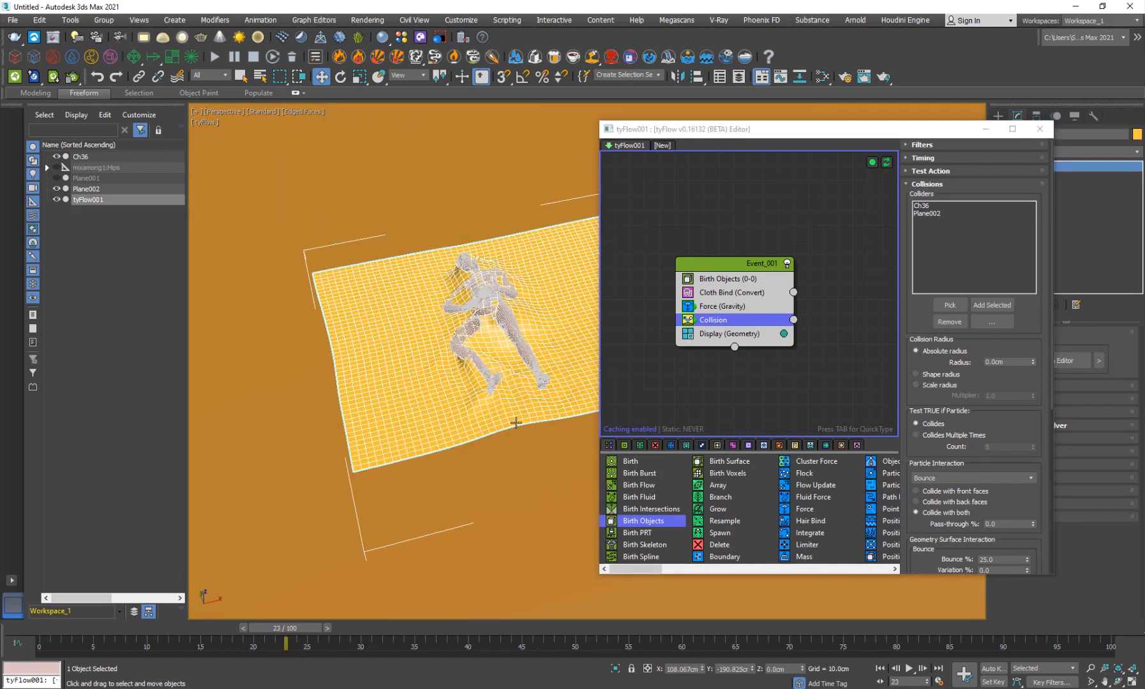
pyautogui.moveTo(515, 423); pyautogui.dragTo(443, 425, button='middle')
# - Set the source Plane001 to 60 length segments and 60 width segments
pyautogui.moveTo(831, 133); pyautogui.dragTo(749, 100)
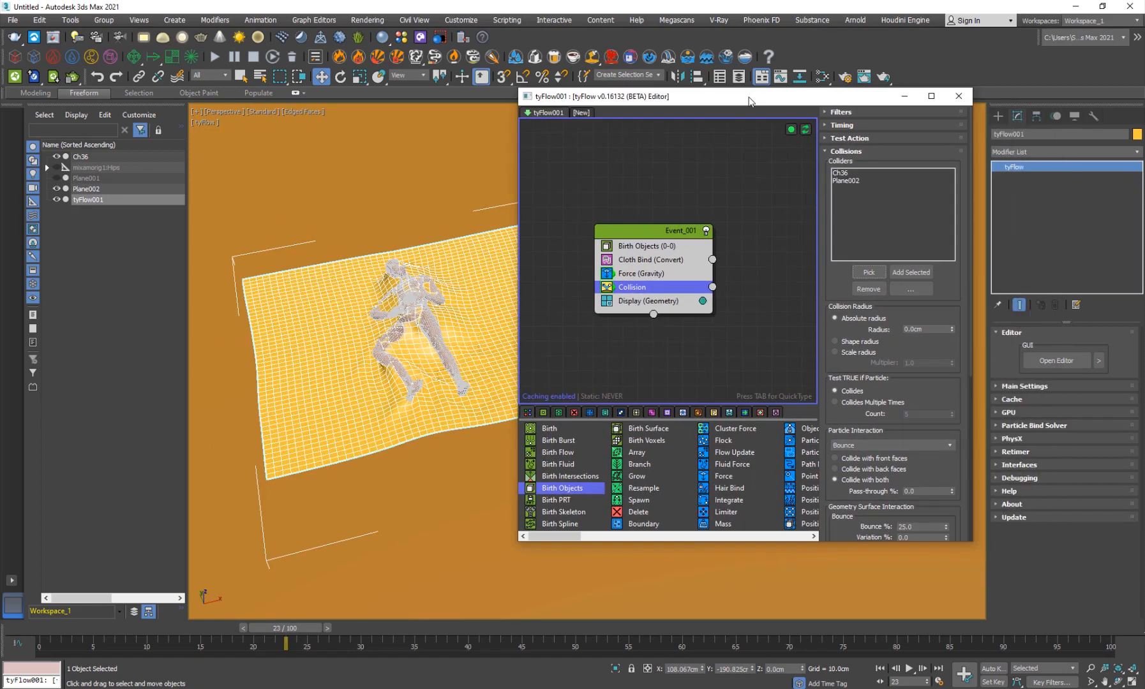
pyautogui.click(96, 179)
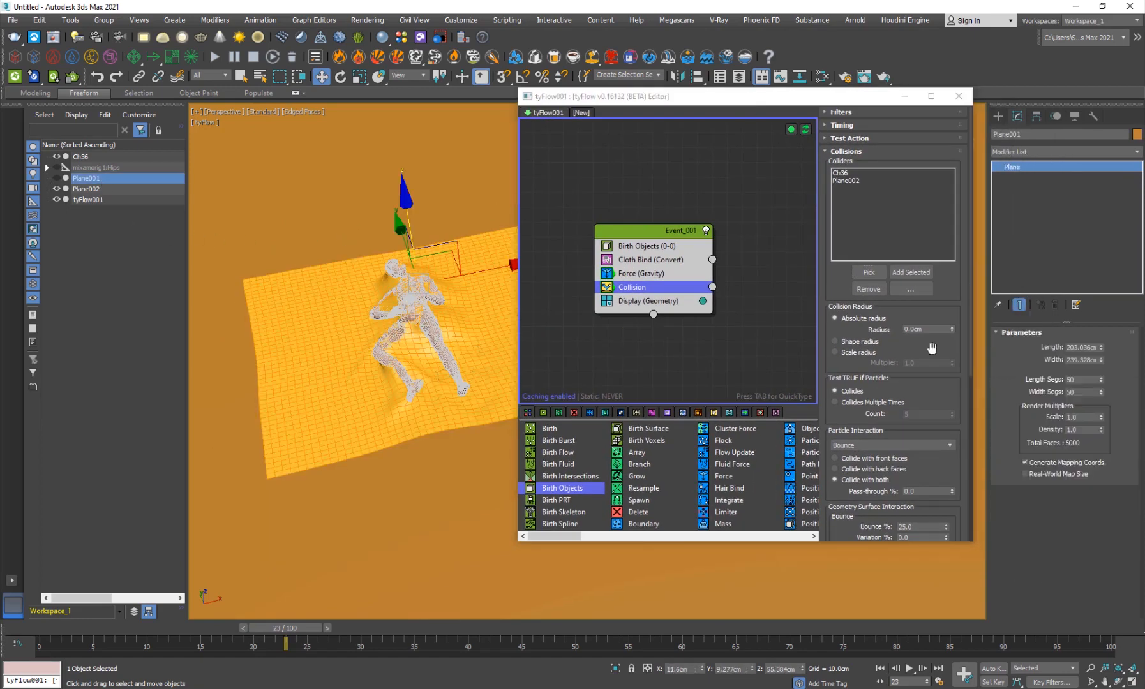
pyautogui.click(1084, 379)
pyautogui.write('60')
pyautogui.press('Tab')
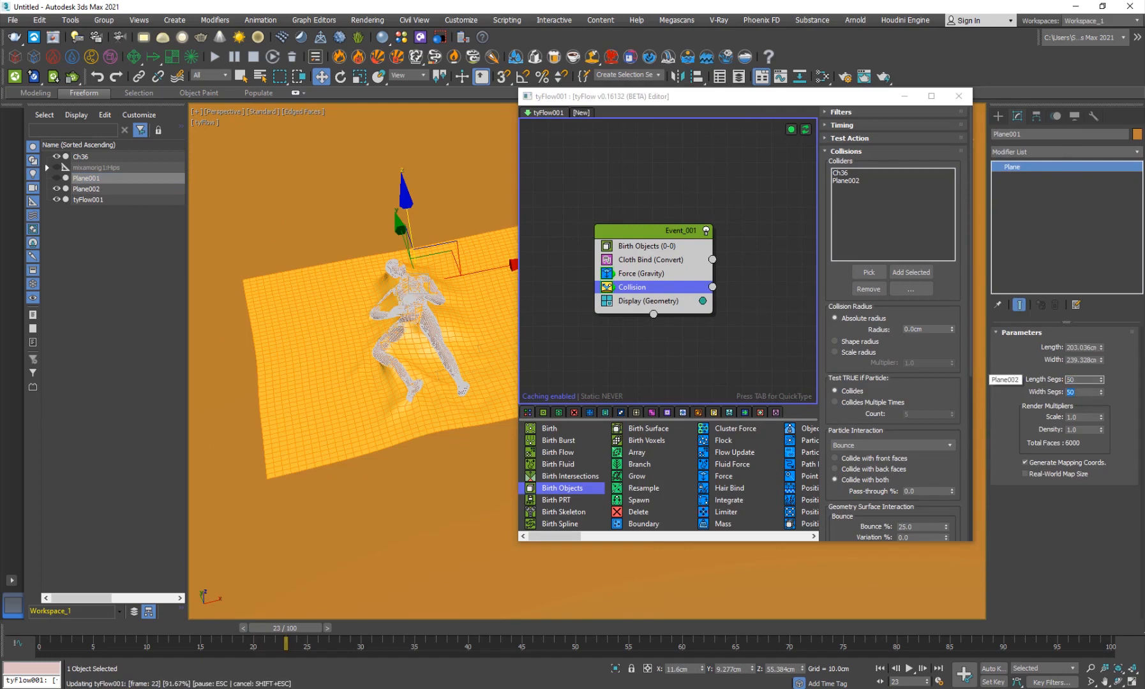
pyautogui.write('60')
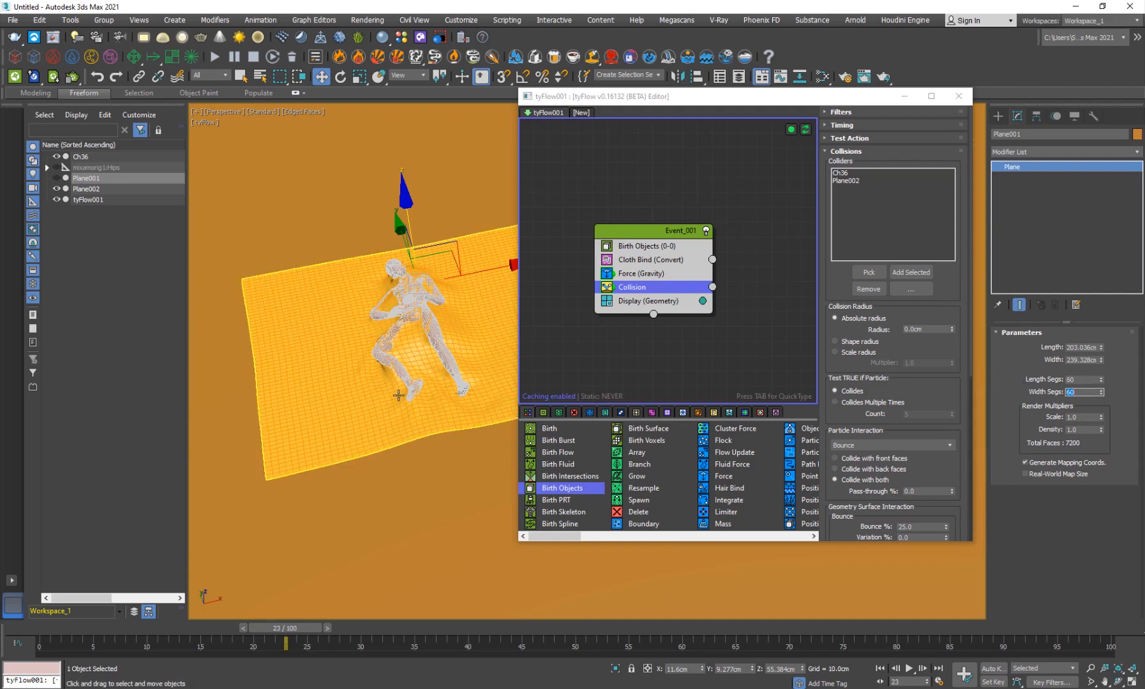
# - Go to frame 15 and reduce the time step of tyFlow001 to 1/4 Frame, trying 1/2 Frame first
pyautogui.scroll(3, 435, 372)
pyautogui.click(435, 371)
pyautogui.press('F4')
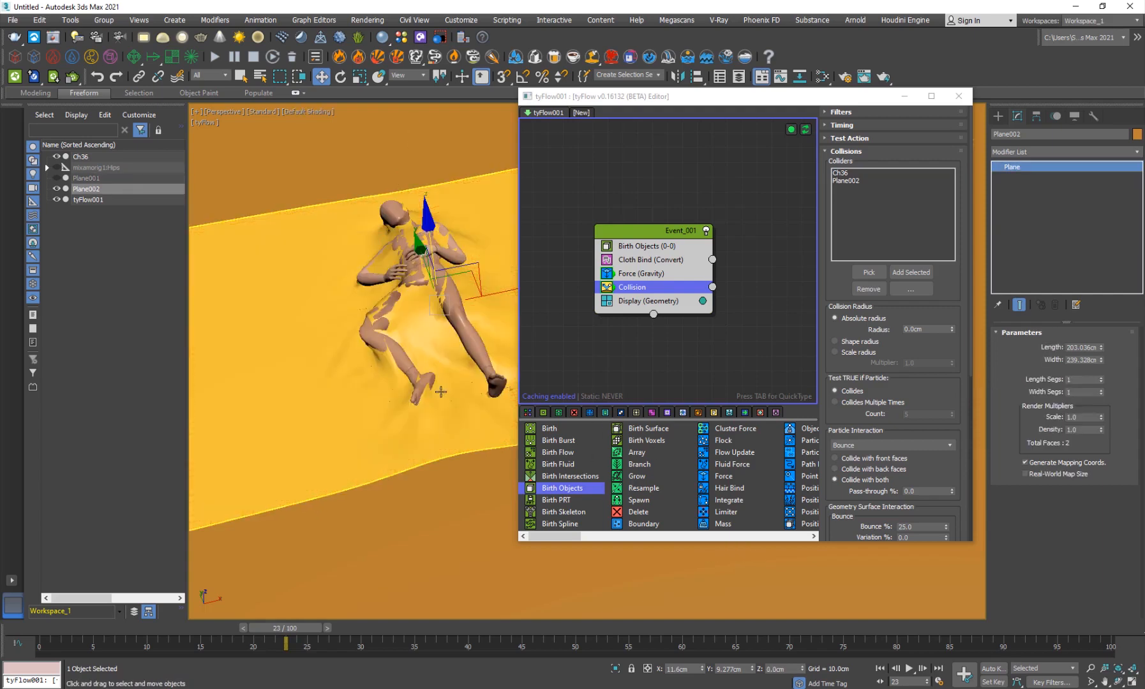
pyautogui.click(253, 327)
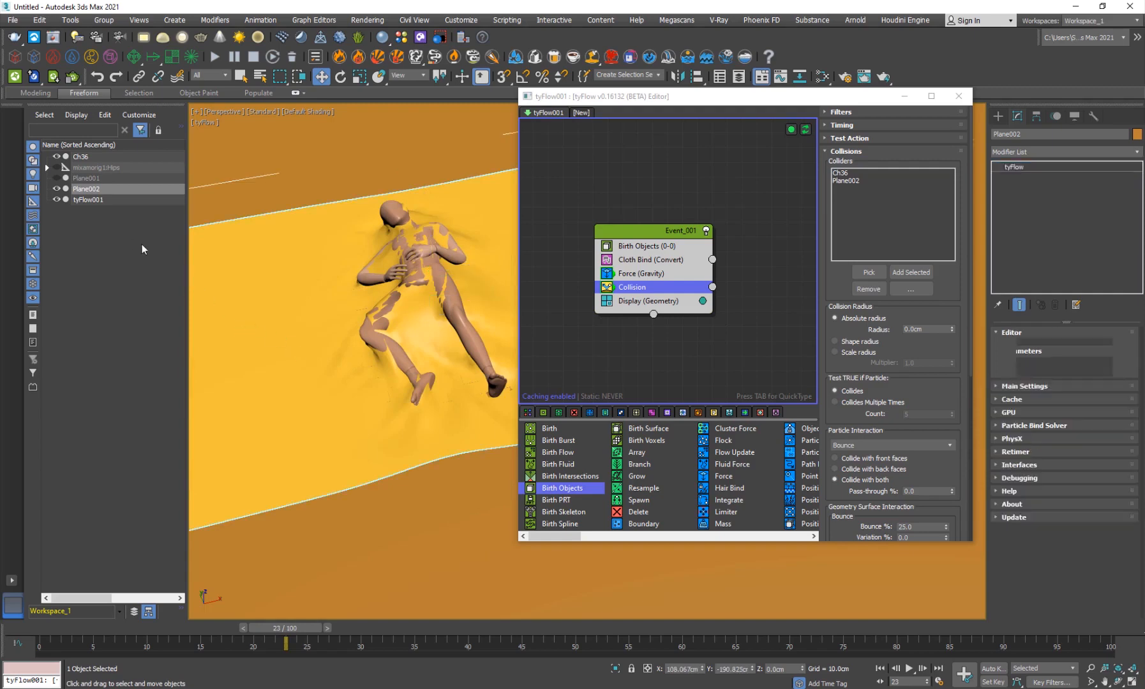
pyautogui.click(1029, 387)
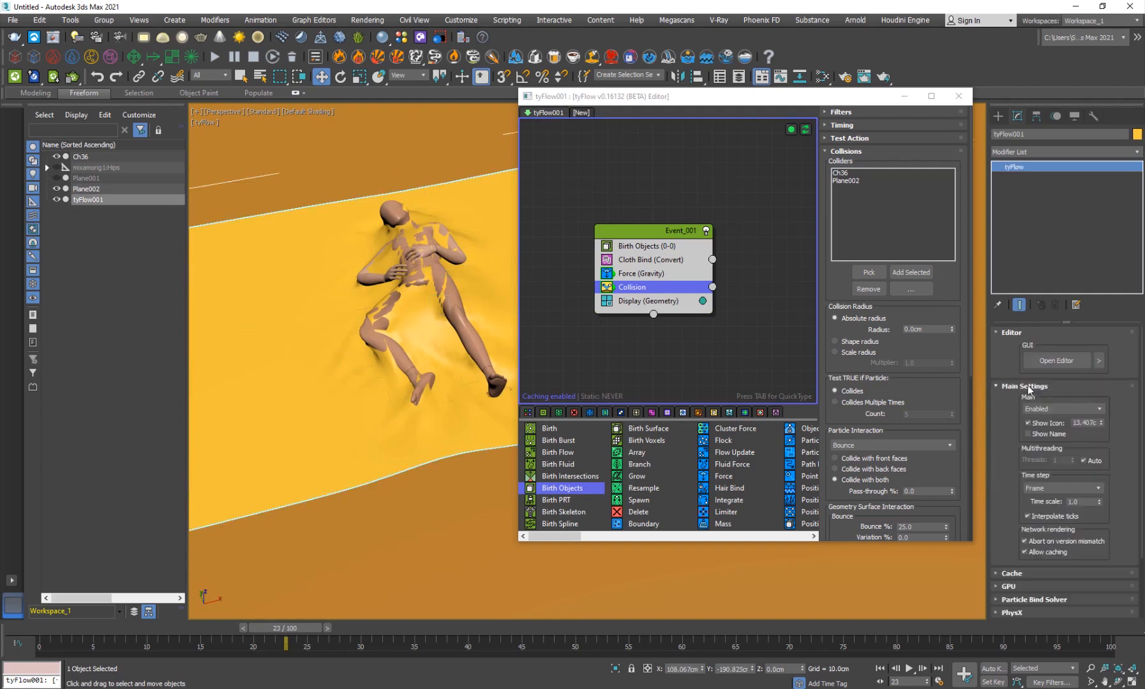
pyautogui.click(204, 630)
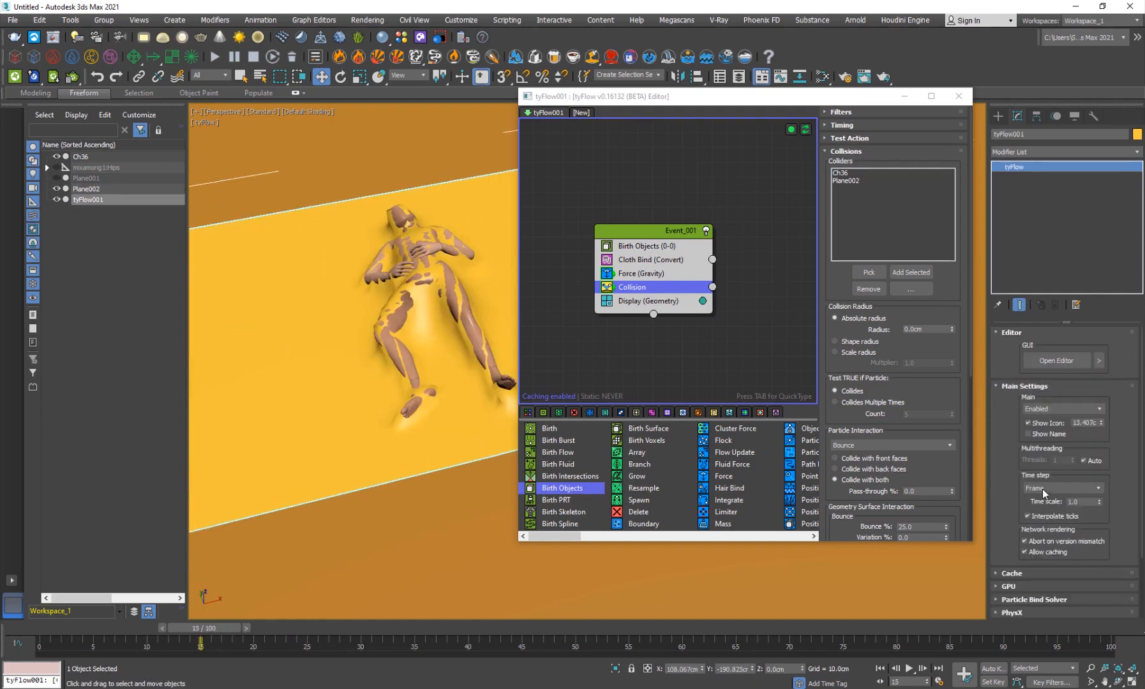
pyautogui.click(1044, 489)
pyautogui.click(1048, 507)
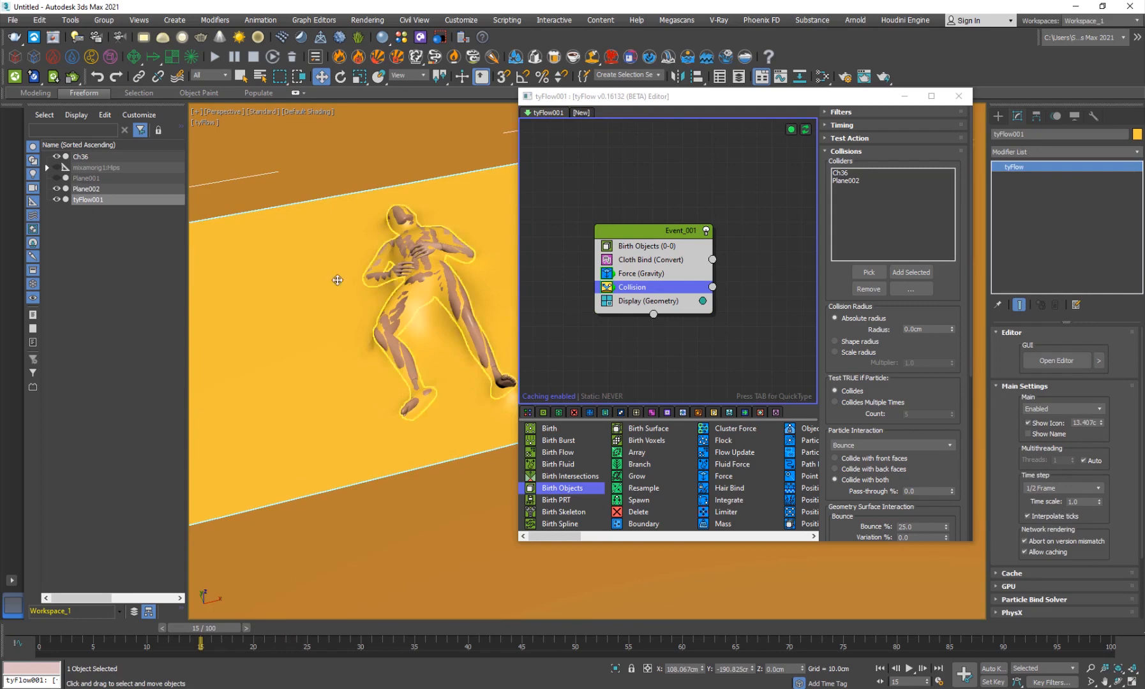
pyautogui.click(1053, 488)
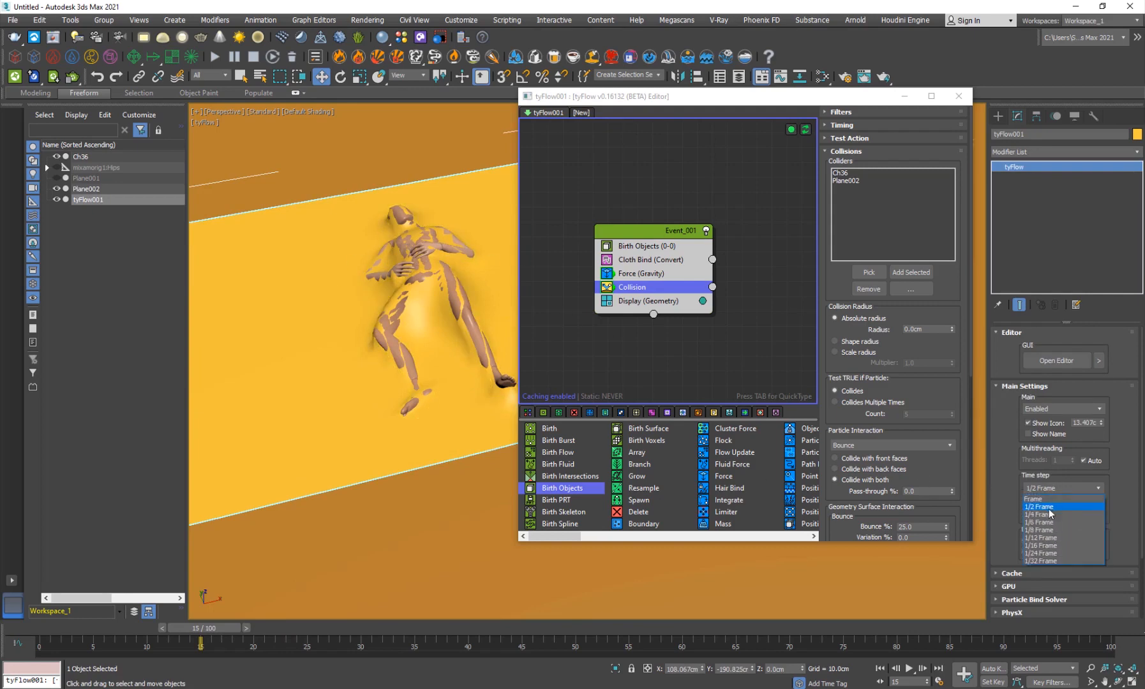
pyautogui.click(1042, 514)
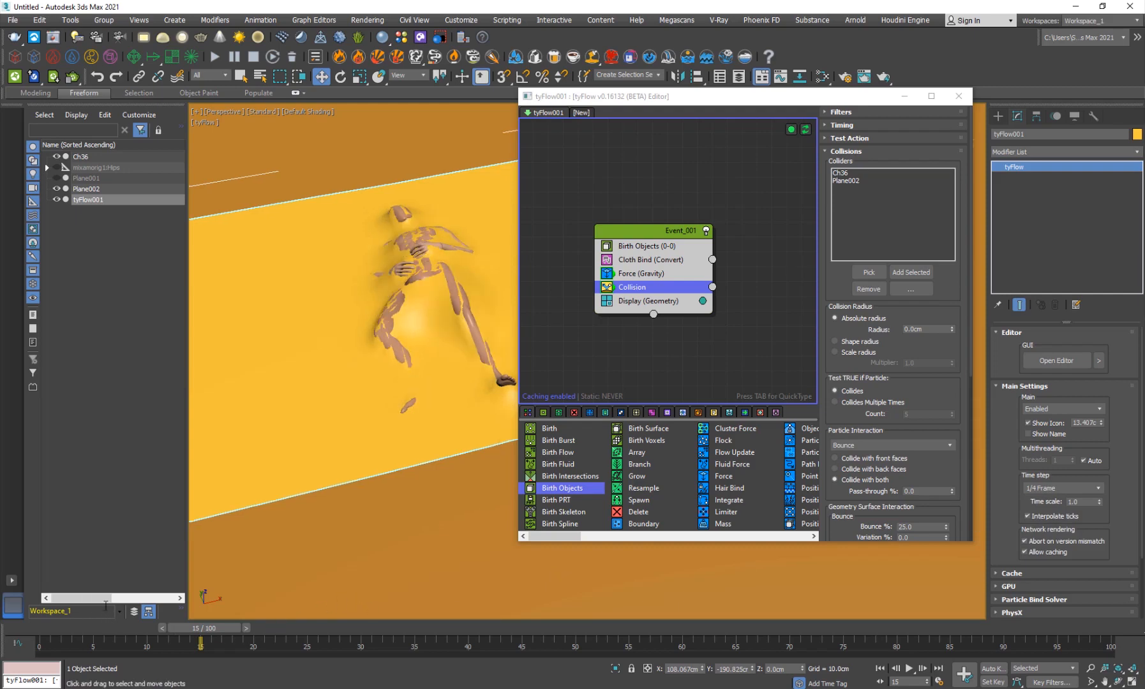
# - Advance the simulation to frame 22 and inspect the cloth folds around the character from several angles
pyautogui.keyDown('alt'); pyautogui.moveTo(327, 479); pyautogui.dragTo(348, 490, button='middle'); pyautogui.keyUp('alt')
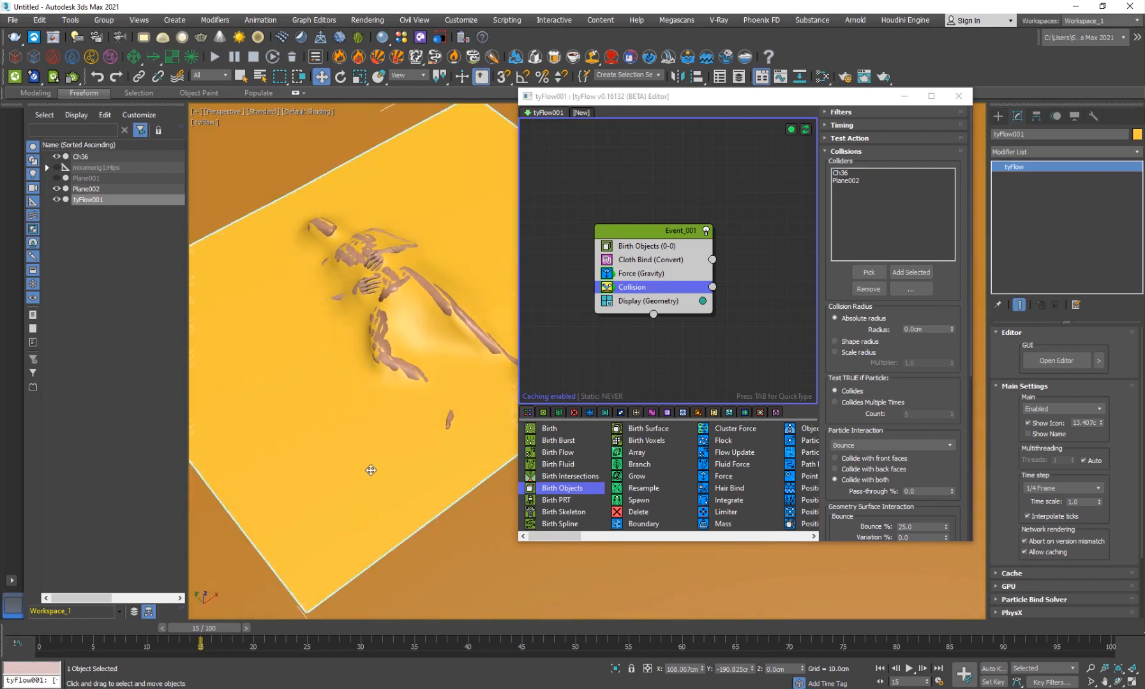
pyautogui.press('F4')
pyautogui.keyDown('alt'); pyautogui.moveTo(409, 429); pyautogui.dragTo(341, 475, button='middle'); pyautogui.keyUp('alt')
pyautogui.moveTo(217, 620); pyautogui.dragTo(295, 639)
pyautogui.press('w')
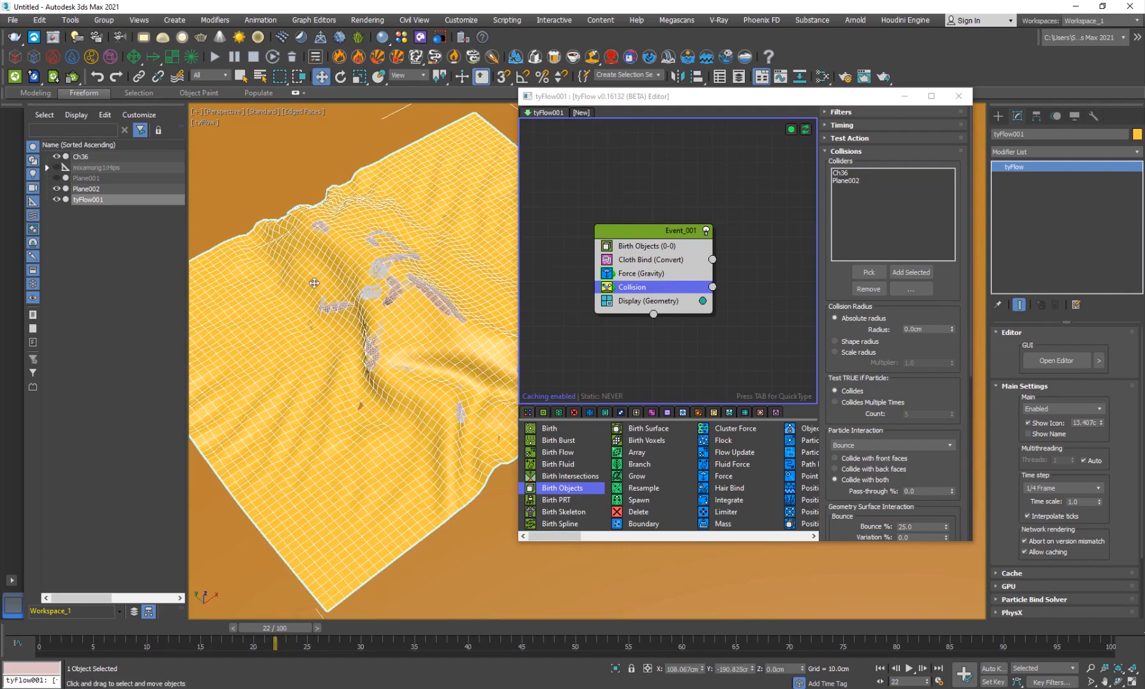
pyautogui.press('F4')
pyautogui.keyDown('alt'); pyautogui.moveTo(420, 387); pyautogui.dragTo(393, 425, button='middle'); pyautogui.keyUp('alt')
# - Select the Cloth Bind operator and hide the character Ch36 in the scene
pyautogui.click(664, 260)
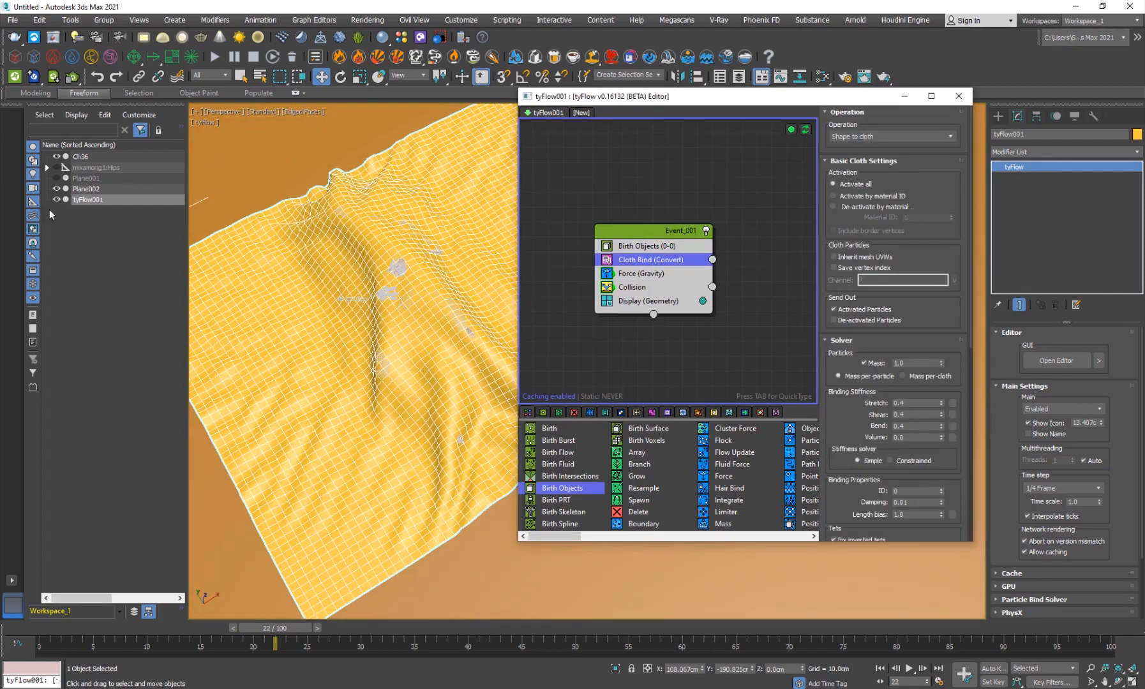
pyautogui.keyDown('alt'); pyautogui.moveTo(450, 451); pyautogui.dragTo(490, 373, button='middle'); pyautogui.keyUp('alt')
pyautogui.click(490, 361)
pyautogui.rightClick(490, 360)
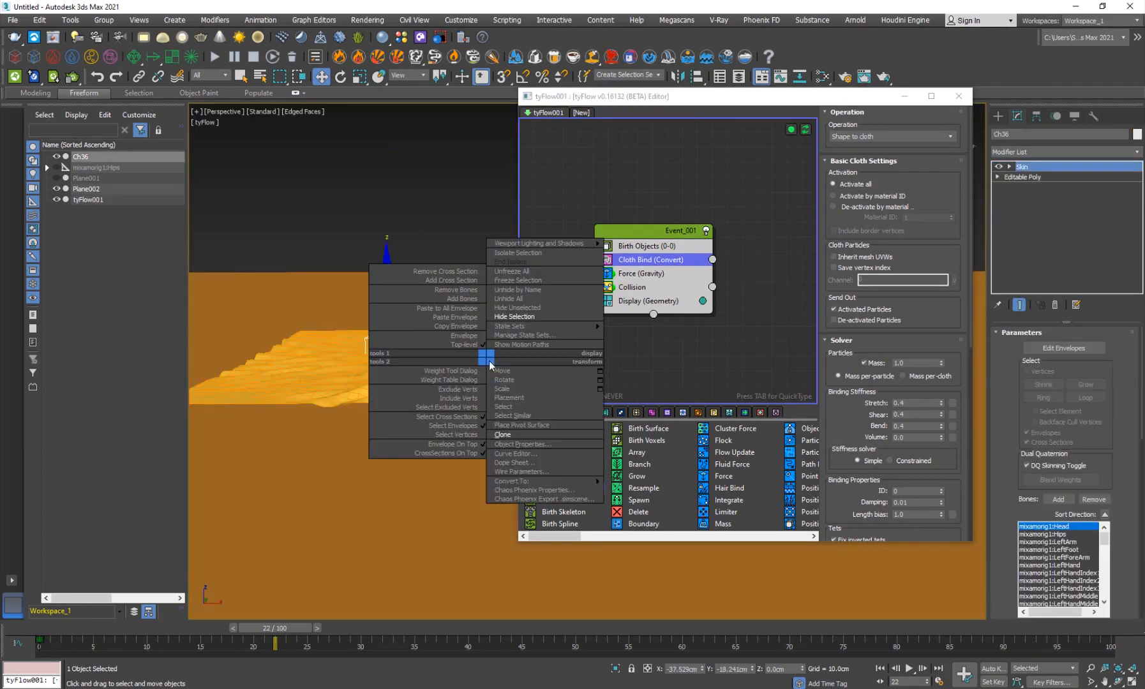
pyautogui.click(516, 327)
# - Compare the cloth's wrinkles in the viewport with the render 2 composition in After Effects
pyautogui.scroll(3, 454, 412)
pyautogui.keyDown('alt'); pyautogui.moveTo(454, 411); pyautogui.dragTo(443, 486, button='middle'); pyautogui.keyUp('alt')
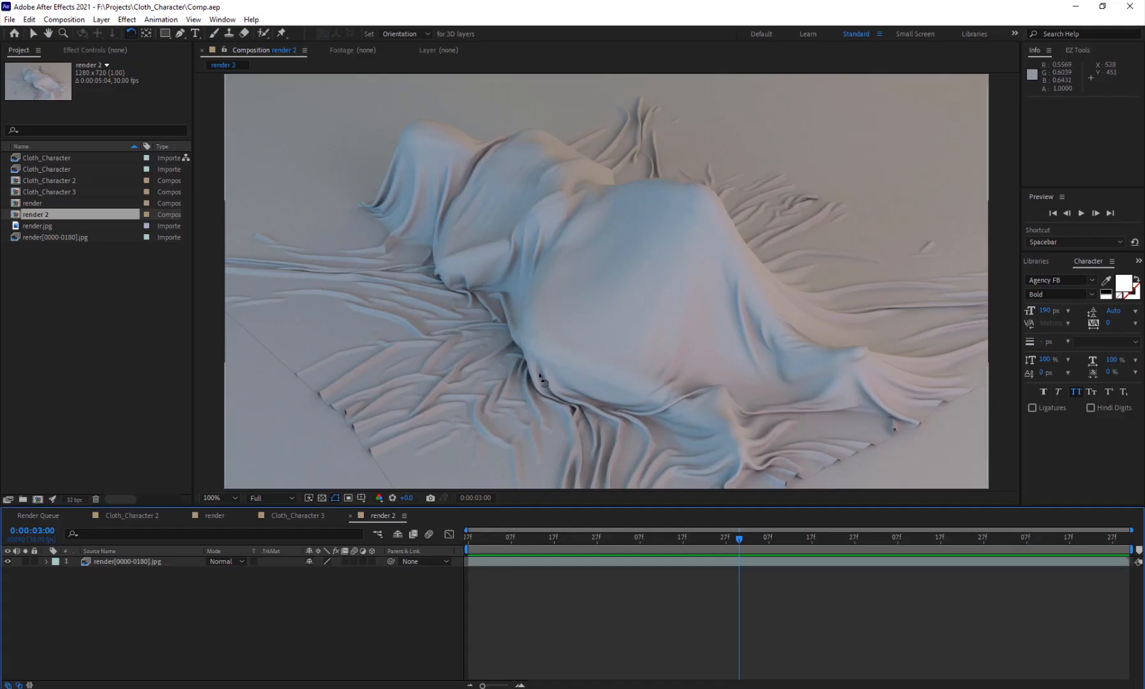
pyautogui.moveTo(648, 538)
pyautogui.mouseDown()
pyautogui.moveTo(562, 540)
pyautogui.moveTo(668, 543)
pyautogui.mouseUp()
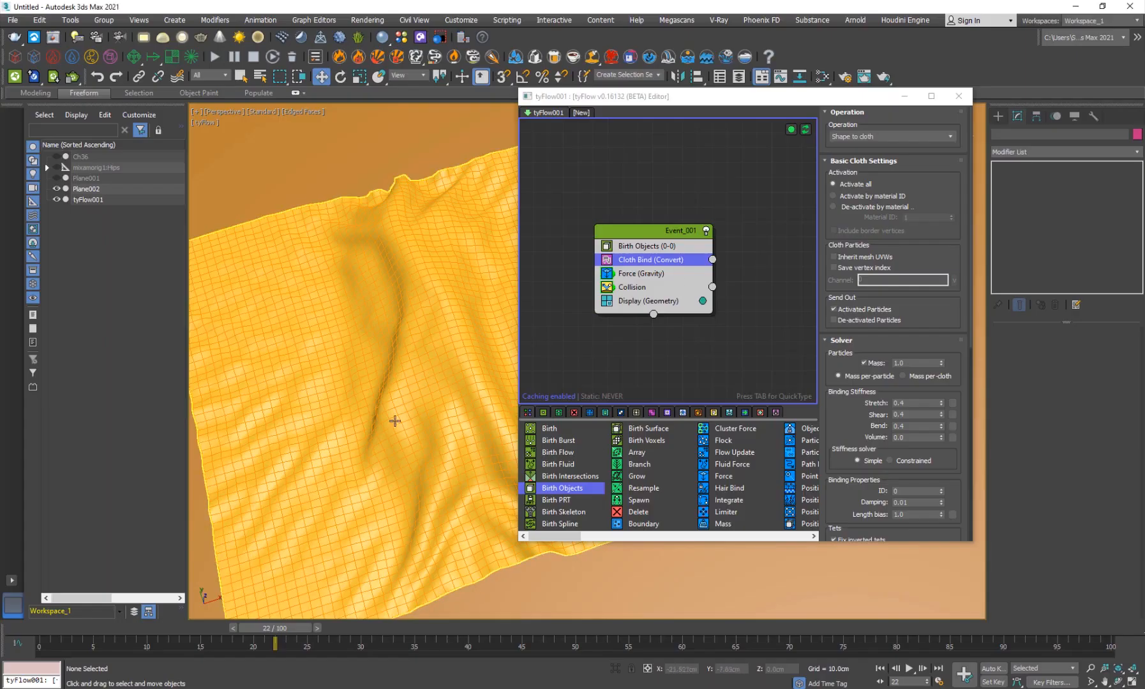
pyautogui.scroll(3, 393, 416)
pyautogui.click(420, 332)
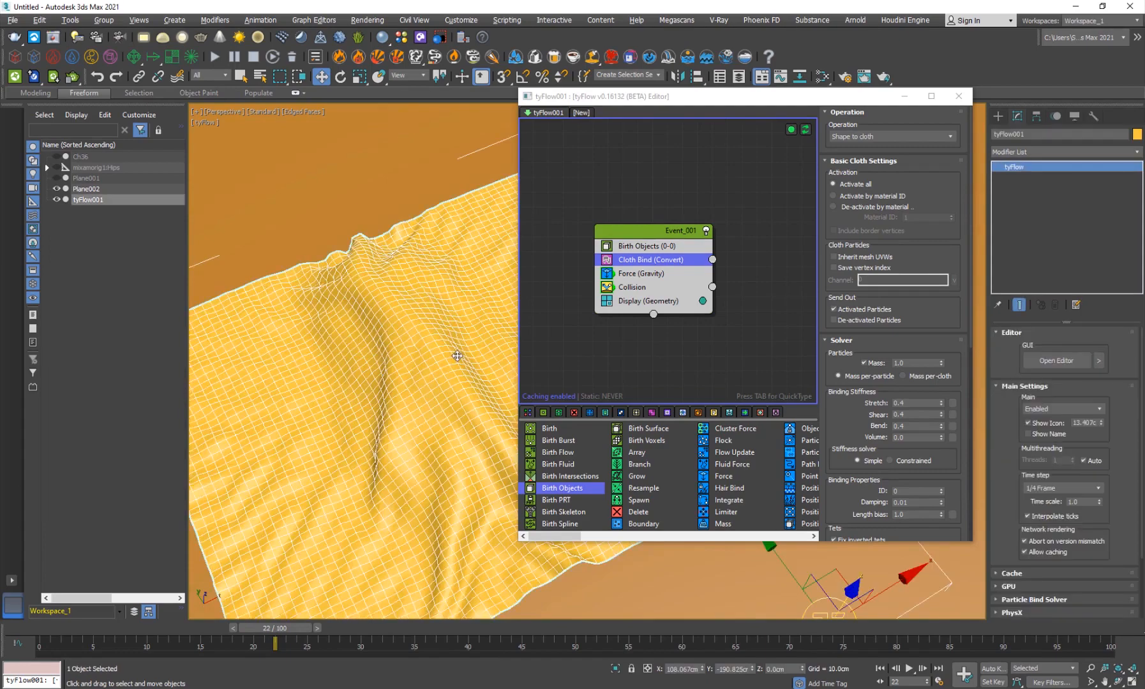
pyautogui.scroll(-3, 932, 415)
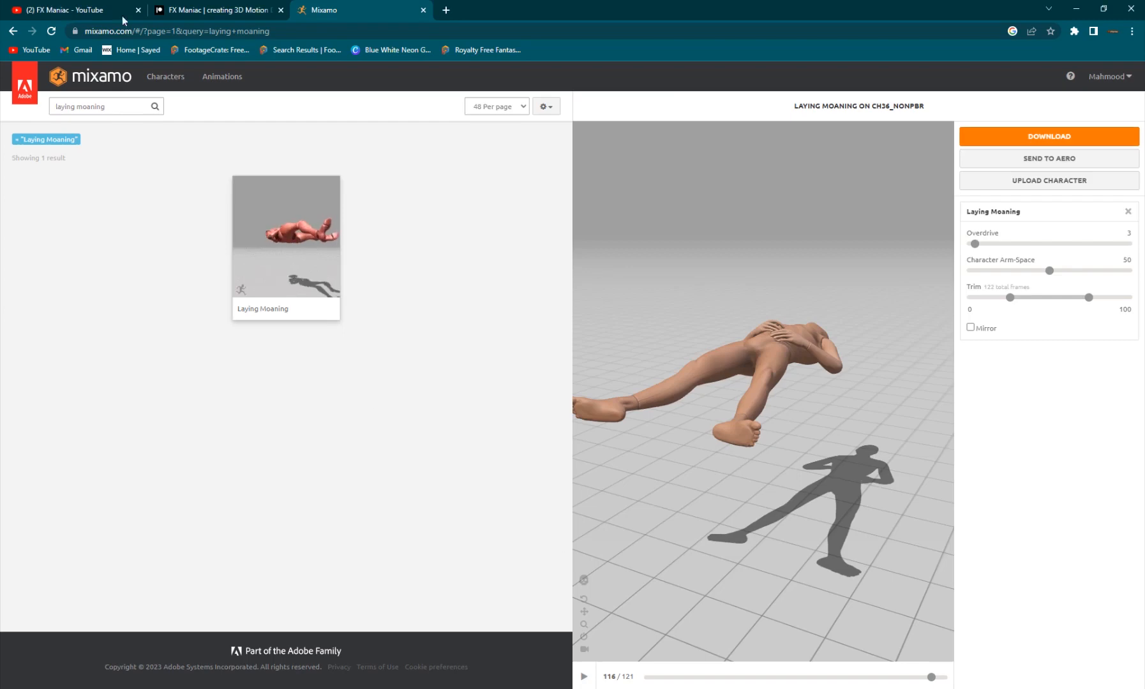
# - Browse the uploaded videos on the FX Maniac YouTube channel in the browser and return to 3ds Max
pyautogui.click(75, 11)
pyautogui.scroll(-3, 503, 400)
pyautogui.moveTo(494, 297)
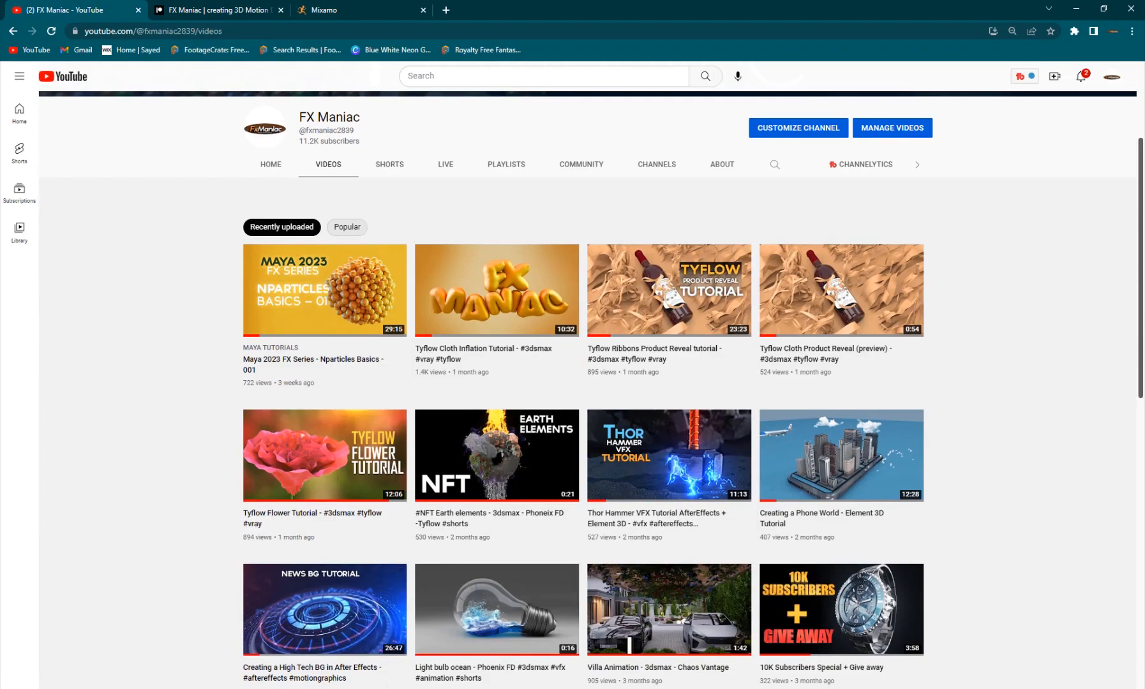
pyautogui.click(400, 688)
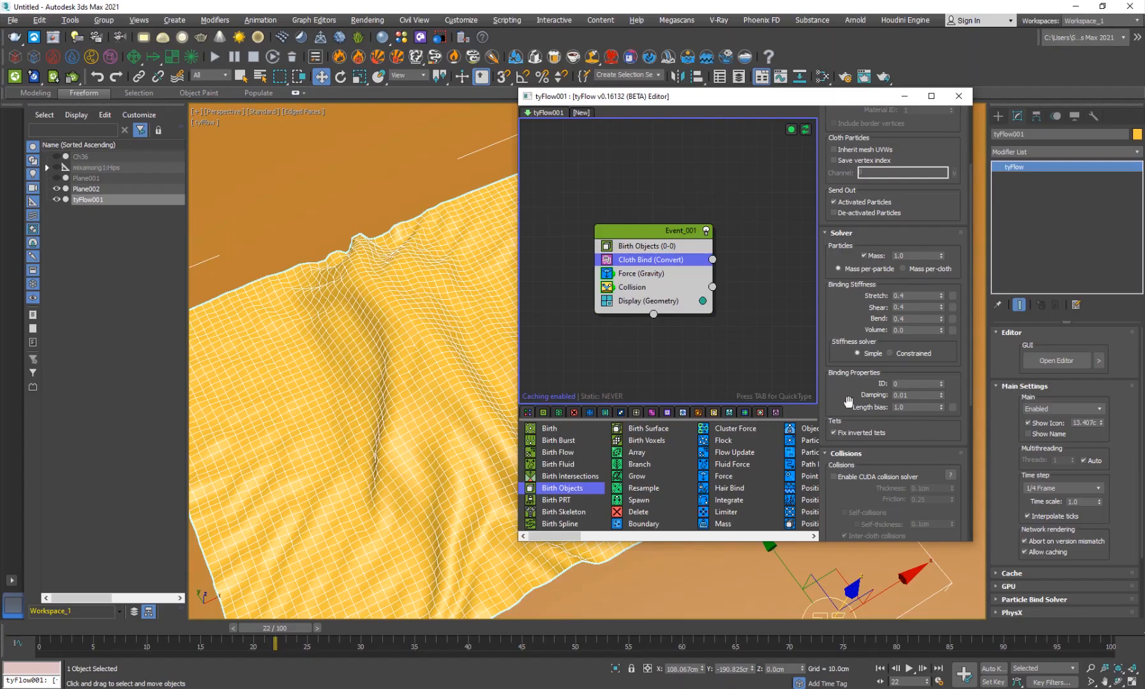
# - Set the Cloth Bind operator's length bias to 0.7
pyautogui.scroll(-1, 848, 401)
pyautogui.click(919, 382)
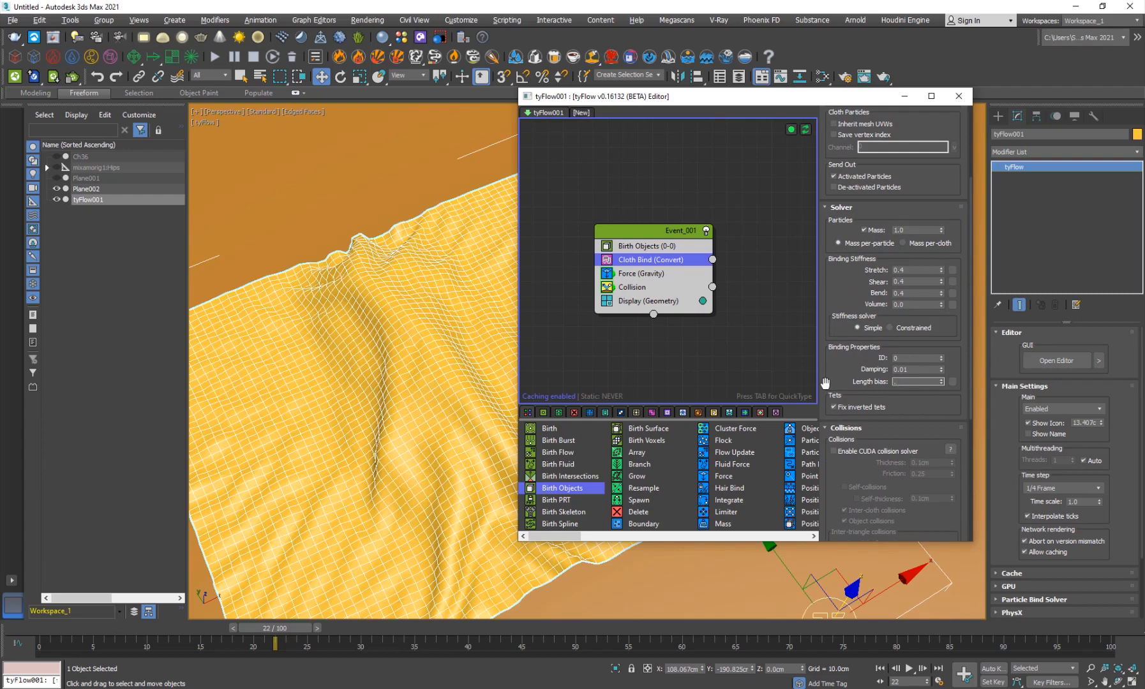
pyautogui.write('.7')
pyautogui.press('Return')
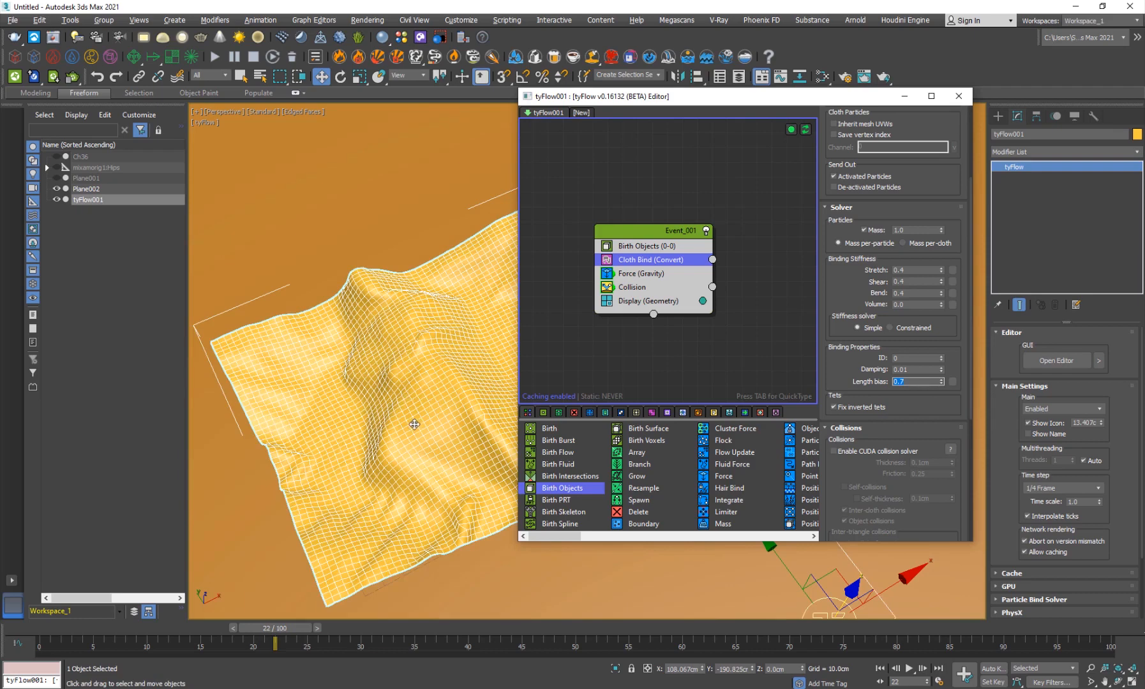
# - Advance the simulation to frame 24 and inspect the cloth folds with and without edged faces
pyautogui.moveTo(411, 421)
pyautogui.keyDown('alt'); pyautogui.mouseDown(button='middle')
pyautogui.moveTo(394, 410)
pyautogui.moveTo(411, 442)
pyautogui.moveTo(401, 434)
pyautogui.moveTo(285, 577)
pyautogui.mouseUp(button='middle'); pyautogui.keyUp('alt')
pyautogui.press('F4')
pyautogui.moveTo(285, 630); pyautogui.dragTo(326, 630)
pyautogui.press('w')
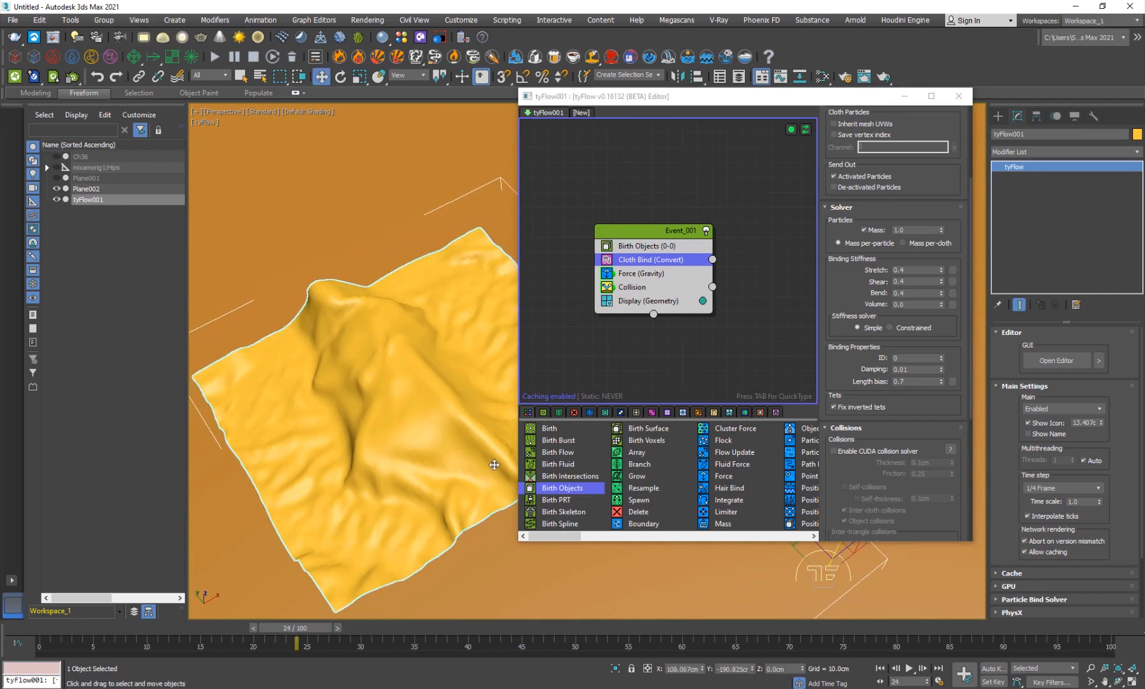
pyautogui.press('F4')
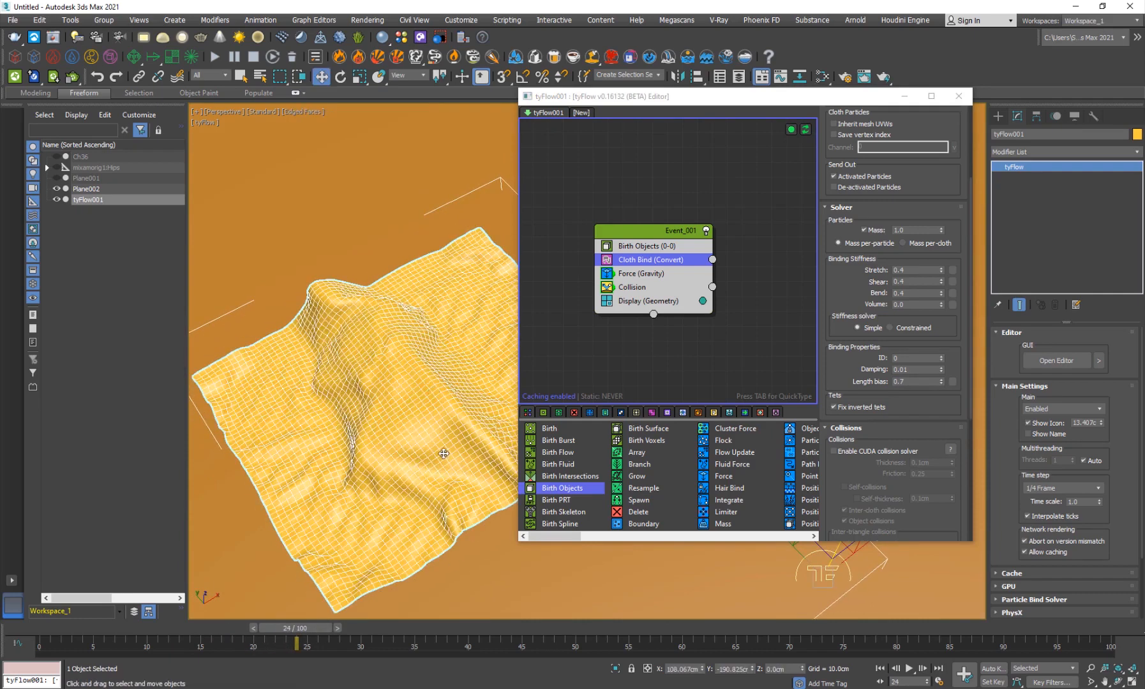
pyautogui.keyDown('alt'); pyautogui.moveTo(431, 431); pyautogui.dragTo(405, 436, button='middle'); pyautogui.keyUp('alt')
# - Return to frame 0 and set Plane001's length and width segments to 120 each
pyautogui.click(86, 178)
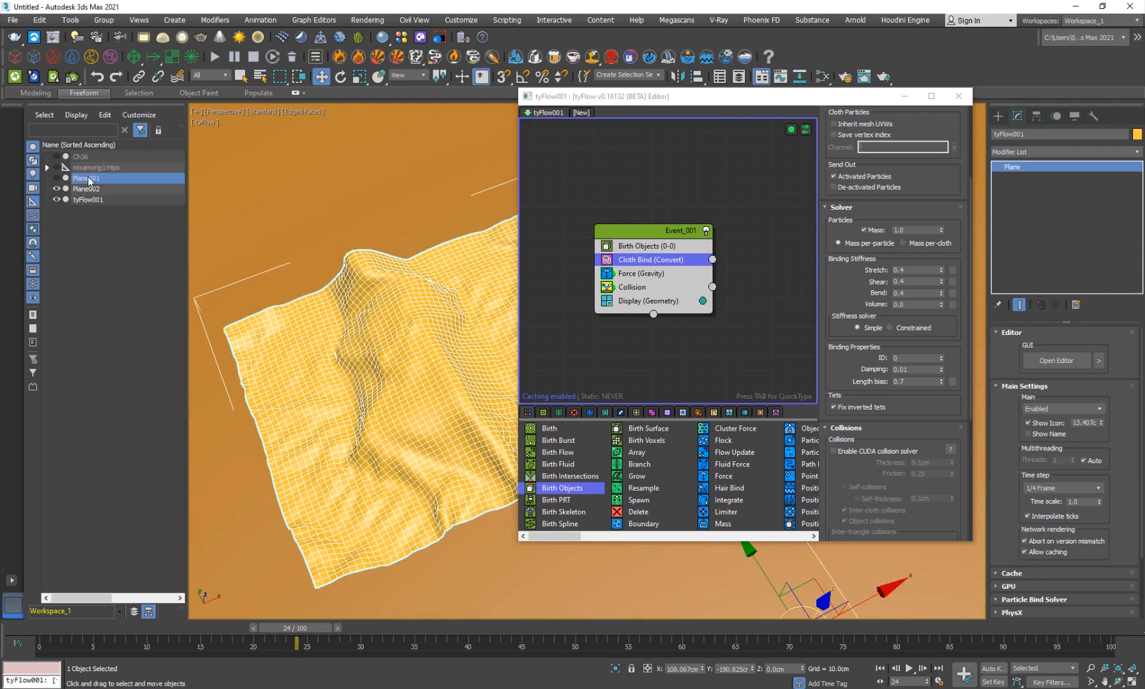
pyautogui.moveTo(291, 628); pyautogui.dragTo(42, 630)
pyautogui.moveTo(1082, 379); pyautogui.dragTo(999, 383)
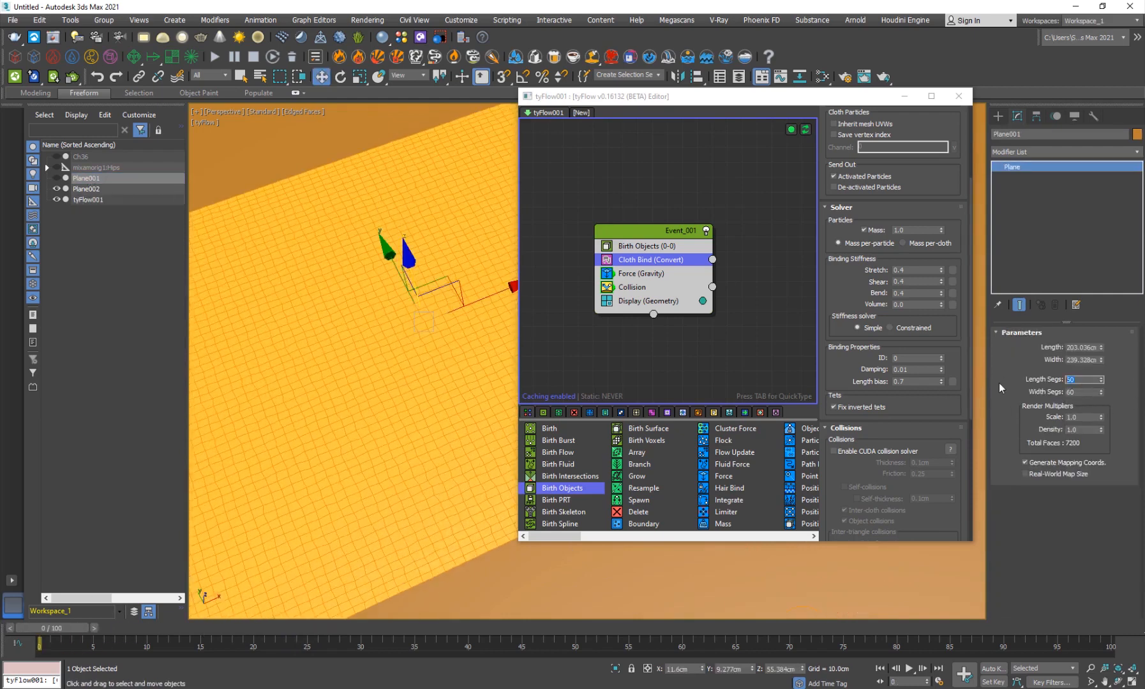
pyautogui.write('120')
pyautogui.press('Tab')
pyautogui.write('120')
pyautogui.press('Return')
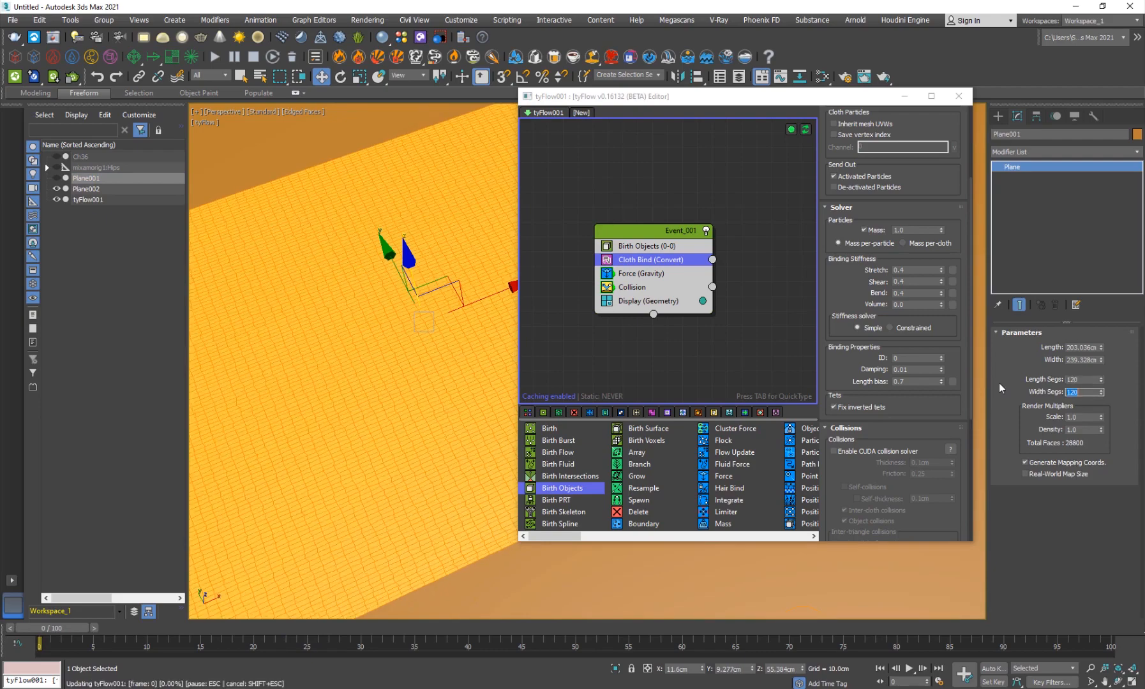
# - Advance the simulation to frame 27 without edged faces and inspect the denser cloth's wrinkles from several angles
pyautogui.moveTo(62, 632); pyautogui.dragTo(287, 629)
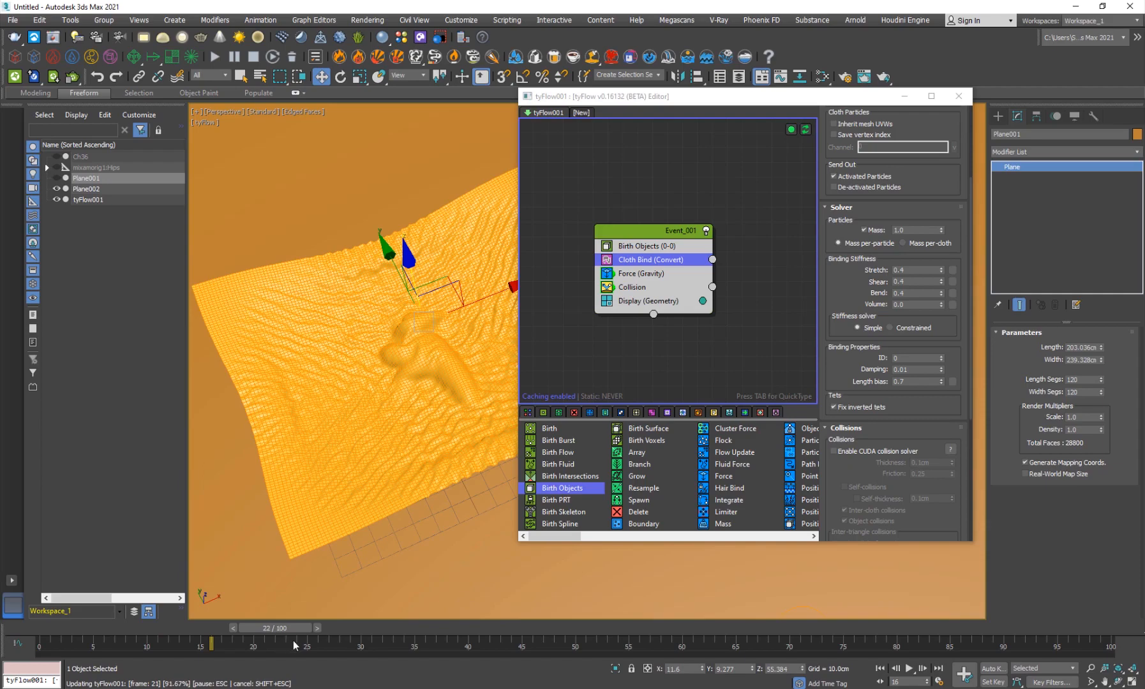
pyautogui.press('F4')
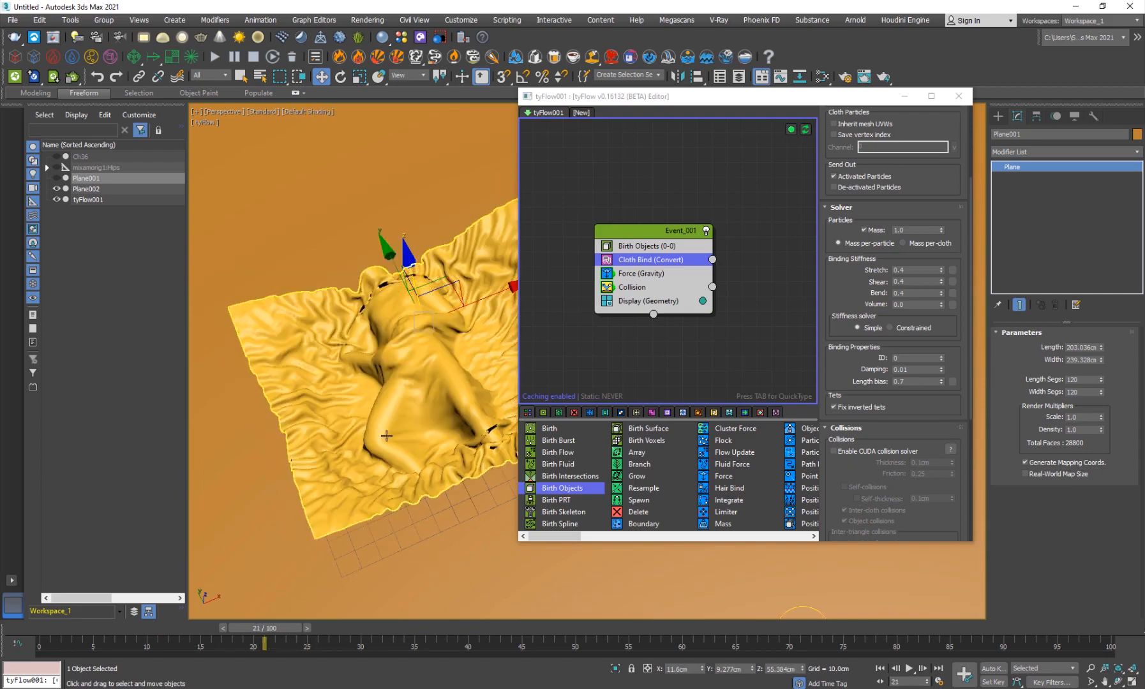
pyautogui.moveTo(386, 436)
pyautogui.keyDown('alt'); pyautogui.mouseDown(button='middle')
pyautogui.moveTo(394, 402)
pyautogui.moveTo(391, 423)
pyautogui.mouseUp(button='middle'); pyautogui.keyUp('alt')
pyautogui.click(343, 626)
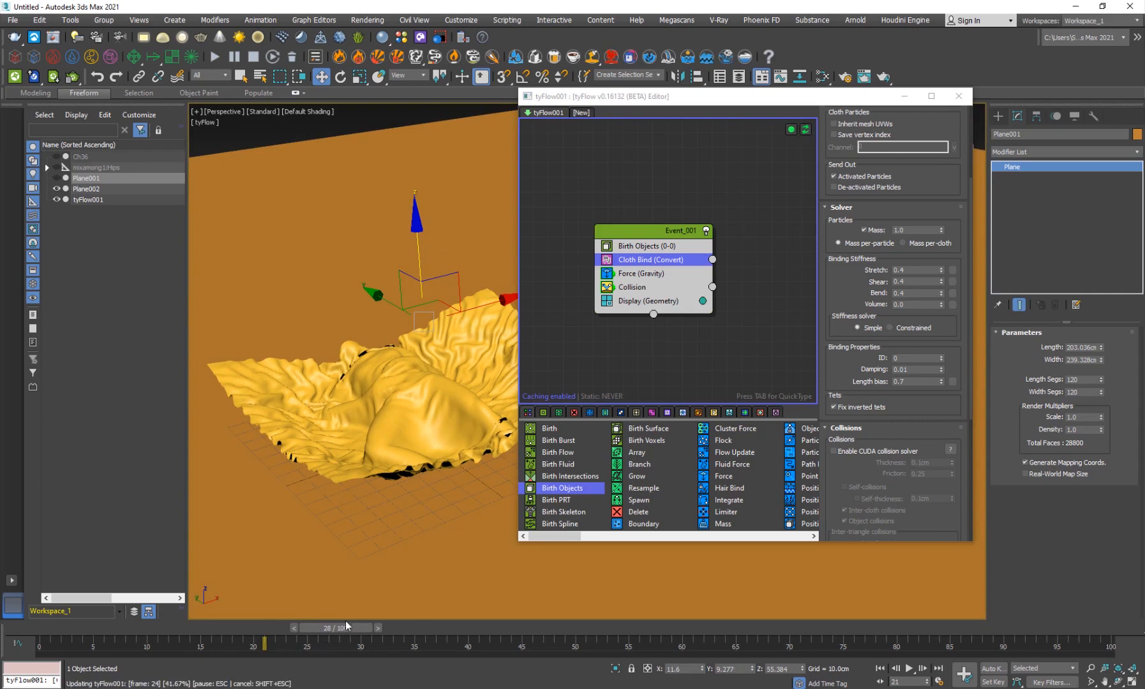
pyautogui.moveTo(346, 621); pyautogui.dragTo(345, 627)
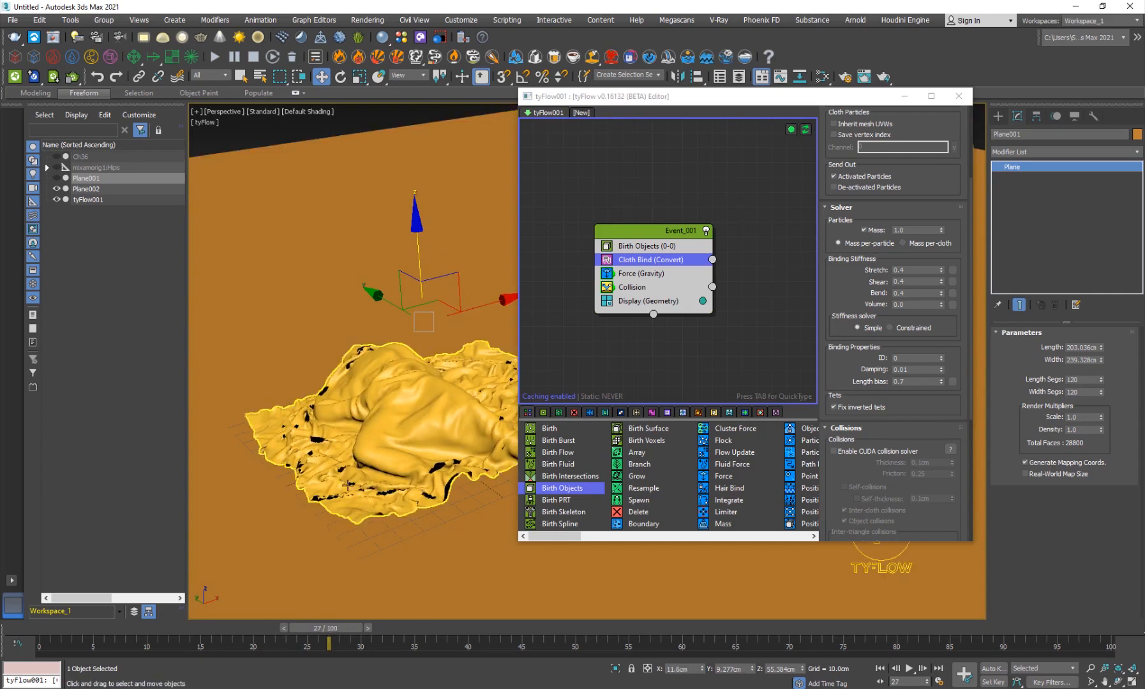
pyautogui.keyDown('alt'); pyautogui.moveTo(347, 485); pyautogui.dragTo(356, 419, button='middle'); pyautogui.keyUp('alt')
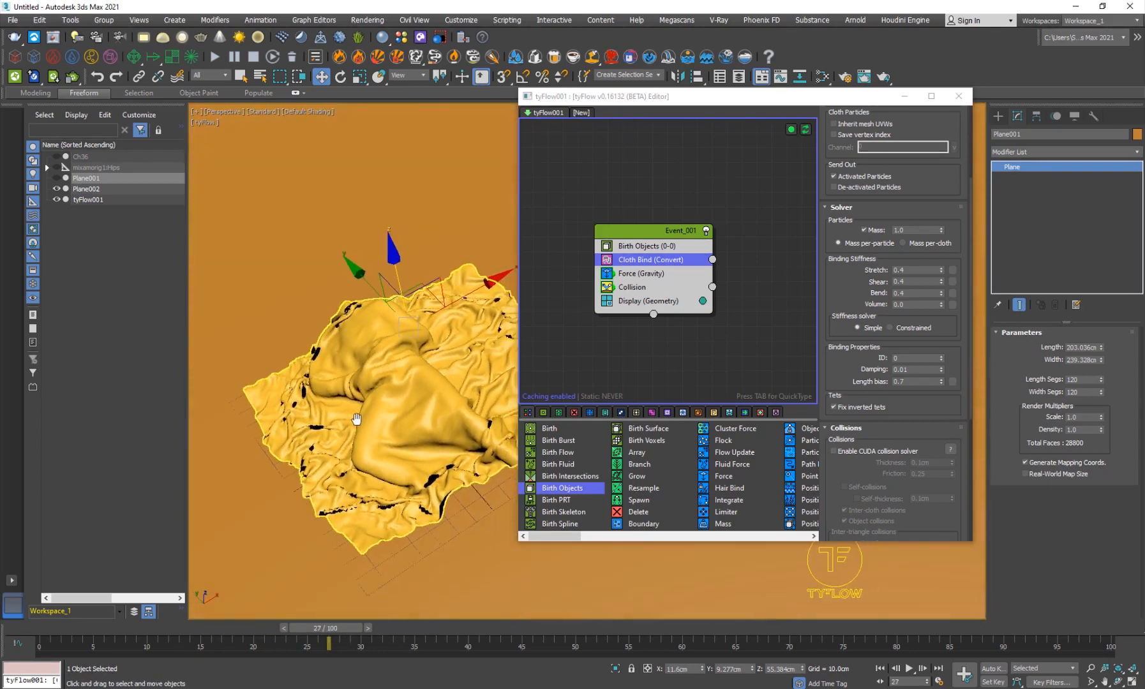
pyautogui.scroll(3, 369, 384)
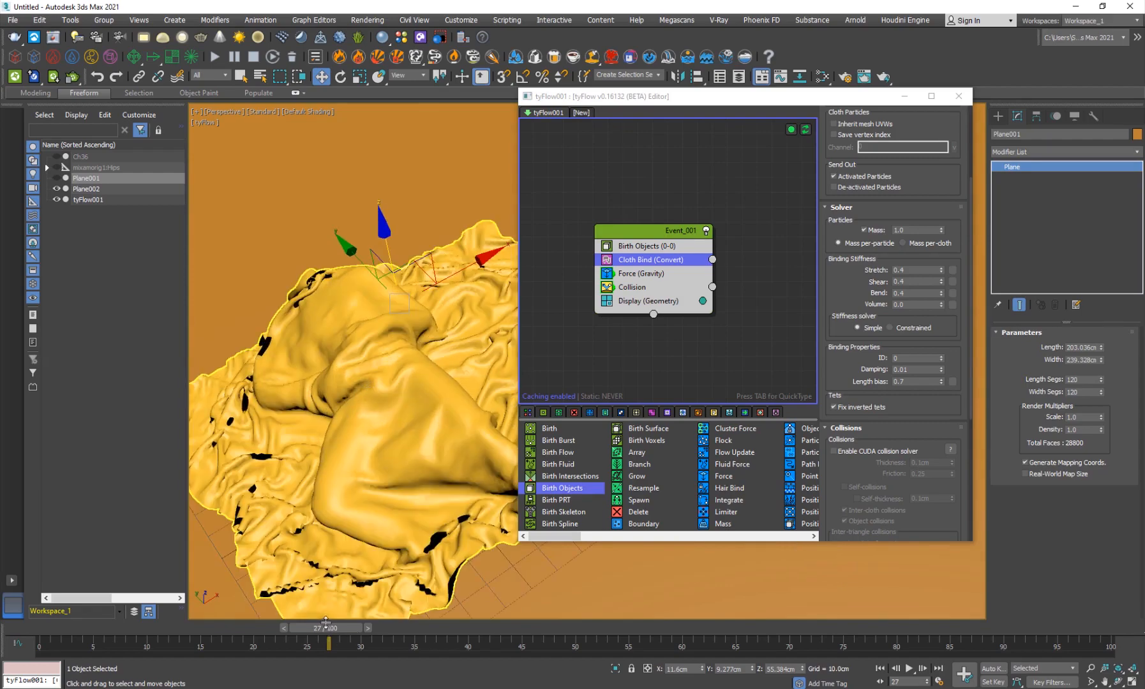
# - Go back to frame 21 and examine up close where the cloth intersects itself around the character
pyautogui.moveTo(306, 631); pyautogui.dragTo(263, 624)
pyautogui.keyDown('alt'); pyautogui.moveTo(258, 364); pyautogui.dragTo(298, 412, button='middle'); pyautogui.keyUp('alt')
pyautogui.moveTo(298, 411); pyautogui.dragTo(333, 317, button='middle')
pyautogui.scroll(4, 332, 317)
pyautogui.keyDown('alt'); pyautogui.moveTo(392, 360); pyautogui.dragTo(313, 361, button='middle'); pyautogui.keyUp('alt')
pyautogui.scroll(2, 313, 361)
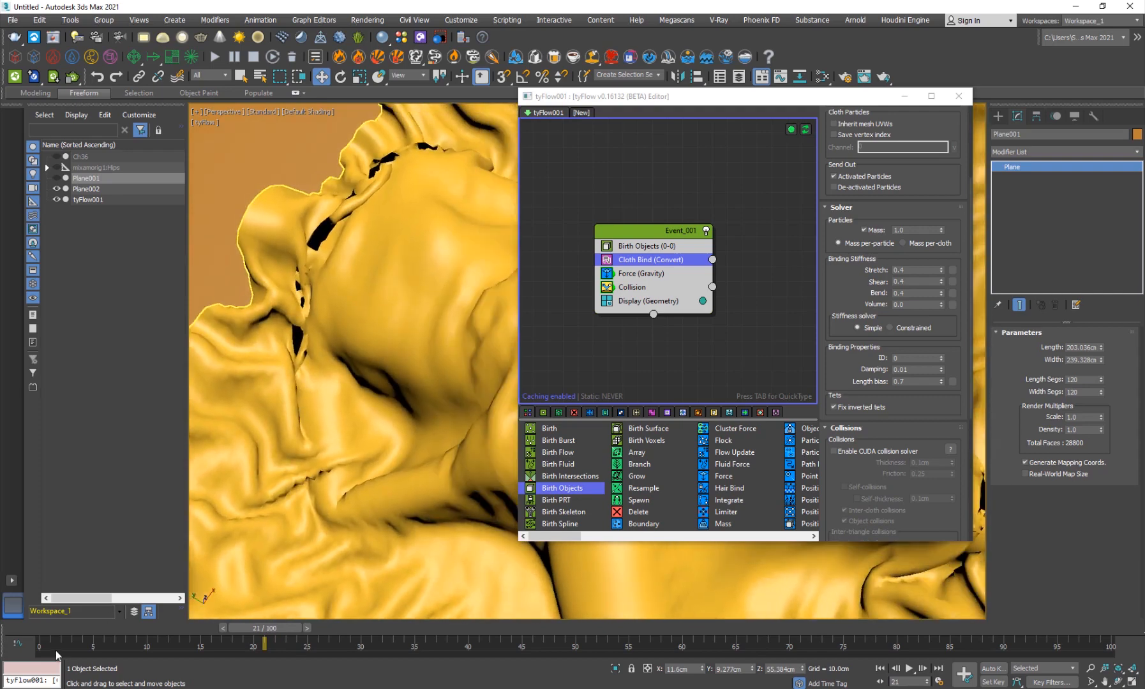
# - Go to frame 6 and enable the CUDA collision solver and self-collisions in the Cloth Bind operator
pyautogui.moveTo(860, 473); pyautogui.dragTo(878, 313)
pyautogui.click(113, 627)
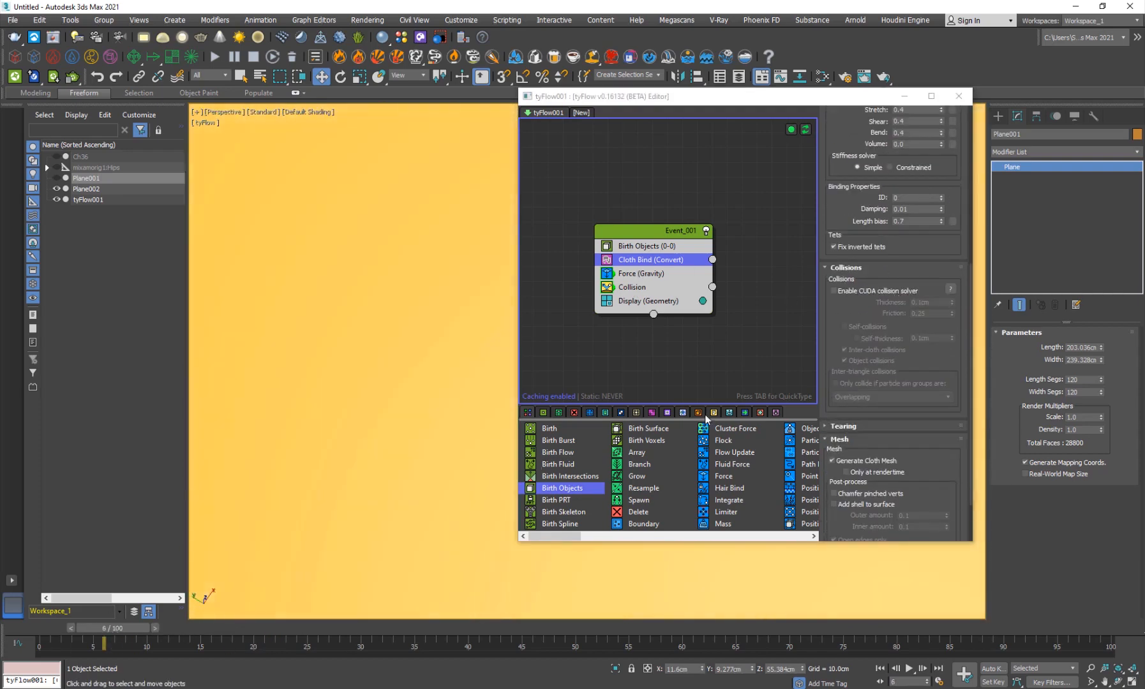
pyautogui.click(873, 289)
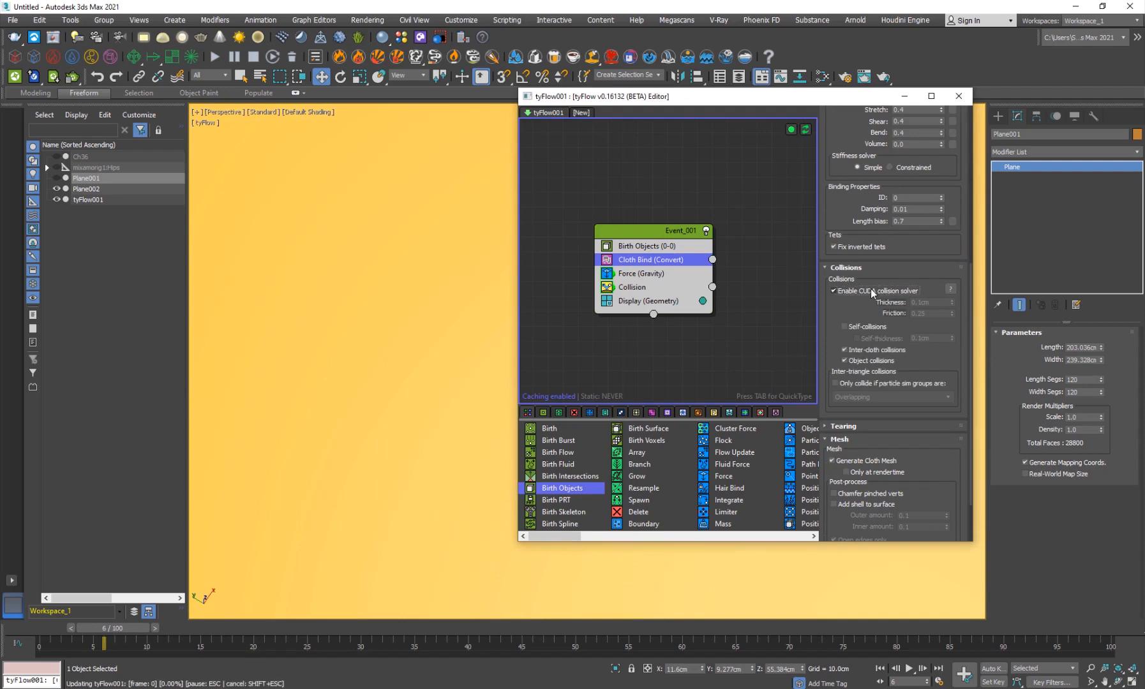
pyautogui.click(868, 325)
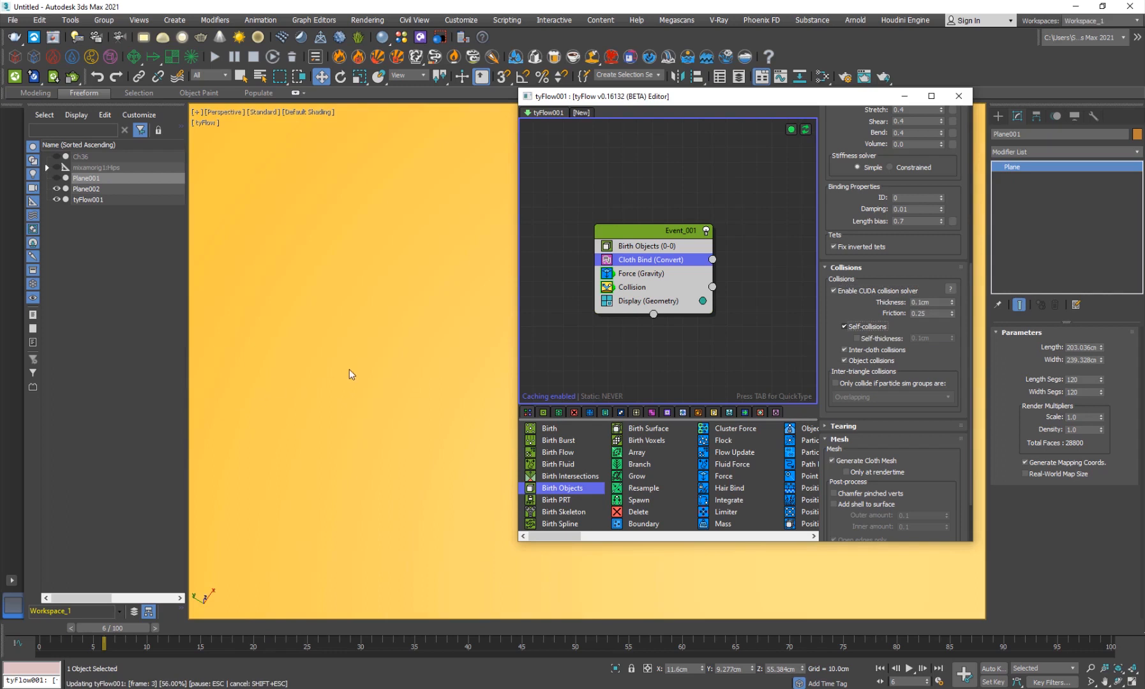
# - Advance the simulation, scrub to frame 17 and inspect how the cloth wraps the character
pyautogui.scroll(-6, 326, 328)
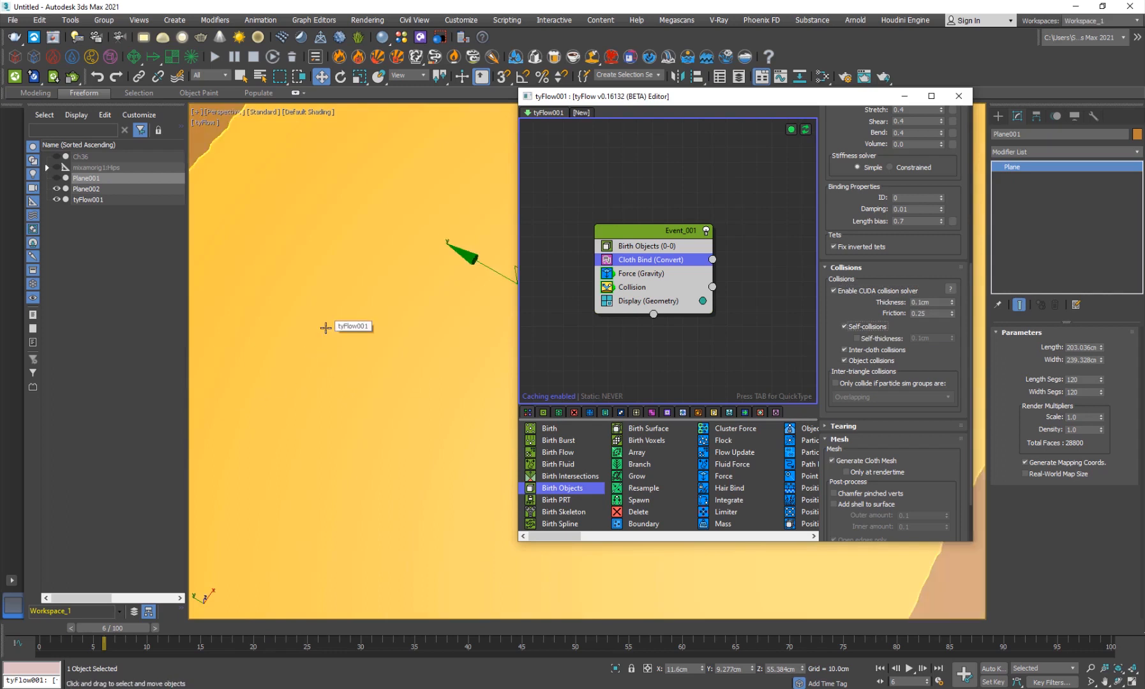
pyautogui.keyDown('alt'); pyautogui.moveTo(332, 400); pyautogui.dragTo(306, 379, button='middle'); pyautogui.keyUp('alt')
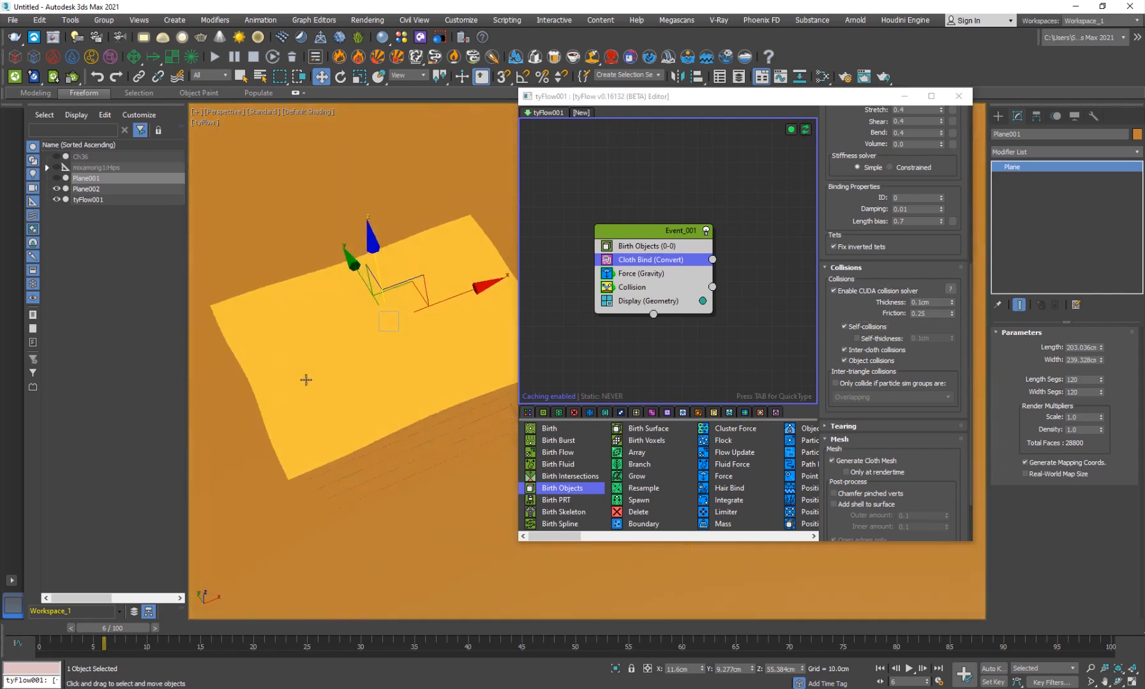
pyautogui.click(524, 627)
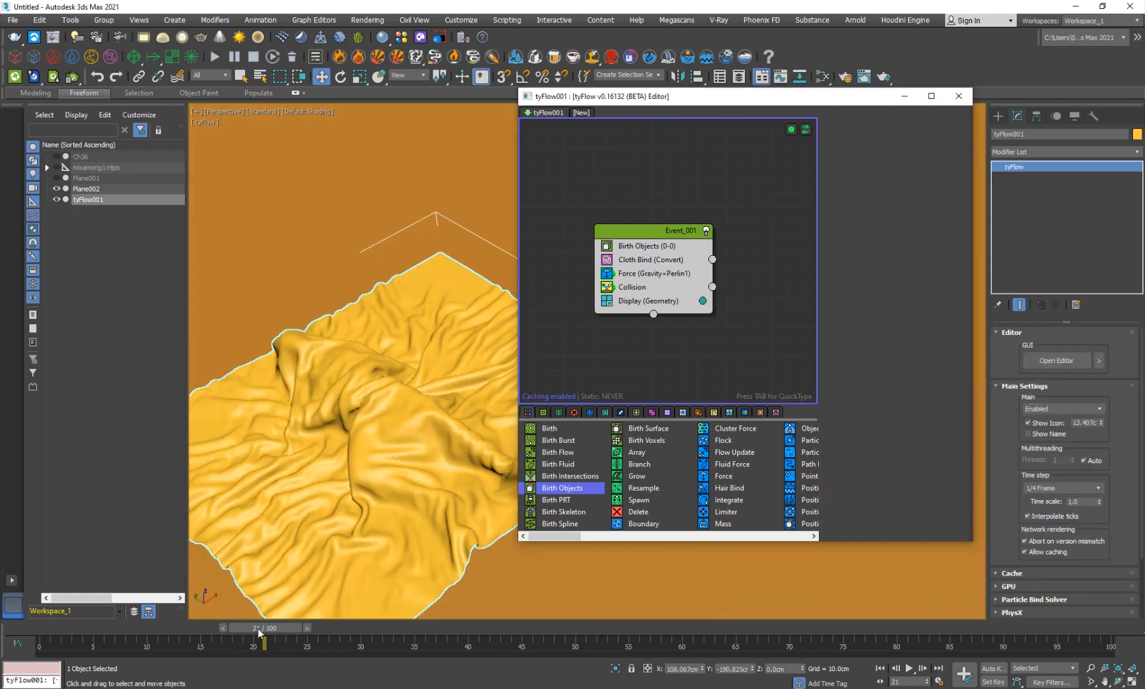
pyautogui.moveTo(256, 629); pyautogui.dragTo(230, 633)
pyautogui.press('w')
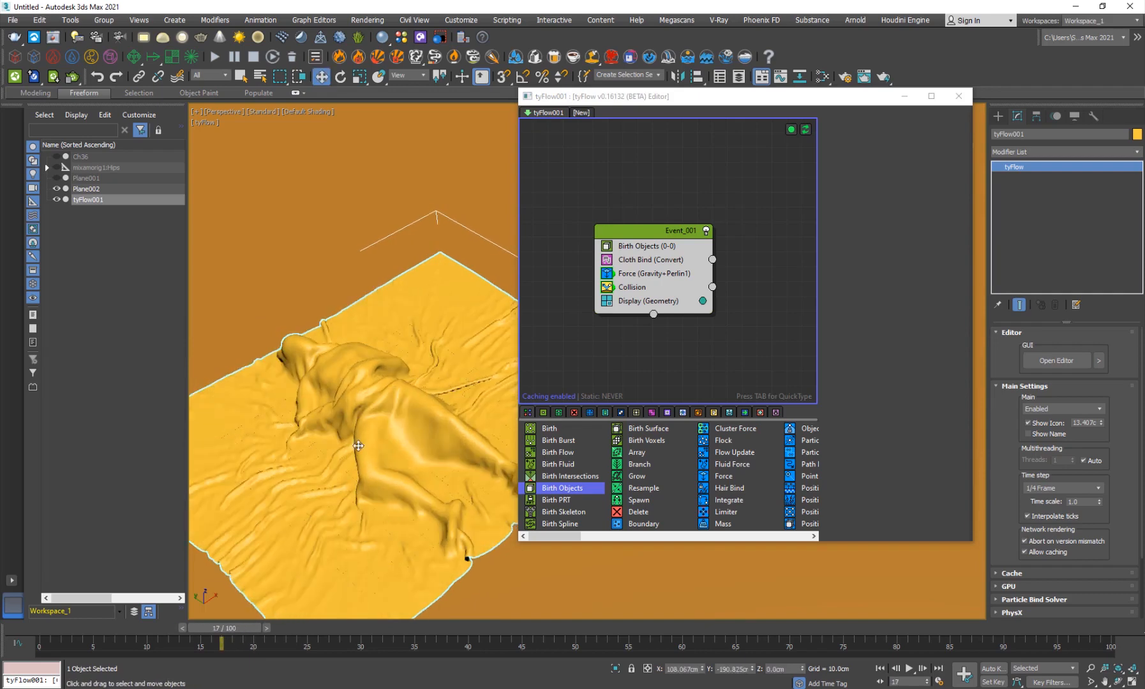
pyautogui.scroll(3, 359, 445)
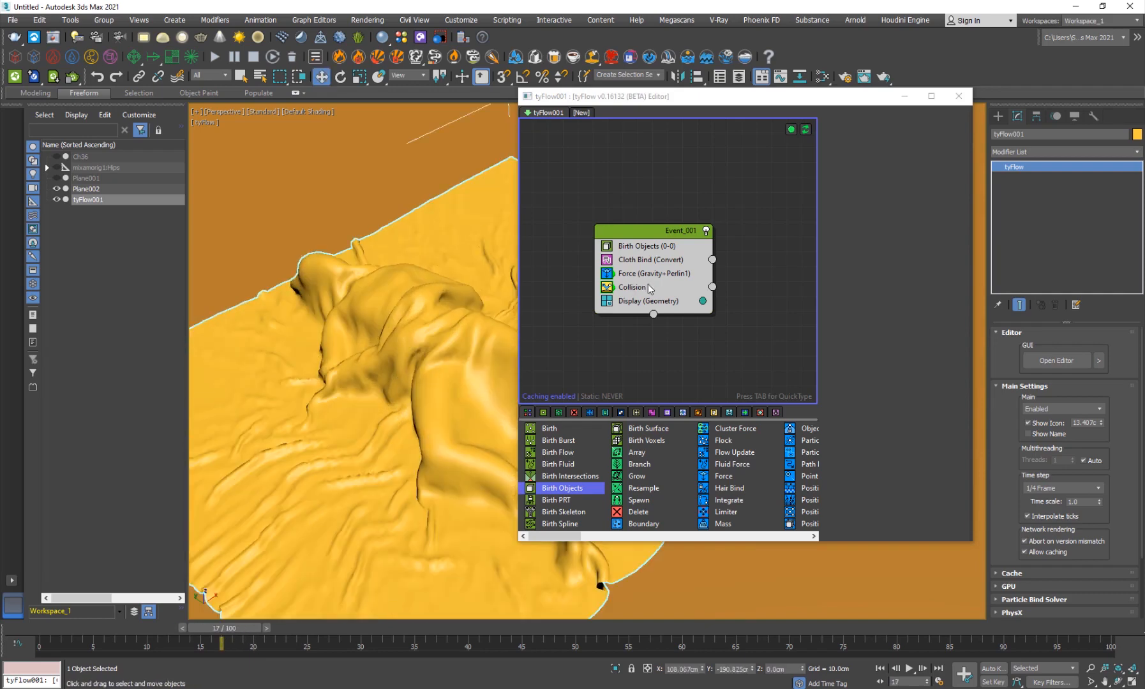
# - Review the Force operator's built-in Perlin noise strength and advance the simulation to frame 18
pyautogui.click(650, 274)
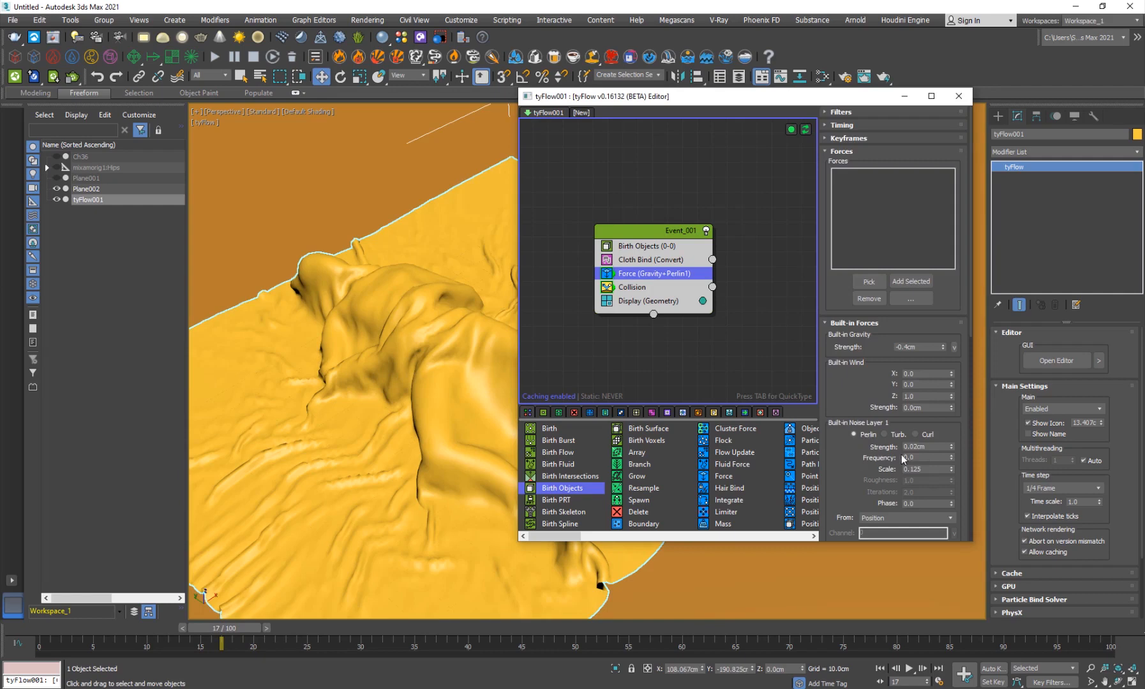
pyautogui.click(917, 449)
pyautogui.moveTo(229, 629)
pyautogui.mouseDown()
pyautogui.moveTo(214, 629)
pyautogui.moveTo(251, 632)
pyautogui.mouseUp()
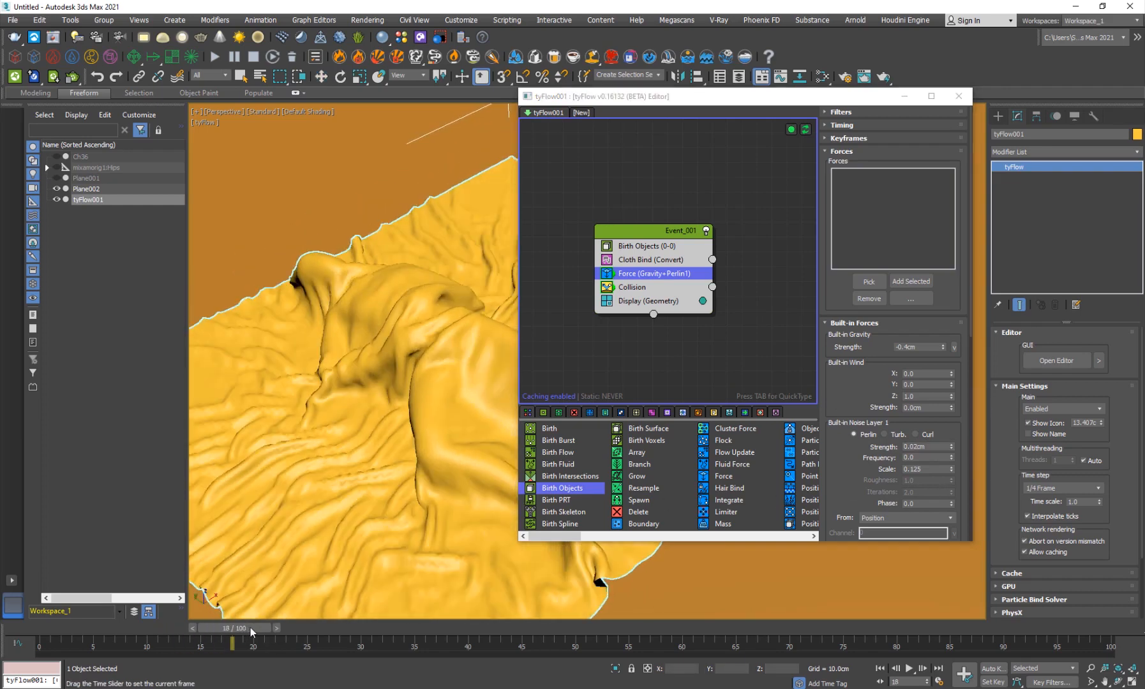
pyautogui.press('w')
# - Review the Cloth Bind operator's length bias and advance the simulation to frame 23
pyautogui.click(655, 260)
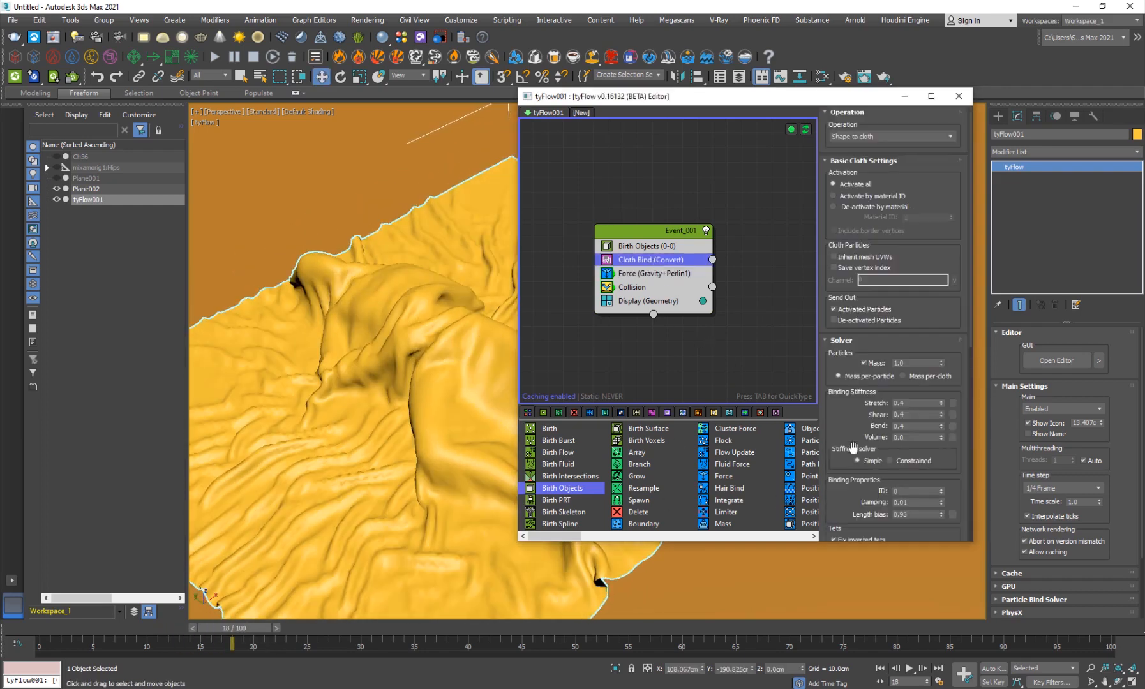
pyautogui.scroll(-5, 906, 402)
pyautogui.doubleClick(914, 402)
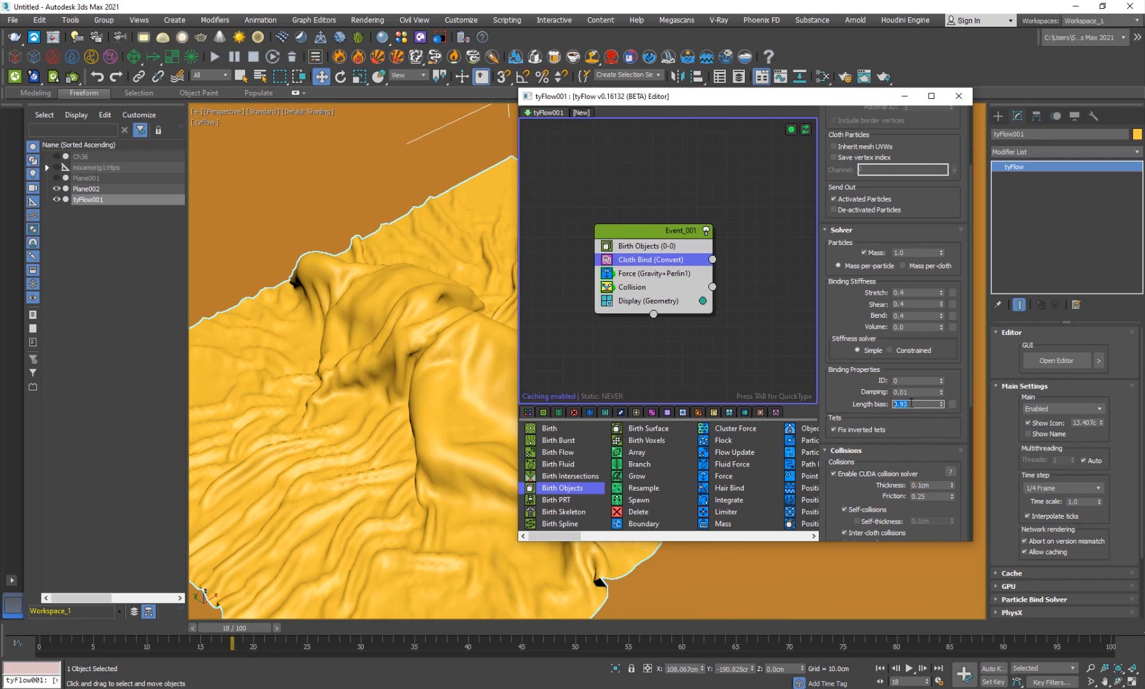
pyautogui.moveTo(237, 629); pyautogui.dragTo(298, 628)
pyautogui.press('w')
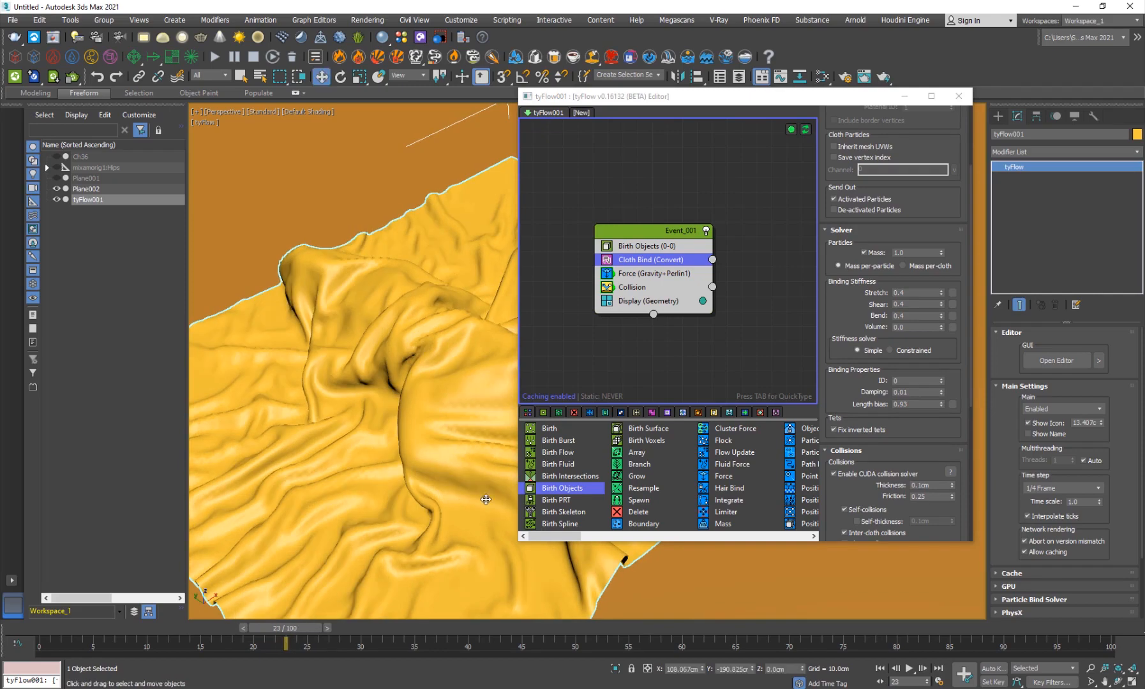
# - Examine the cloth's mesh density and wrinkles at frame 23, with and without edged faces
pyautogui.press('F4')
pyautogui.scroll(2, 409, 322)
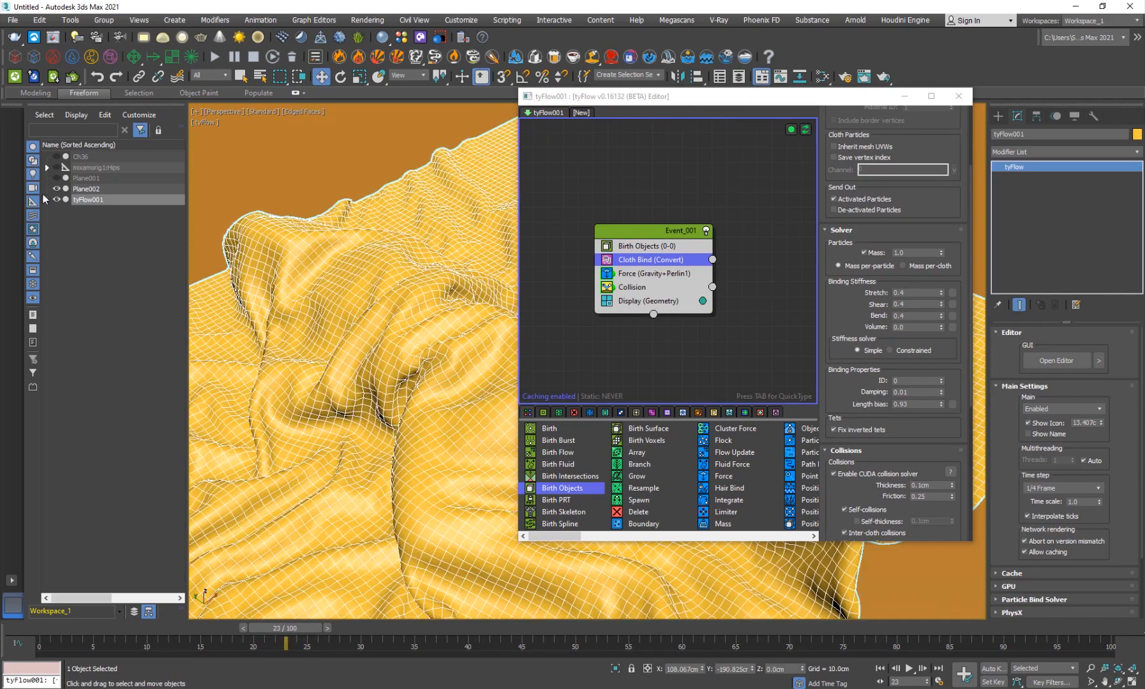
pyautogui.scroll(-5, 317, 368)
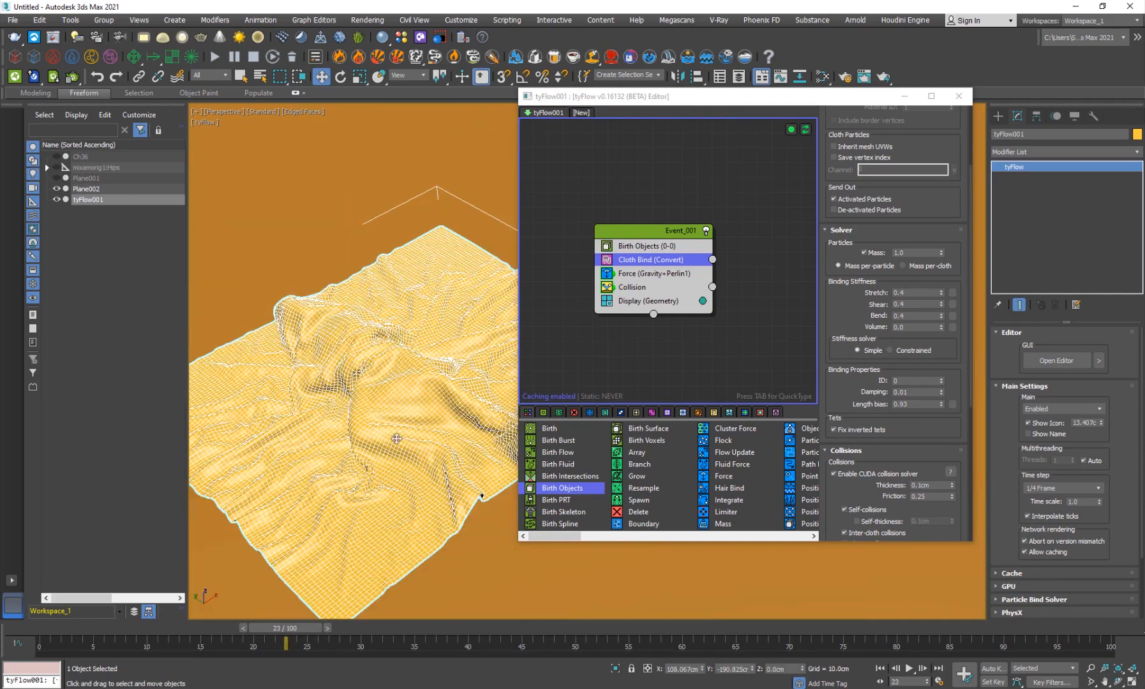
pyautogui.keyDown('alt'); pyautogui.moveTo(382, 442); pyautogui.dragTo(348, 465, button='middle'); pyautogui.keyUp('alt')
pyautogui.scroll(2, 380, 380)
pyautogui.press('F4')
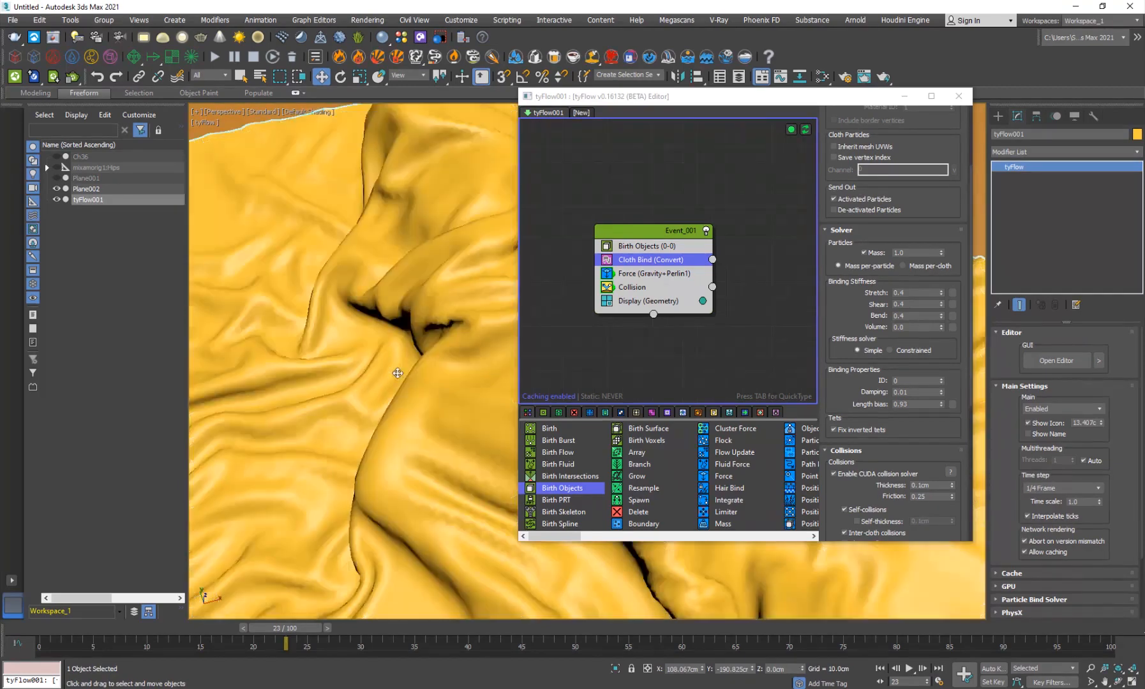
pyautogui.scroll(-4, 397, 374)
pyautogui.scroll(3, 414, 384)
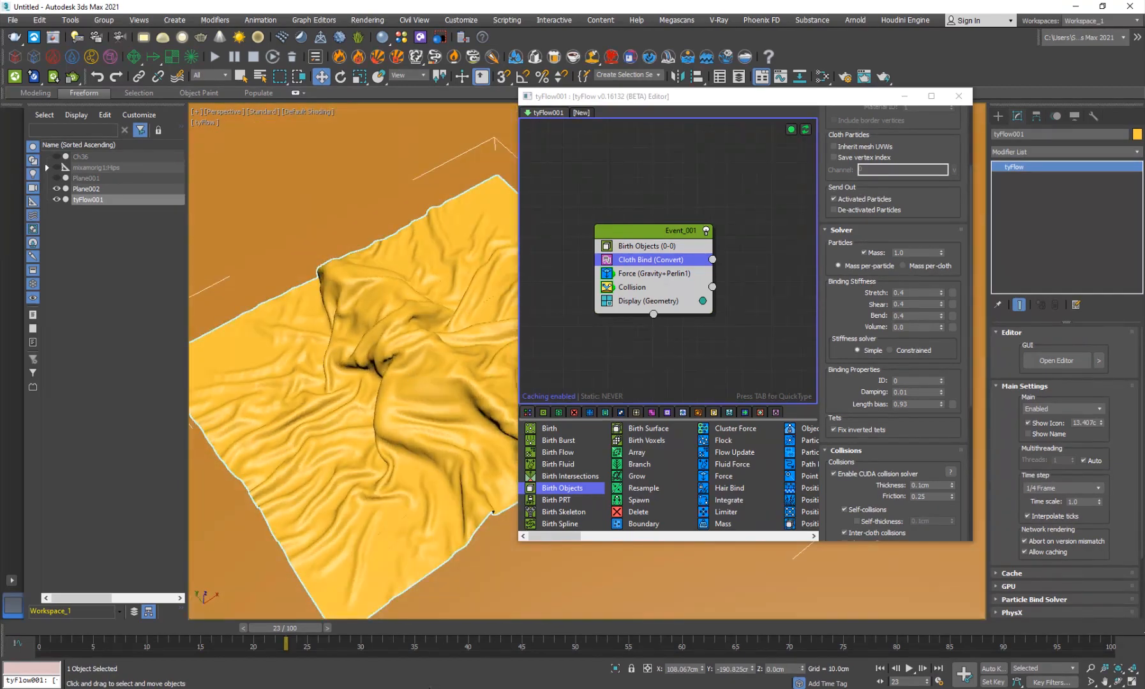
# - Switch to the Character_Laying_Cloth.max scene, minimize its tyFlow editor and check Plane001's parameters
pyautogui.click(383, 654)
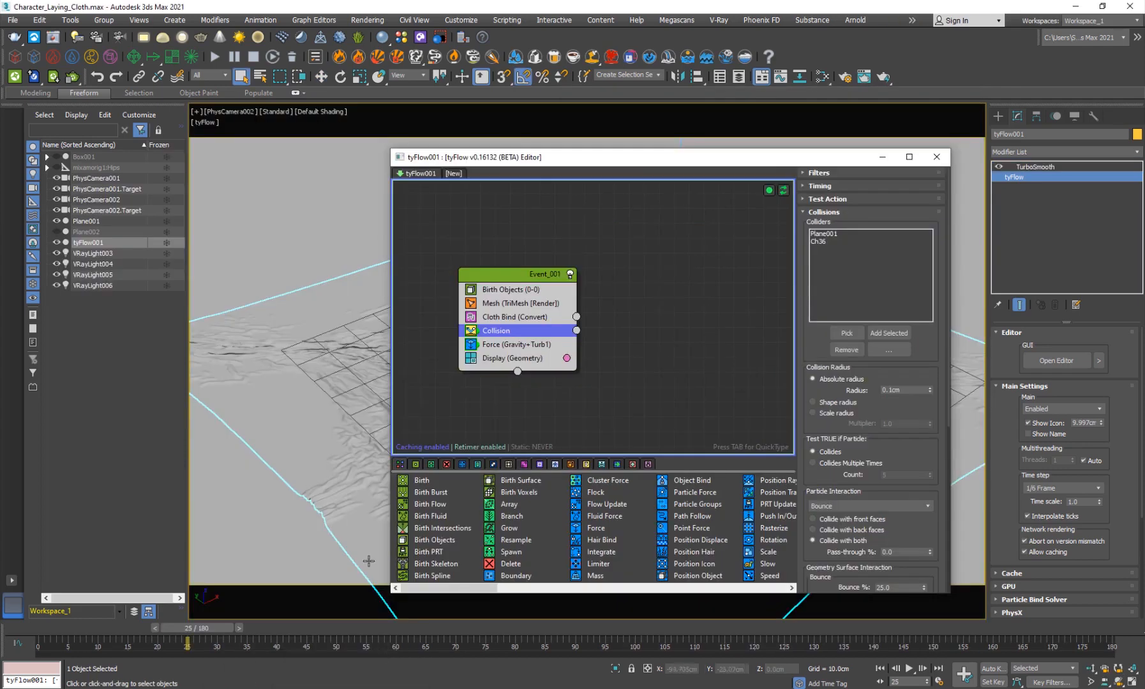
pyautogui.click(883, 157)
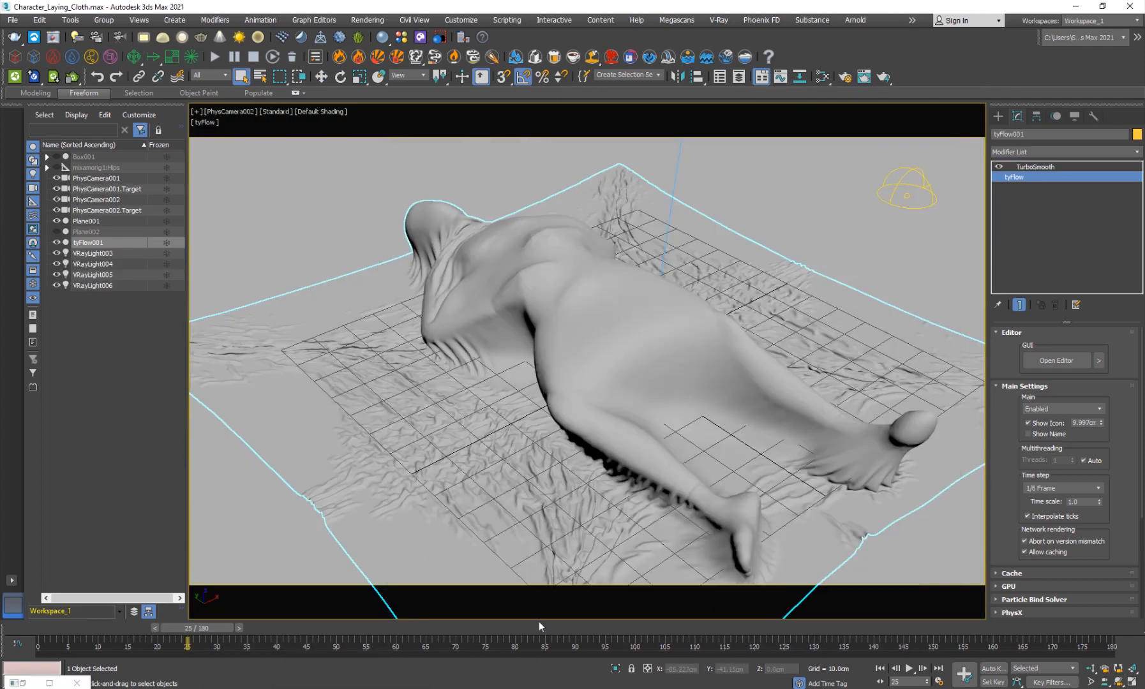
pyautogui.click(98, 222)
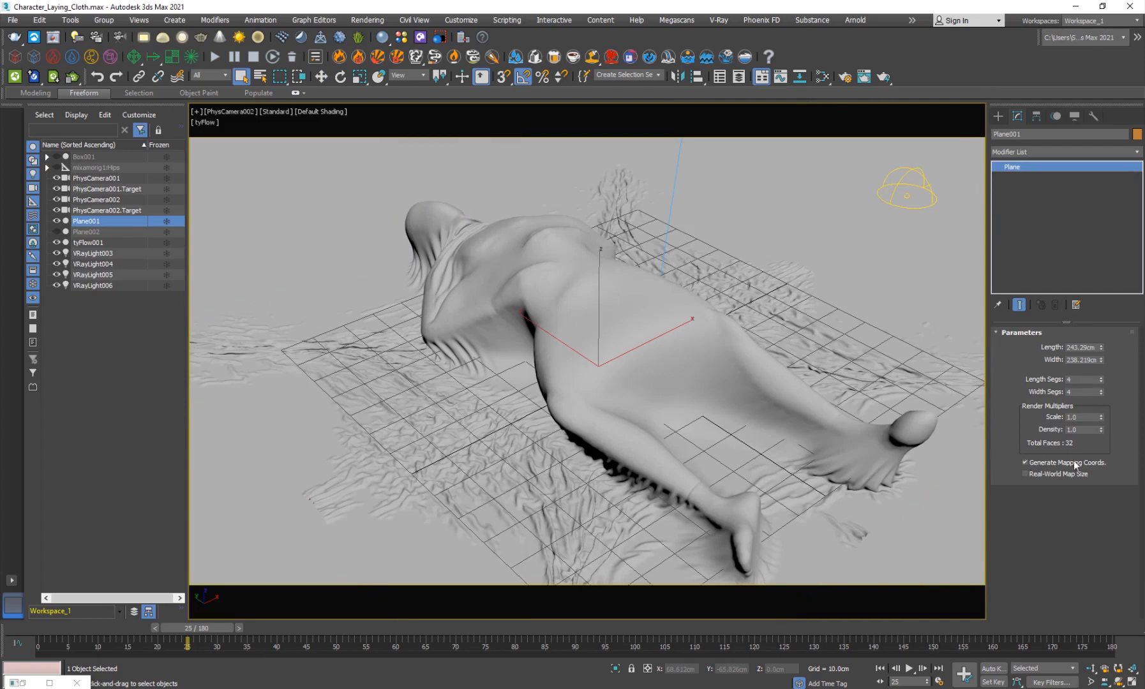
pyautogui.press('Down')
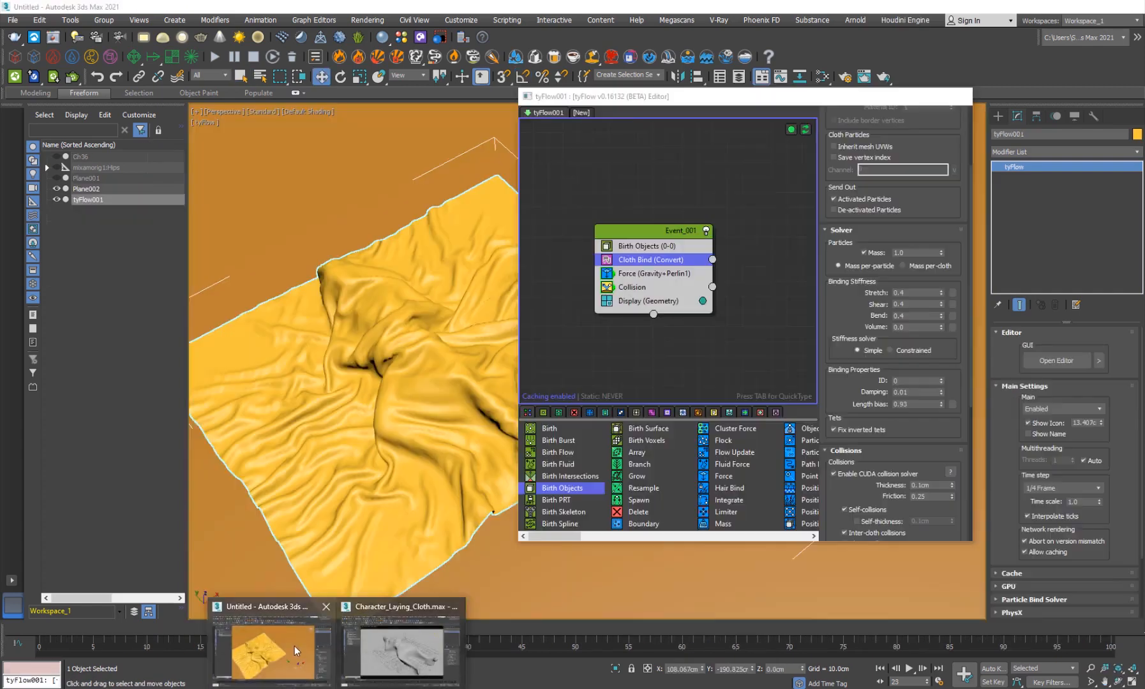
# - Switch to the Untitled scene and inspect the tyFlow cloth's wrinkles and mesh up close with edged faces on
pyautogui.click(295, 650)
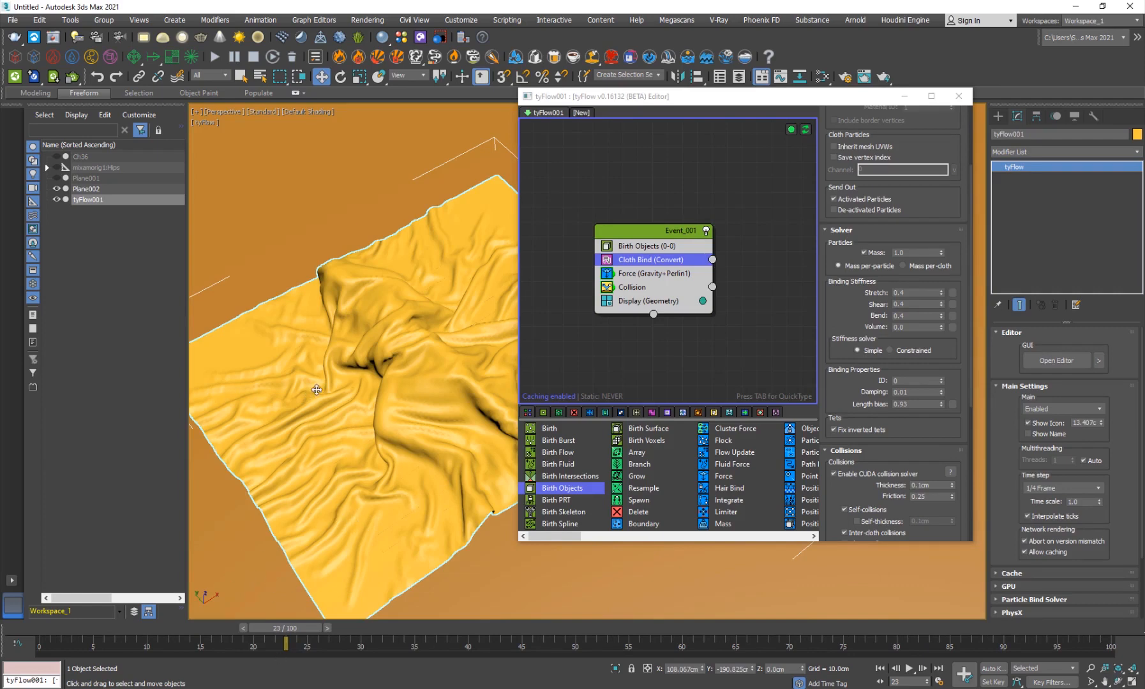
pyautogui.scroll(5, 372, 377)
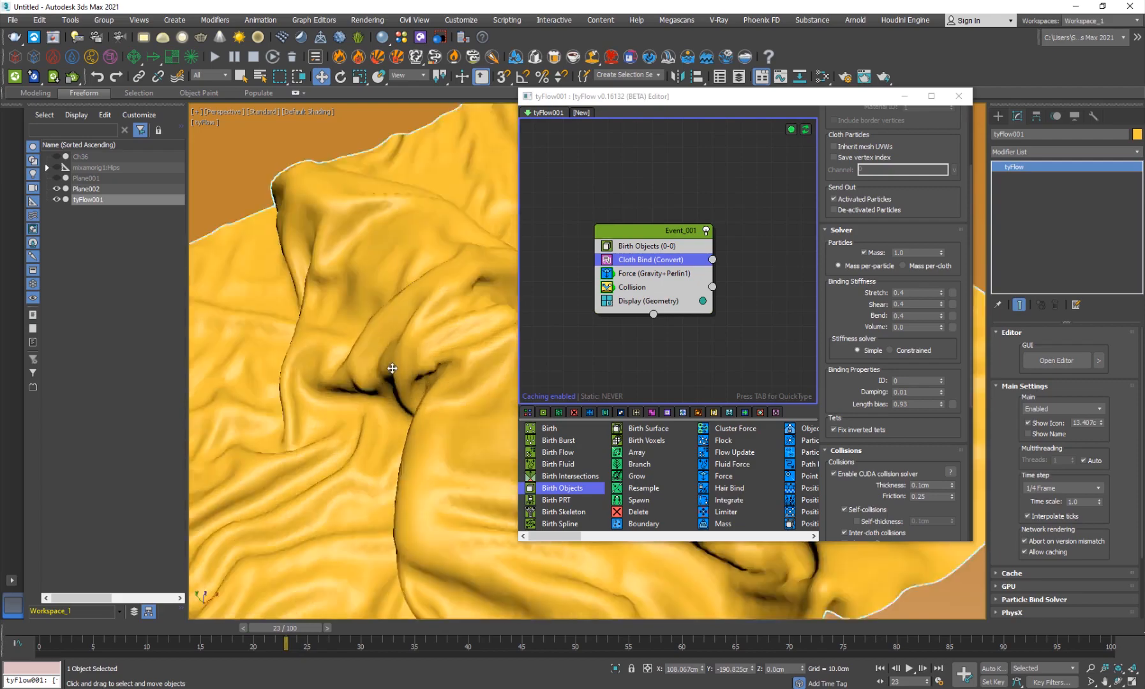
pyautogui.scroll(2, 392, 368)
pyautogui.press('F4')
pyautogui.press('F4')
pyautogui.press('F4')
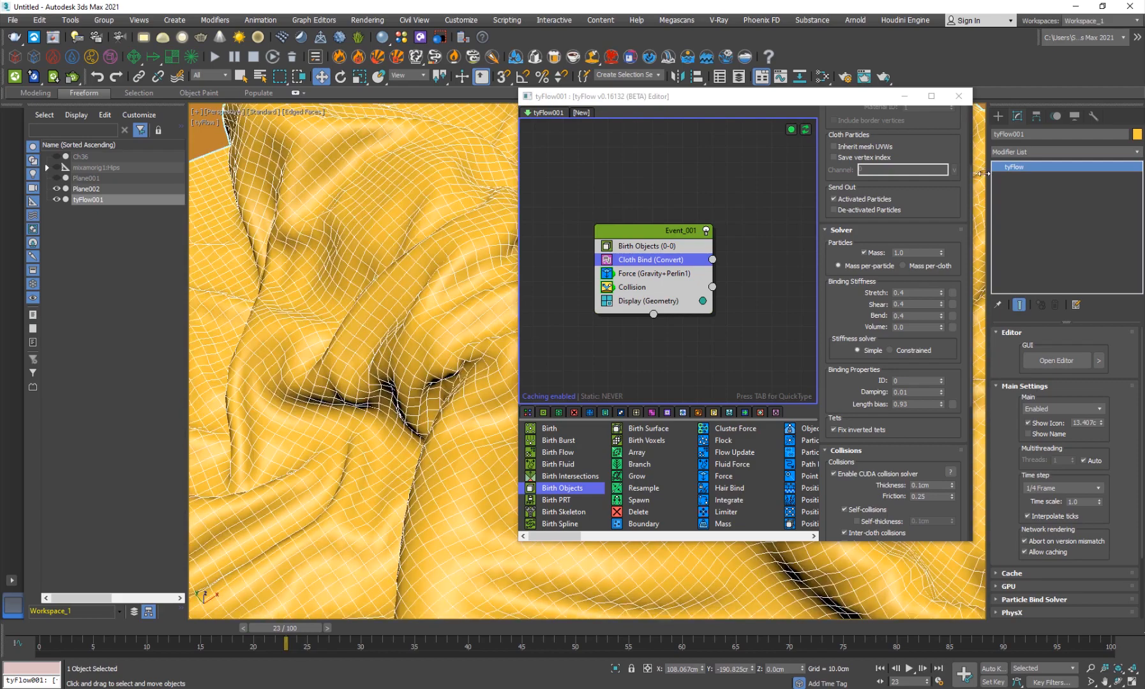
# - Add a TurboSmooth modifier to tyFlow001, adjust its iterations, and view the cloth without edged faces
pyautogui.click(1014, 155)
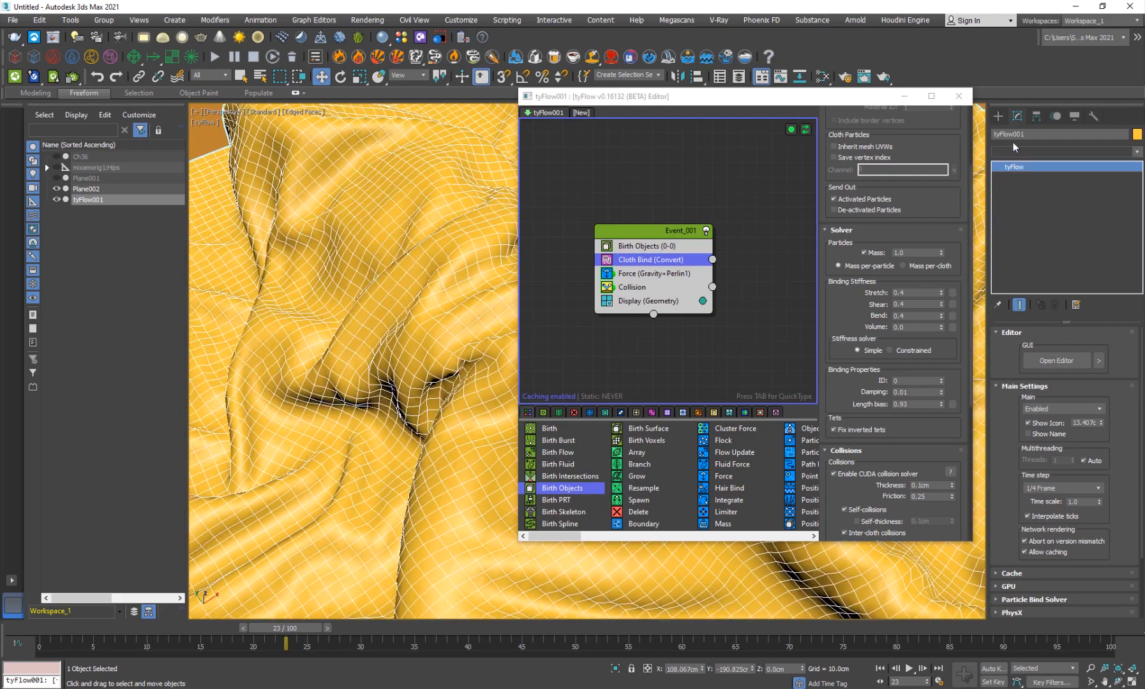
pyautogui.press('t')
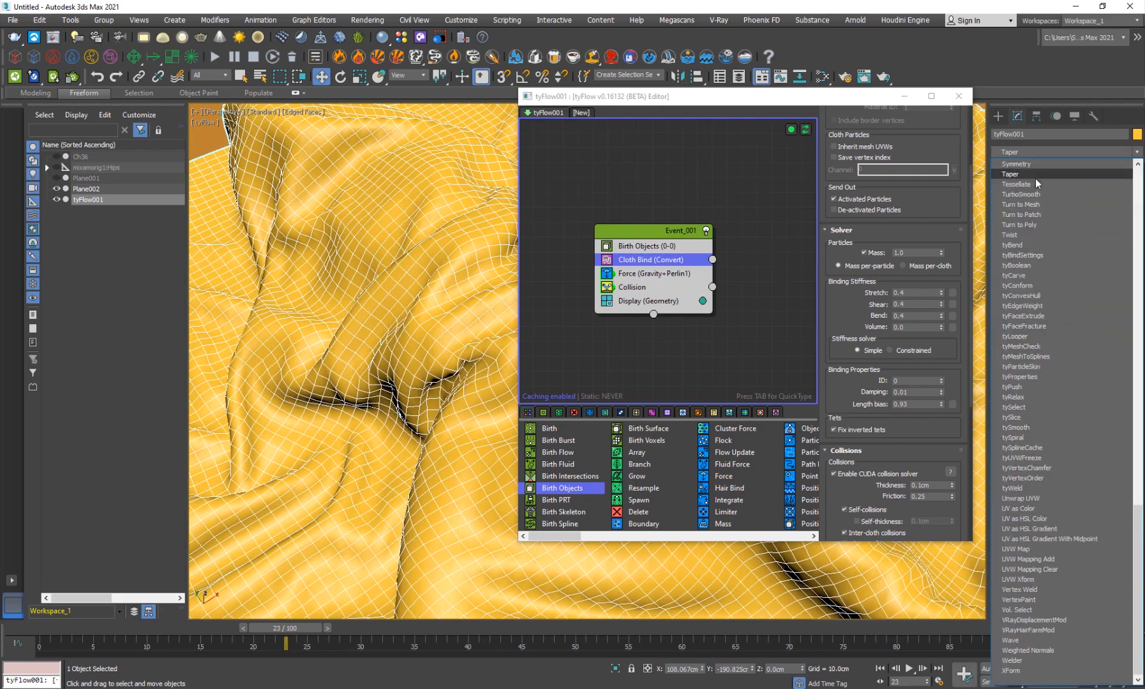
pyautogui.click(1037, 193)
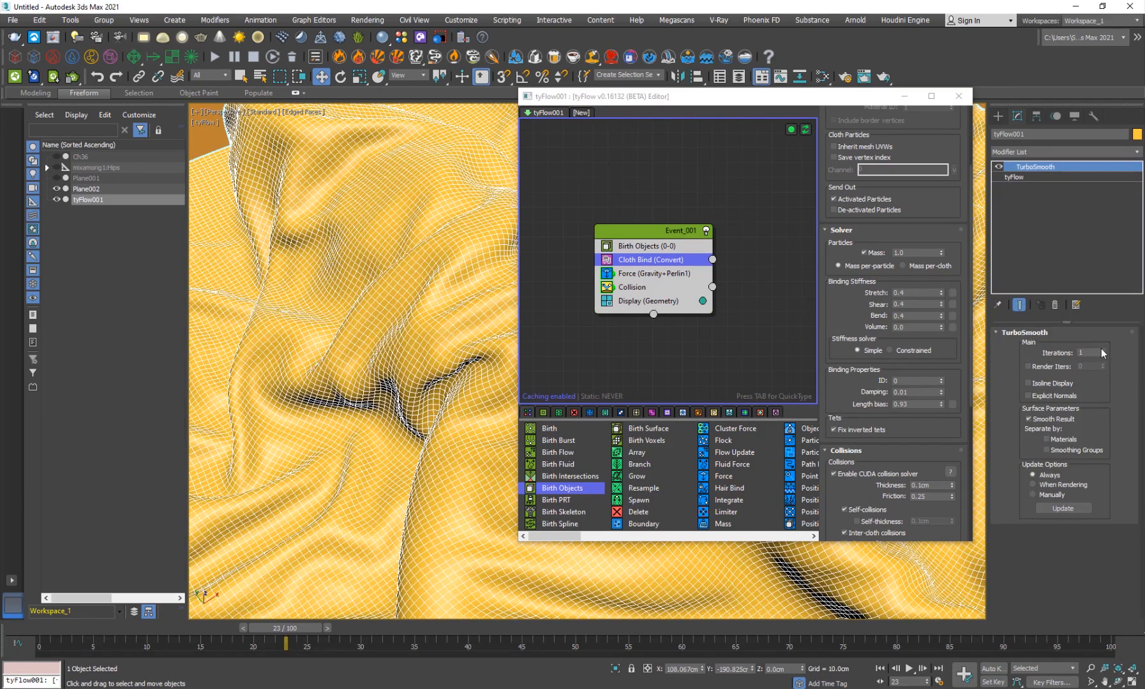
pyautogui.click(1102, 351)
pyautogui.scroll(-3, 490, 380)
pyautogui.click(319, 229)
pyautogui.press('F4')
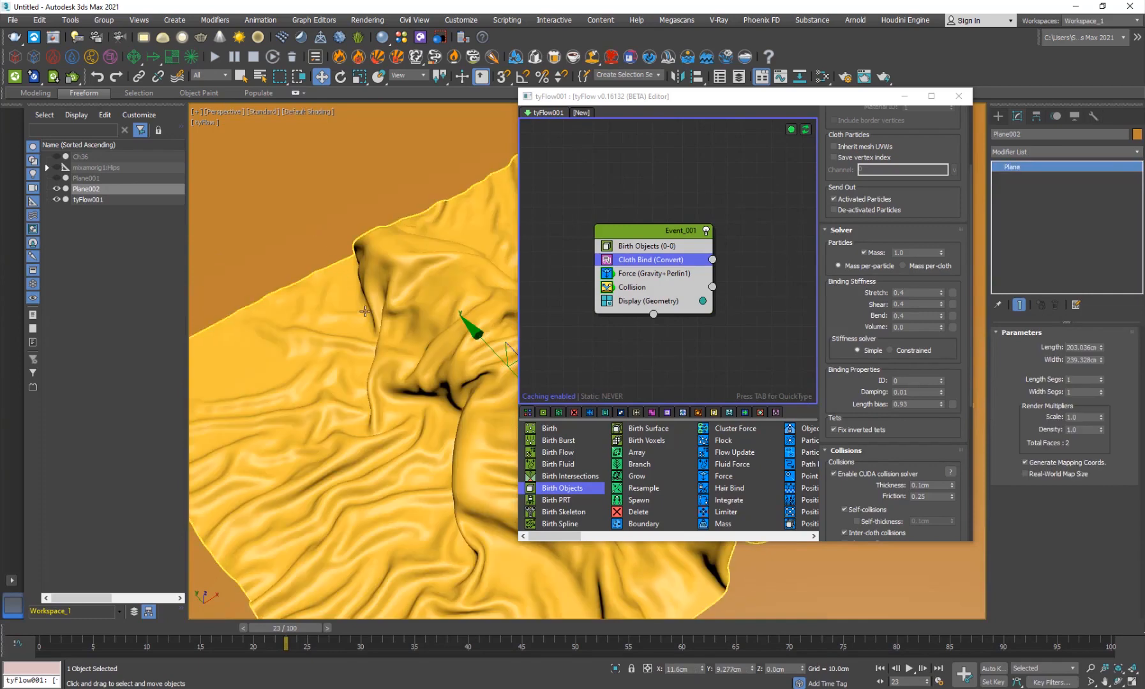
# - Look over the smoothed cloth, then switch to After Effects and scrub the render 2 composition to 0:00:02:04
pyautogui.scroll(-4, 434, 343)
pyautogui.keyDown('alt'); pyautogui.moveTo(434, 343); pyautogui.dragTo(432, 430, button='middle'); pyautogui.keyUp('alt')
pyautogui.scroll(2, 386, 437)
pyautogui.click(87, 178)
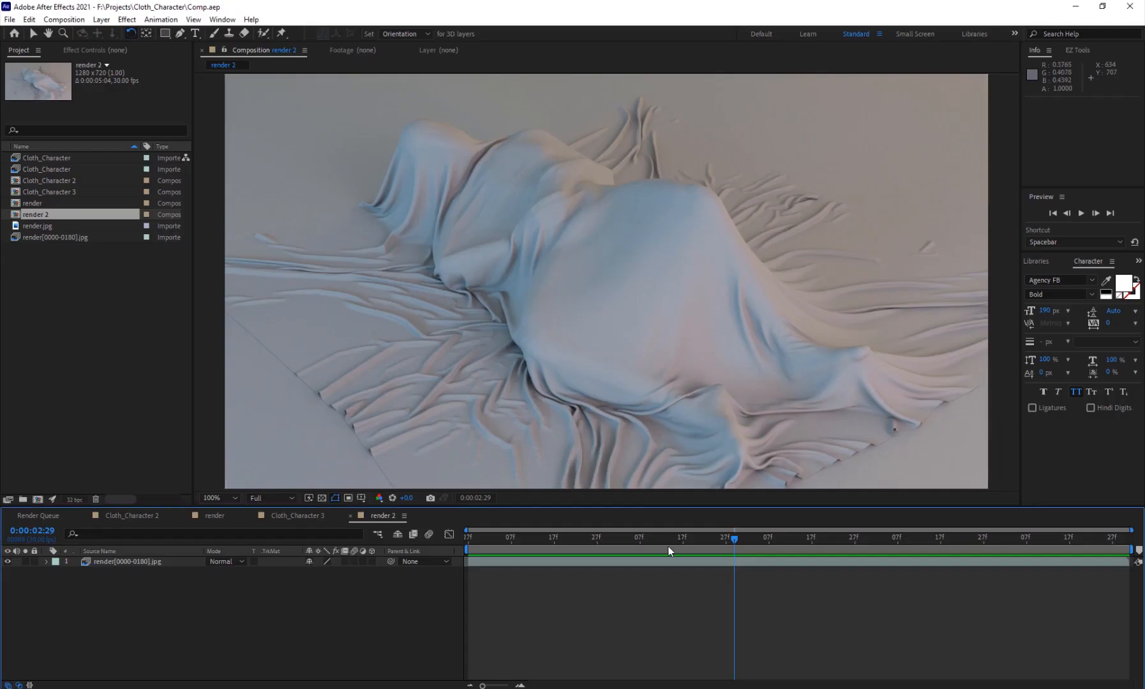
pyautogui.moveTo(668, 546); pyautogui.dragTo(628, 554)
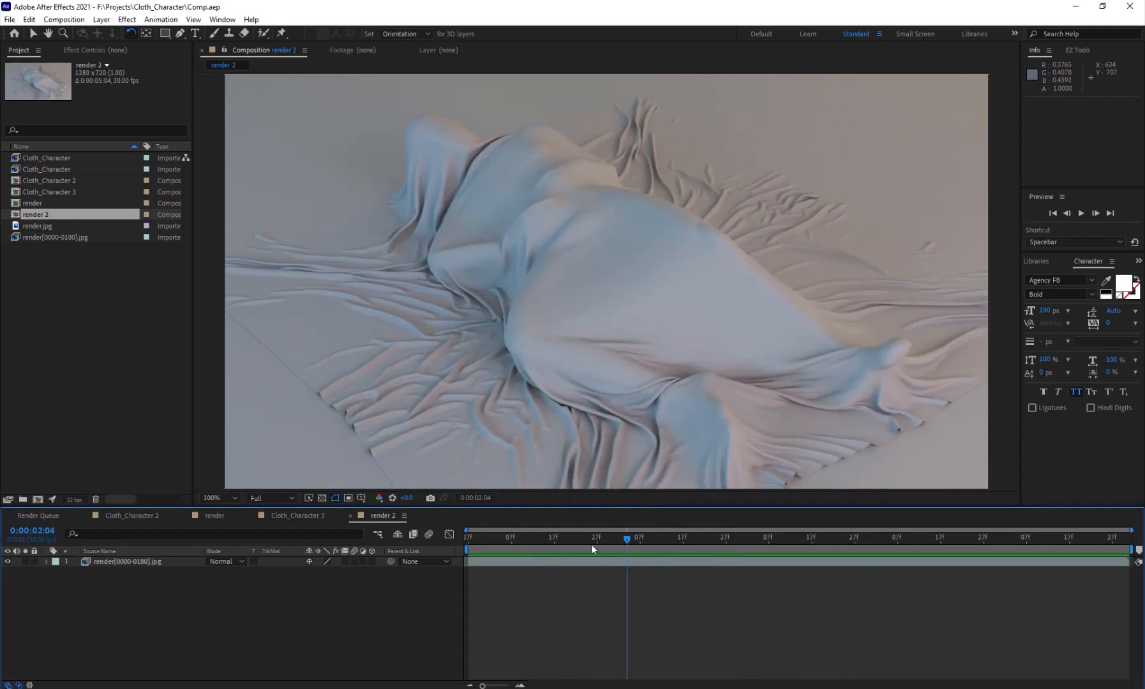
# - Switch to the Character_Laying_Cloth.max scene and review the tyFlow001 TurboSmooth and the VRayLight004 dome light's multiplier in perspective view
pyautogui.moveTo(341, 684)
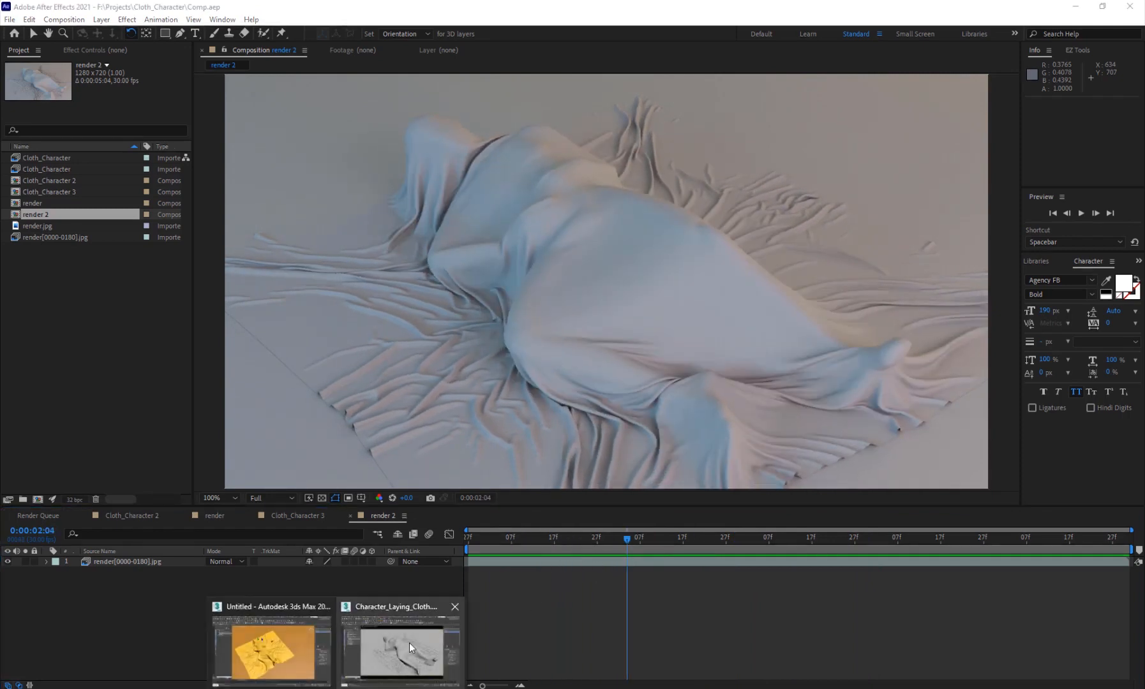
pyautogui.click(409, 642)
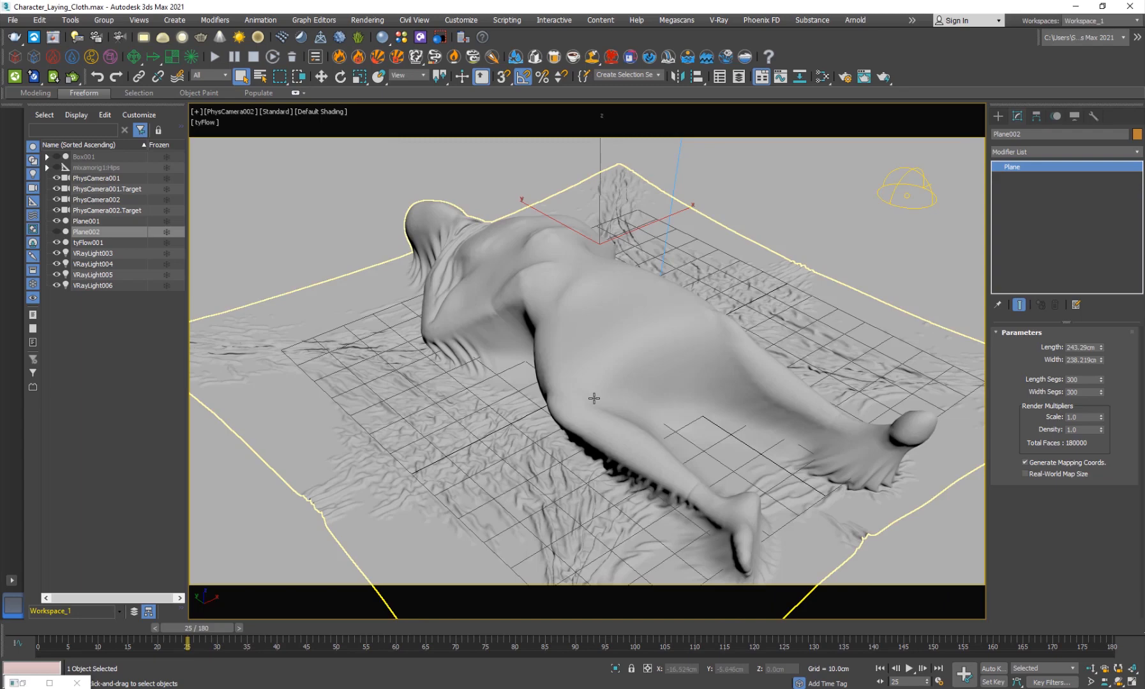
pyautogui.click(568, 374)
pyautogui.press('p')
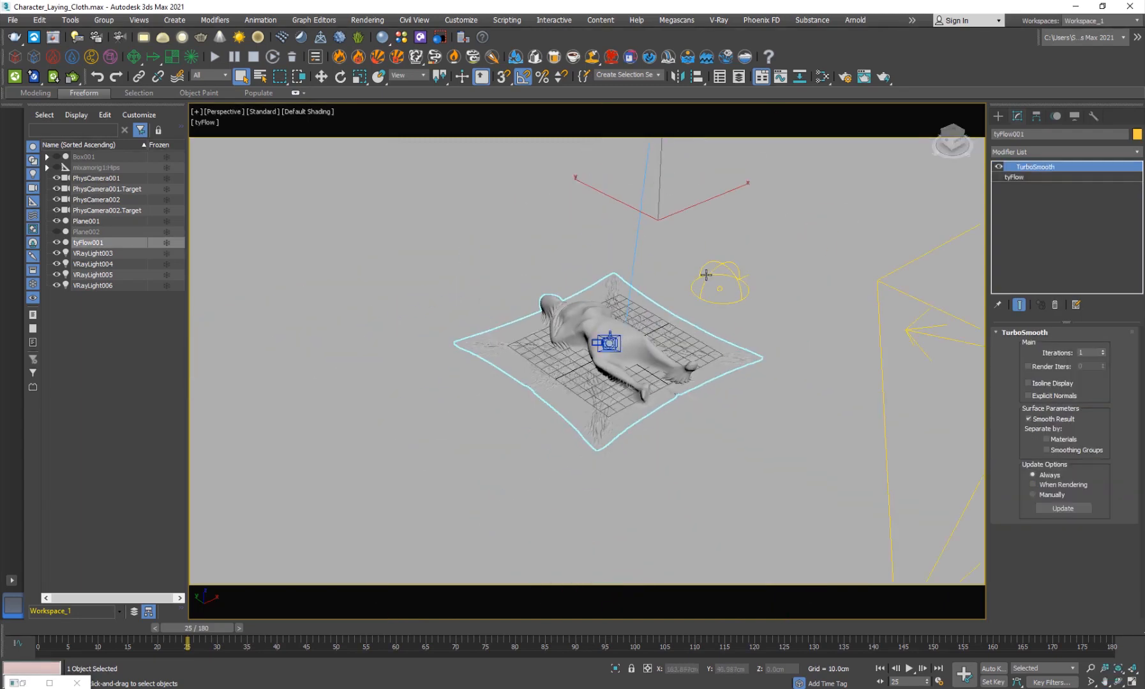
pyautogui.click(706, 275)
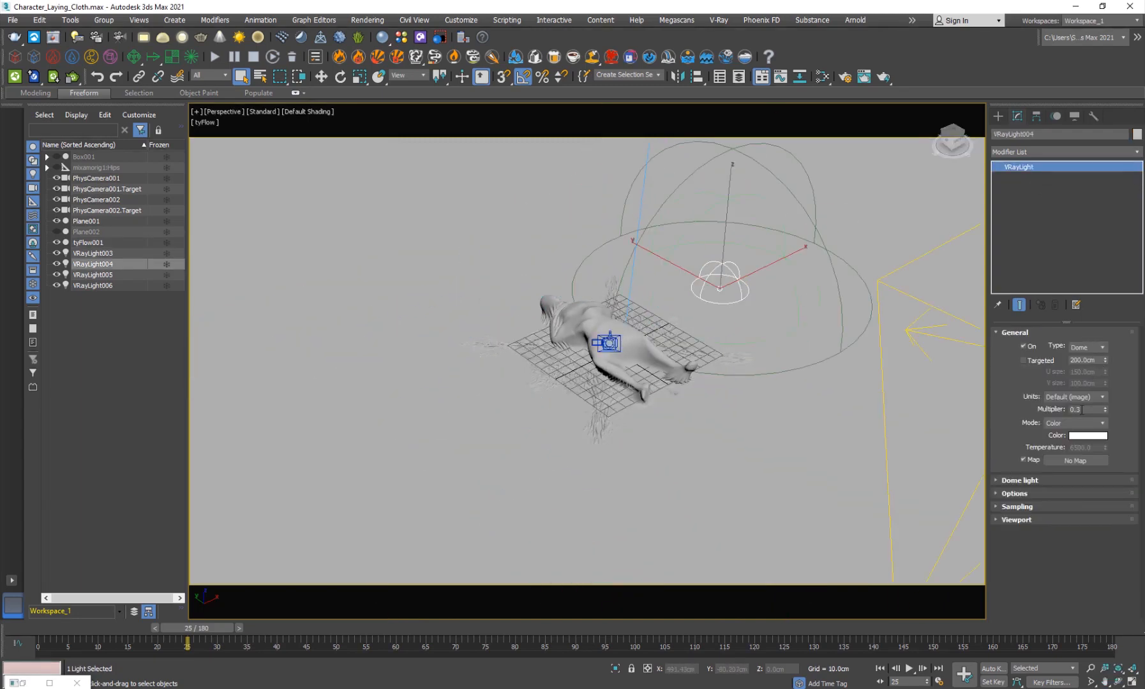
pyautogui.click(1090, 409)
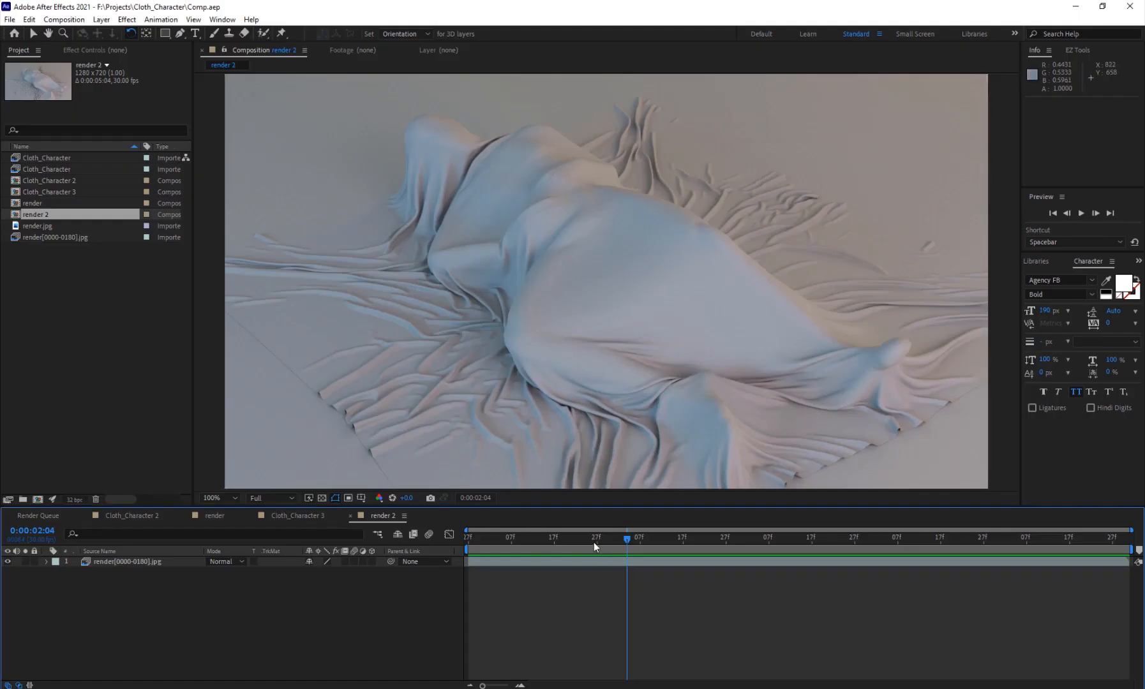
# - Check render 2 at 0:00:01:28 in After Effects, then review the plane lights VRayLight006, VRayLight003 and VRayLight005 in 3ds Max
pyautogui.moveTo(594, 542)
pyautogui.mouseDown()
pyautogui.moveTo(537, 541)
pyautogui.moveTo(601, 539)
pyautogui.mouseUp()
pyautogui.click(338, 687)
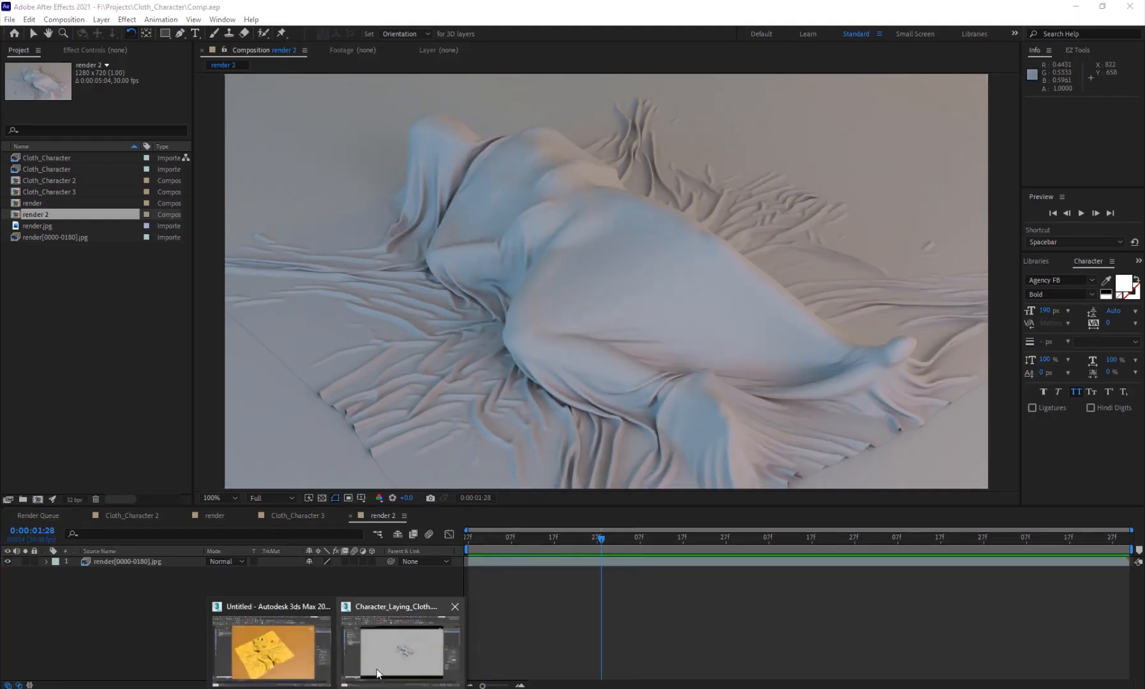
pyautogui.click(384, 652)
pyautogui.keyDown('alt'); pyautogui.moveTo(542, 422); pyautogui.dragTo(561, 383, button='middle'); pyautogui.keyUp('alt')
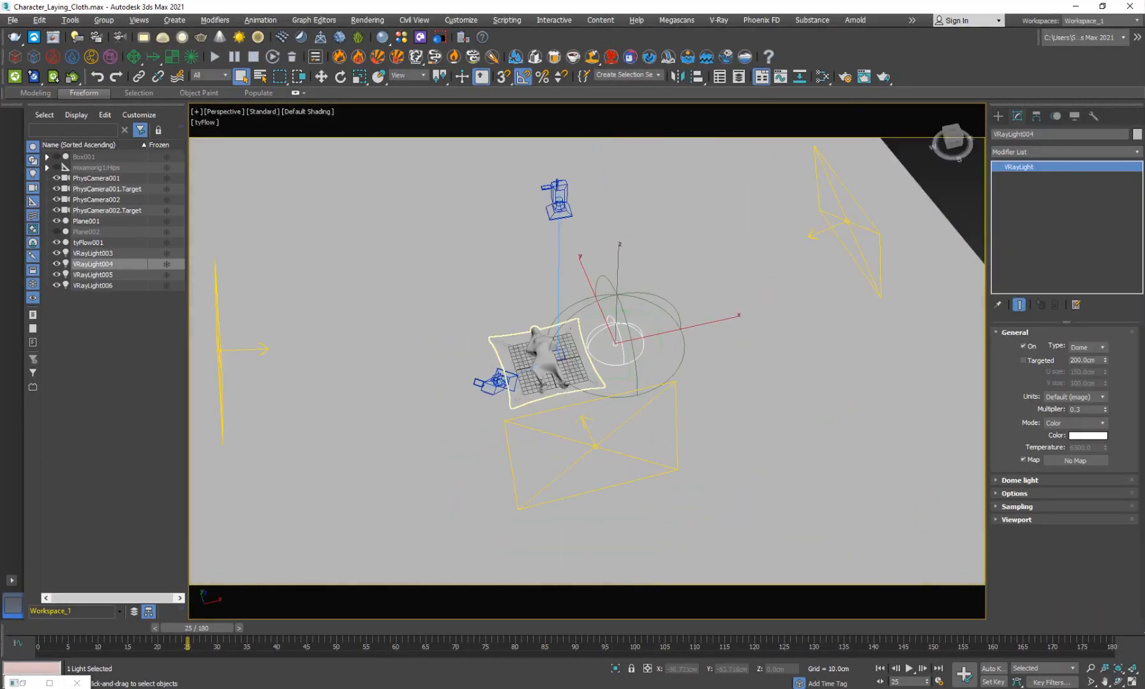
pyautogui.click(846, 221)
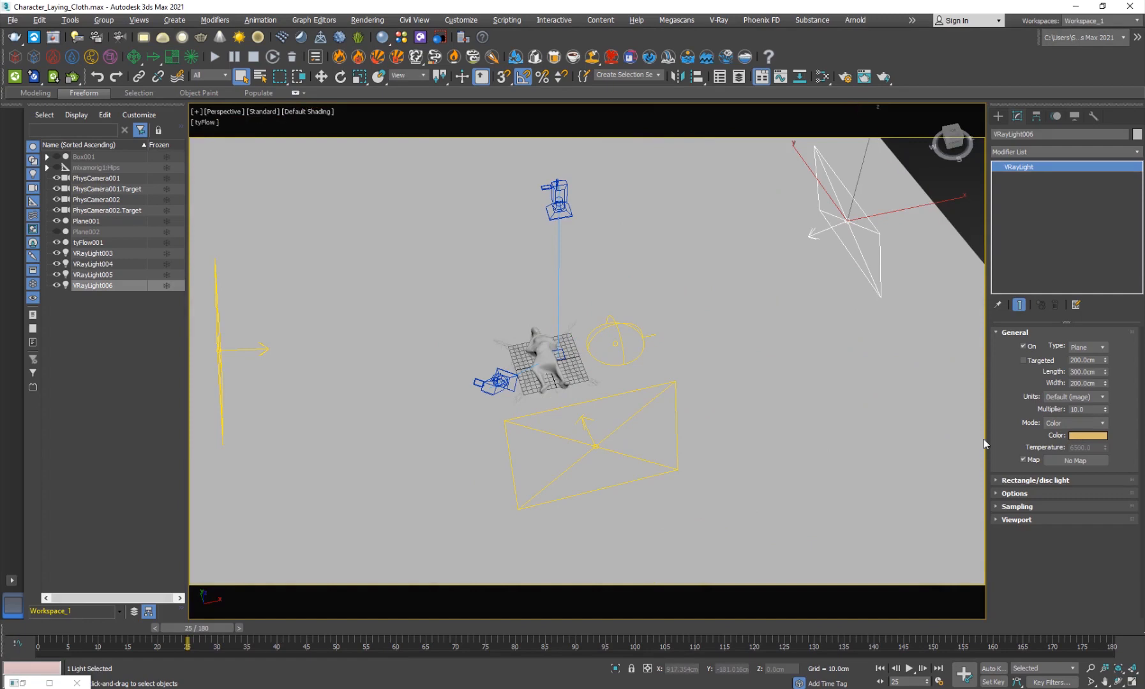
pyautogui.click(219, 350)
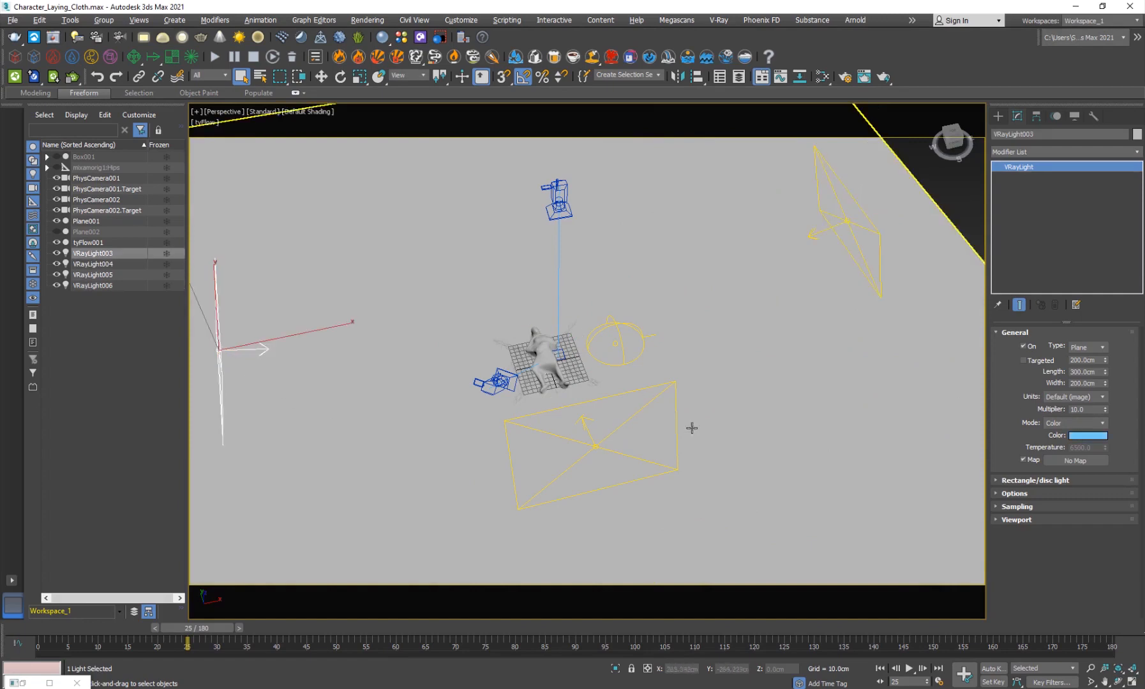
pyautogui.click(602, 449)
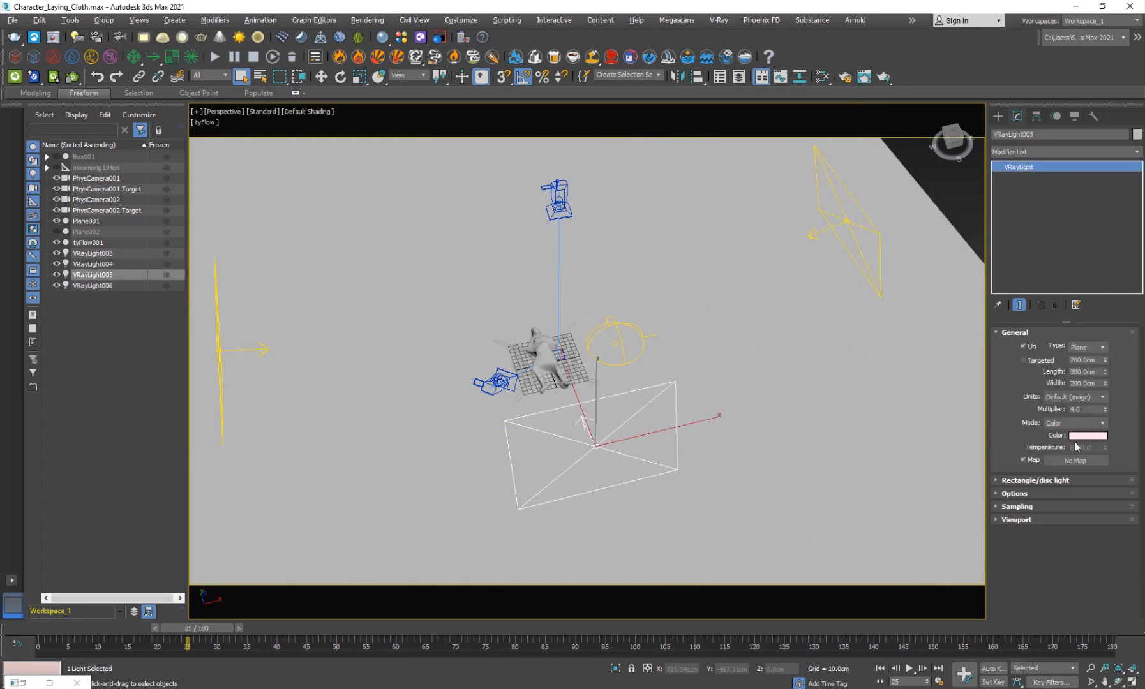
# - View the draped character through PhysCamera001 and PhysCamera002, finishing on PhysCamera002
pyautogui.keyDown('alt'); pyautogui.moveTo(461, 448); pyautogui.dragTo(347, 186, button='middle'); pyautogui.keyUp('alt')
pyautogui.scroll(9, 515, 396)
pyautogui.scroll(-5, 467, 279)
pyautogui.press('c')
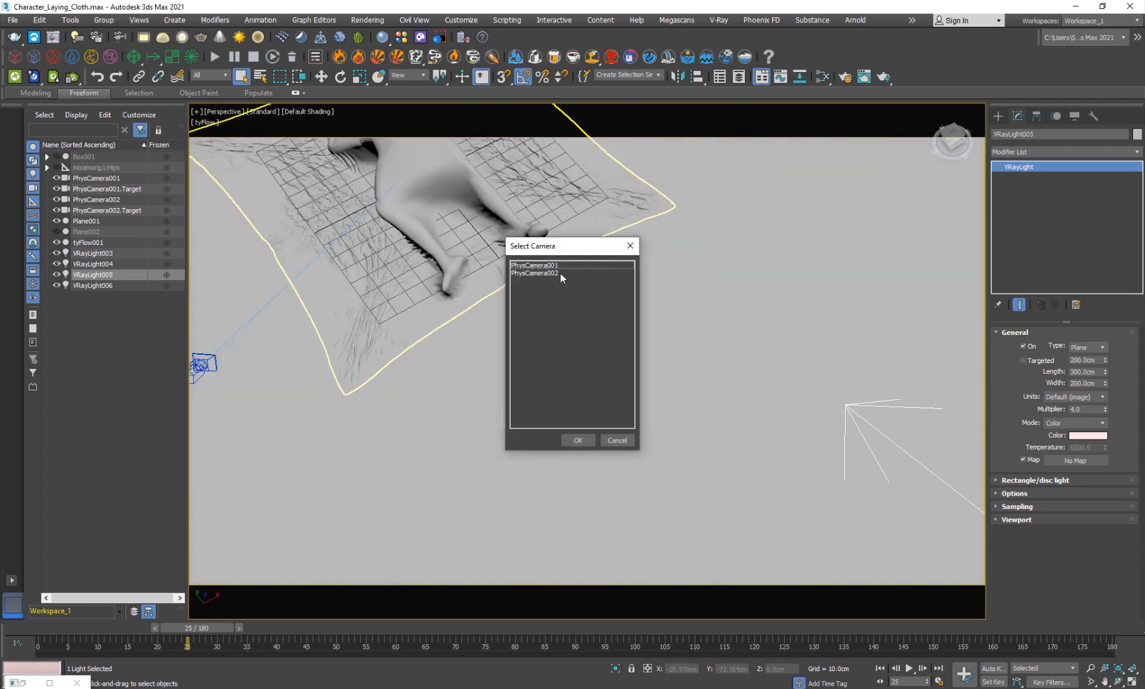
pyautogui.doubleClick(559, 273)
pyautogui.press('c')
pyautogui.doubleClick(543, 263)
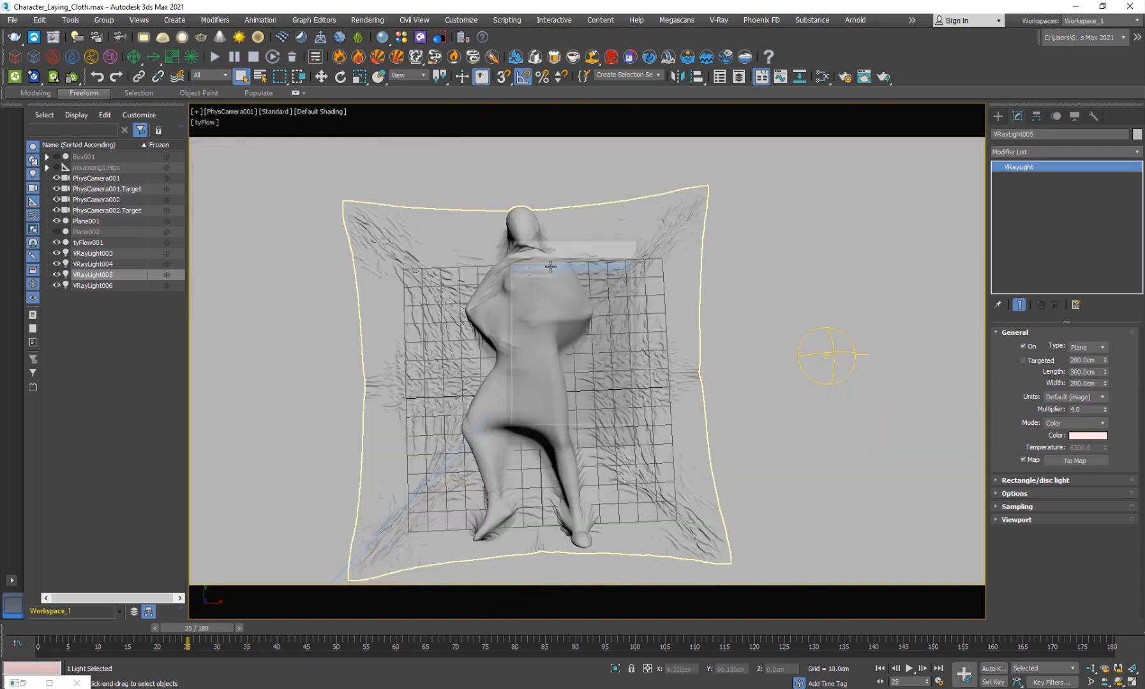
pyautogui.press('c')
pyautogui.doubleClick(553, 273)
pyautogui.press('w')
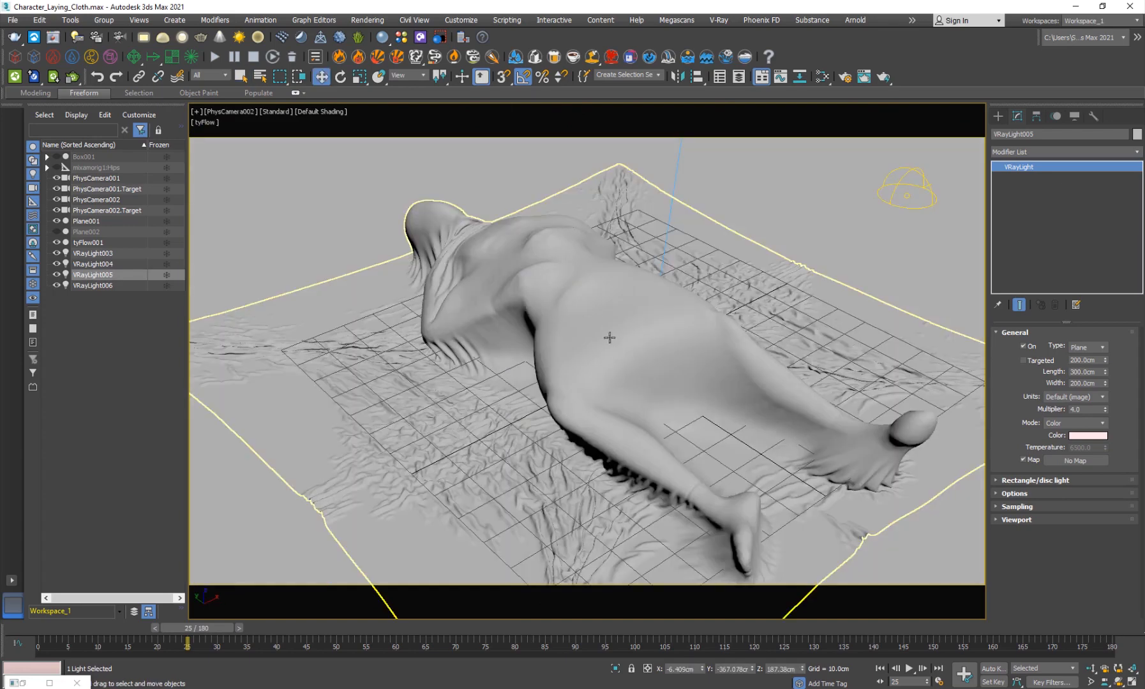
# - Open the V-Ray Render Setup, then switch to After Effects and scrub the render 2 composition to 0:00:02:06
pyautogui.click(368, 20)
pyautogui.click(402, 81)
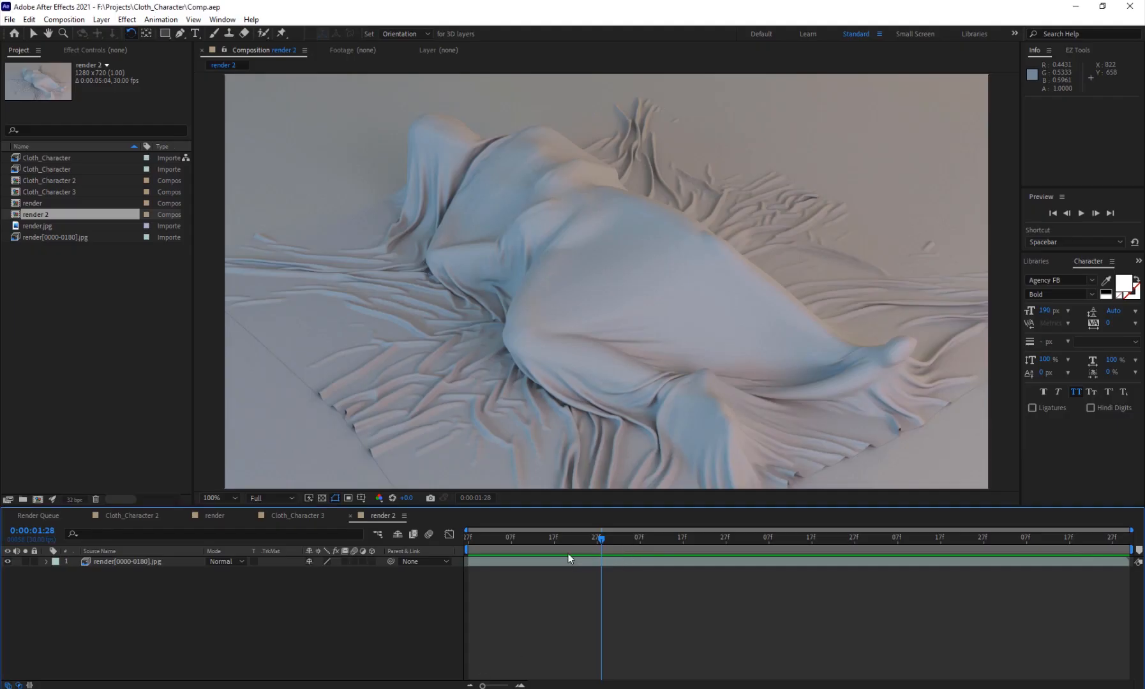
pyautogui.click(507, 538)
pyautogui.moveTo(492, 538); pyautogui.dragTo(636, 537)
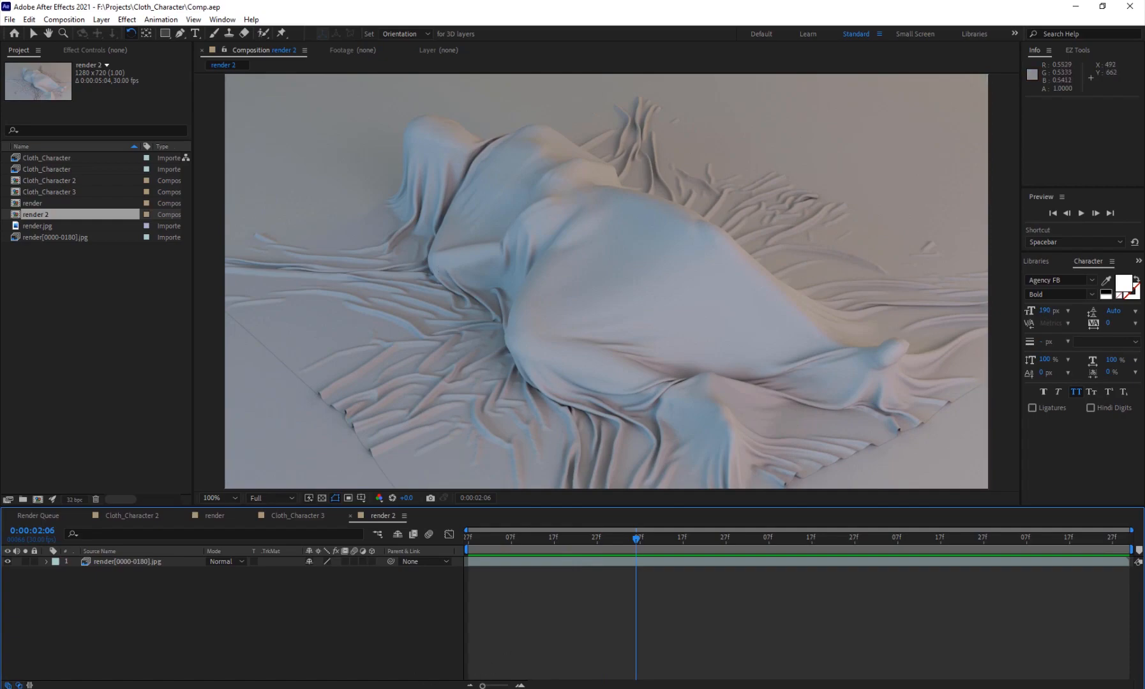
# - Return to 3ds Max, review the Render Setup's global illumination, irradiance map and common parameters, and close it
pyautogui.click(401, 638)
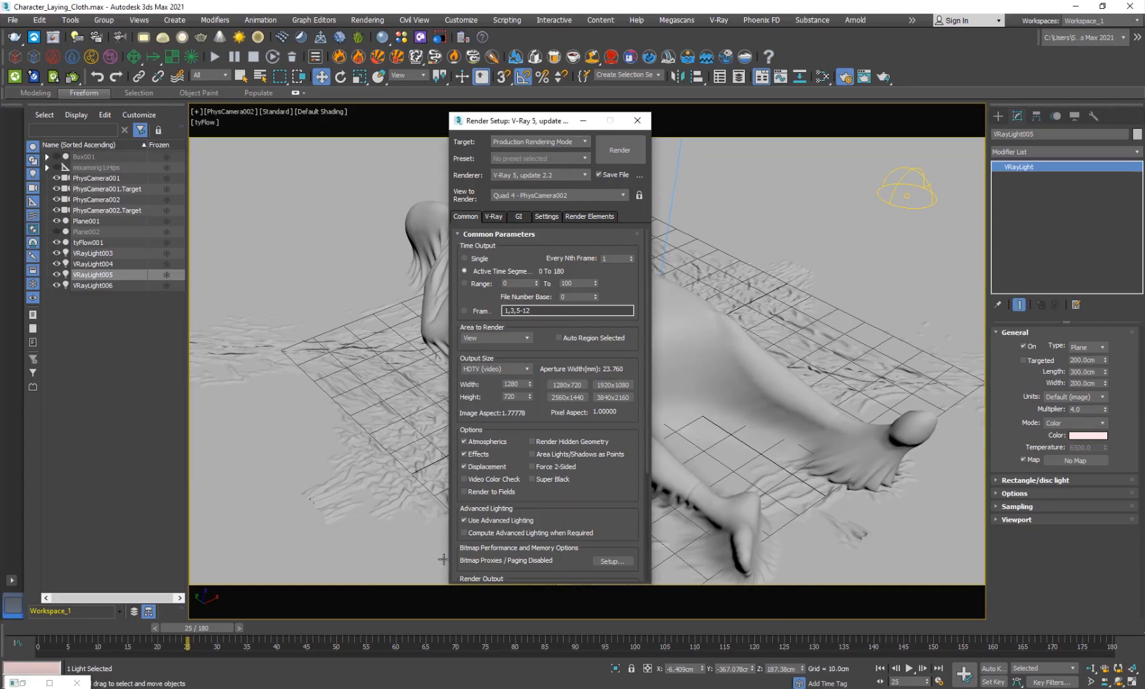
pyautogui.click(519, 217)
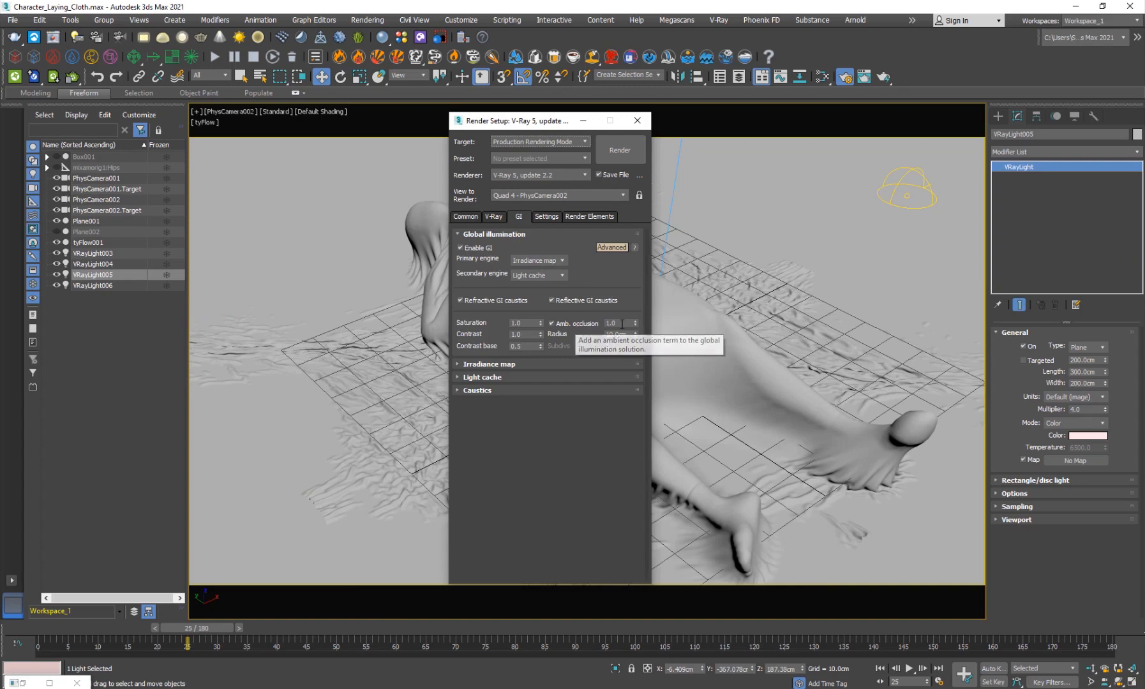
pyautogui.click(501, 364)
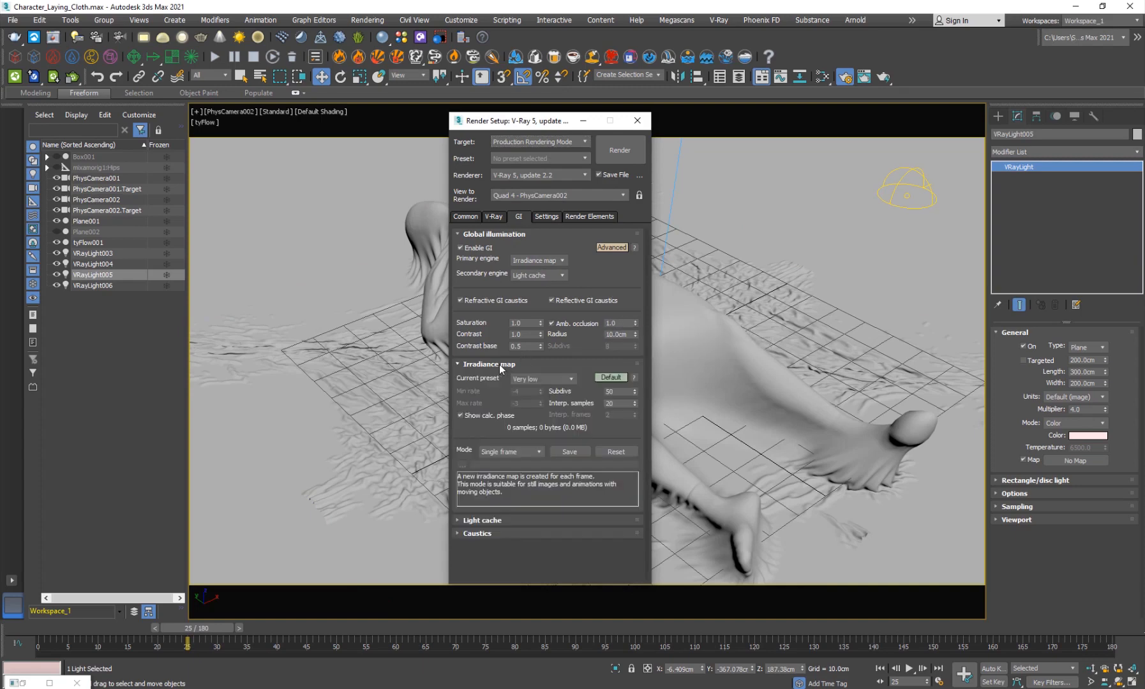
pyautogui.click(492, 365)
pyautogui.click(466, 216)
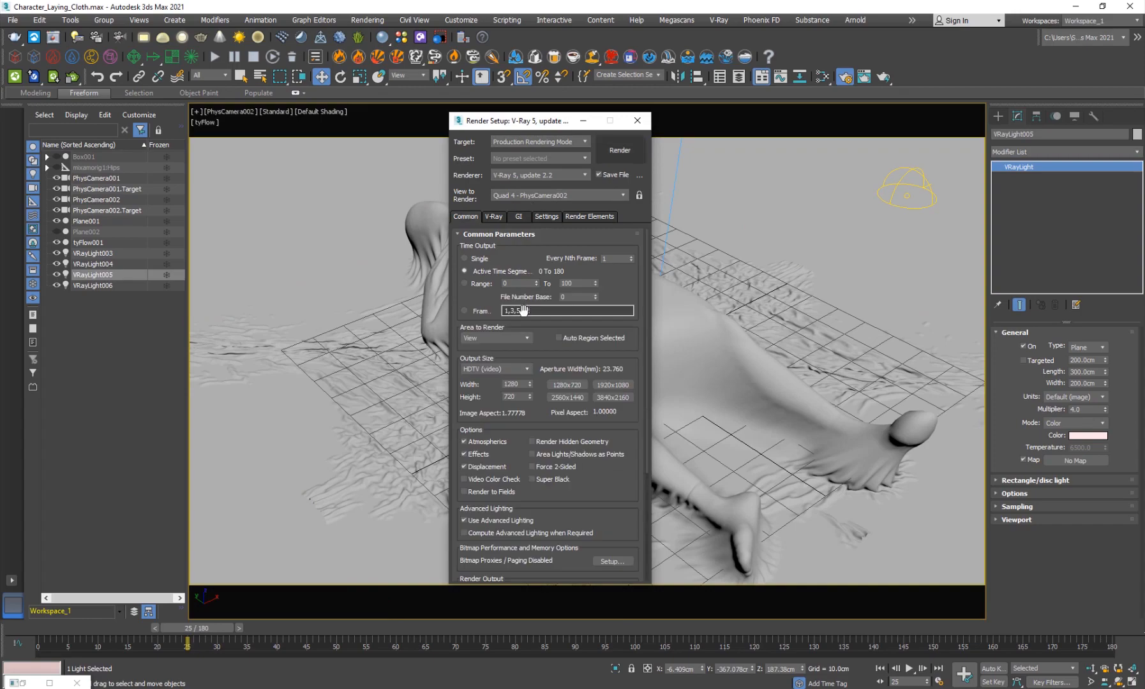
pyautogui.click(637, 120)
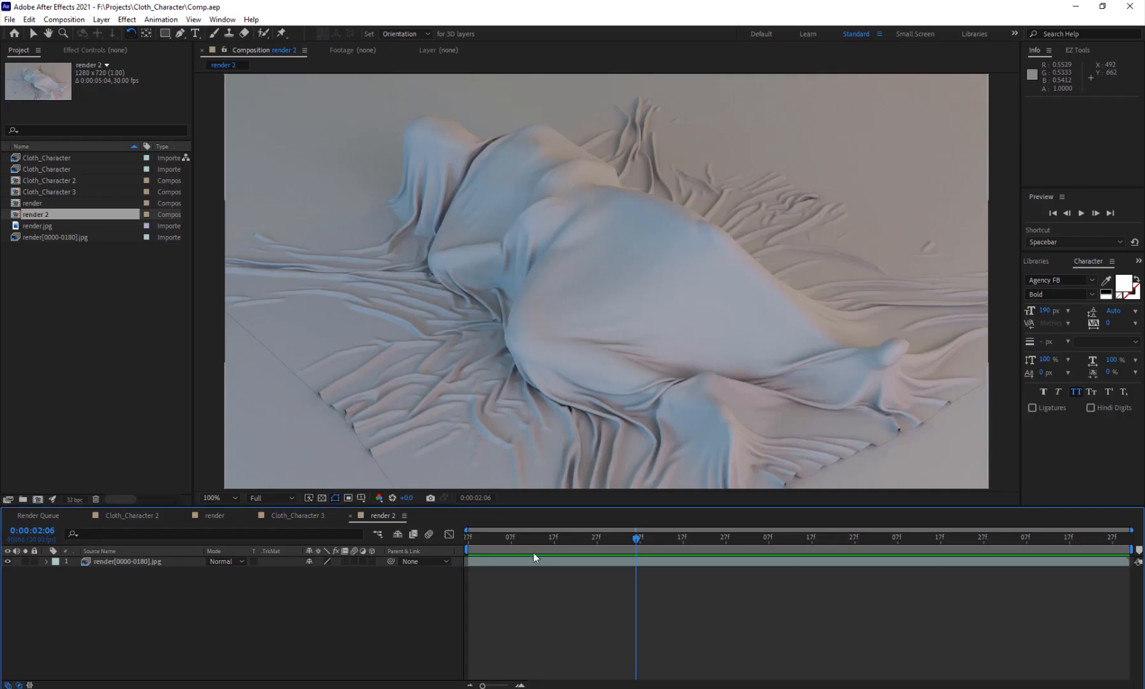
# - Switch to After Effects and scrub the render 2 composition to 0:00:03:13 and back to 0:00:02:06
pyautogui.moveTo(533, 553); pyautogui.dragTo(795, 550)
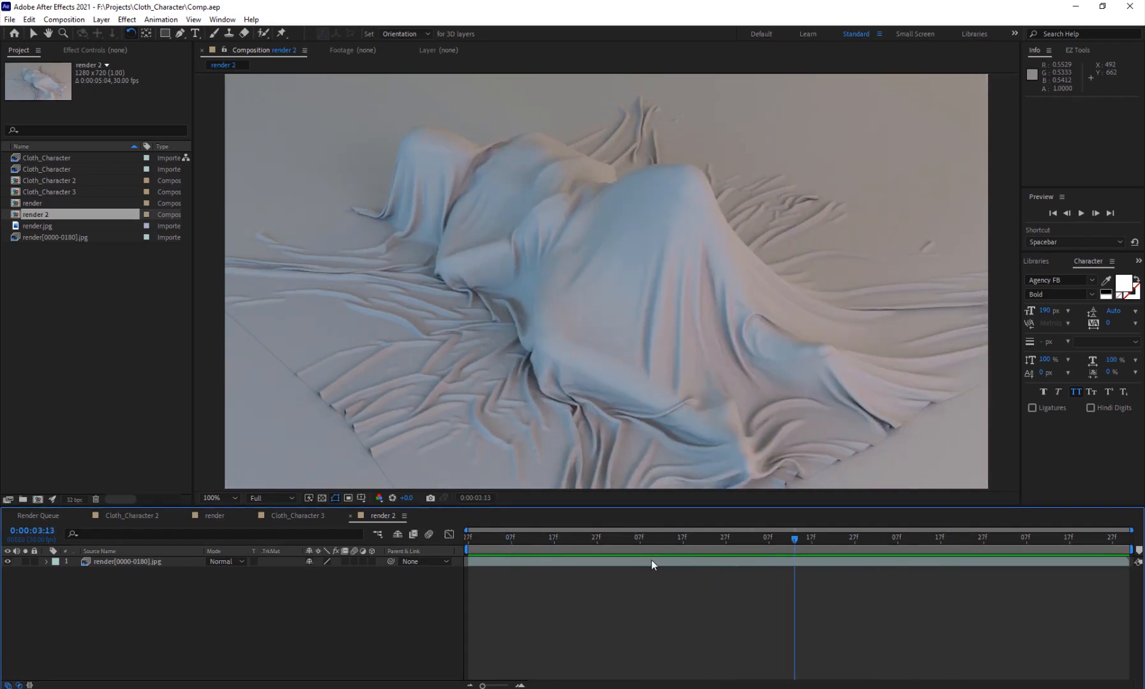
pyautogui.moveTo(651, 559); pyautogui.dragTo(628, 566)
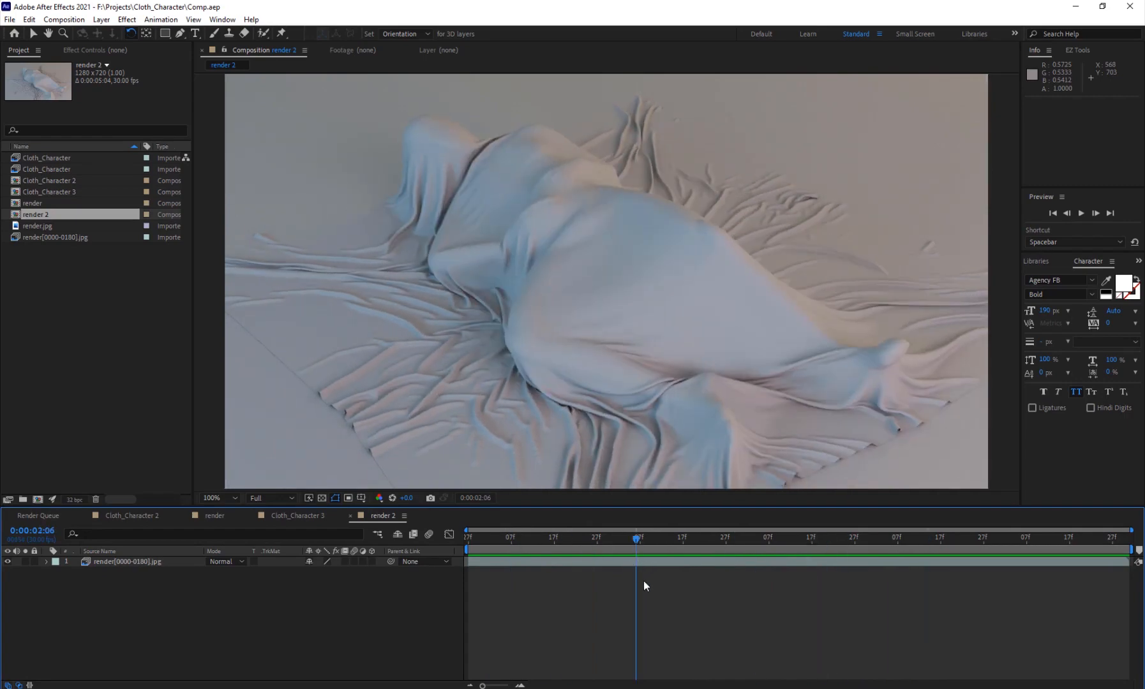
# - Switch to Chrome and browse the FX Maniac YouTube channel's videos and its Patreon page
pyautogui.moveTo(663, 682)
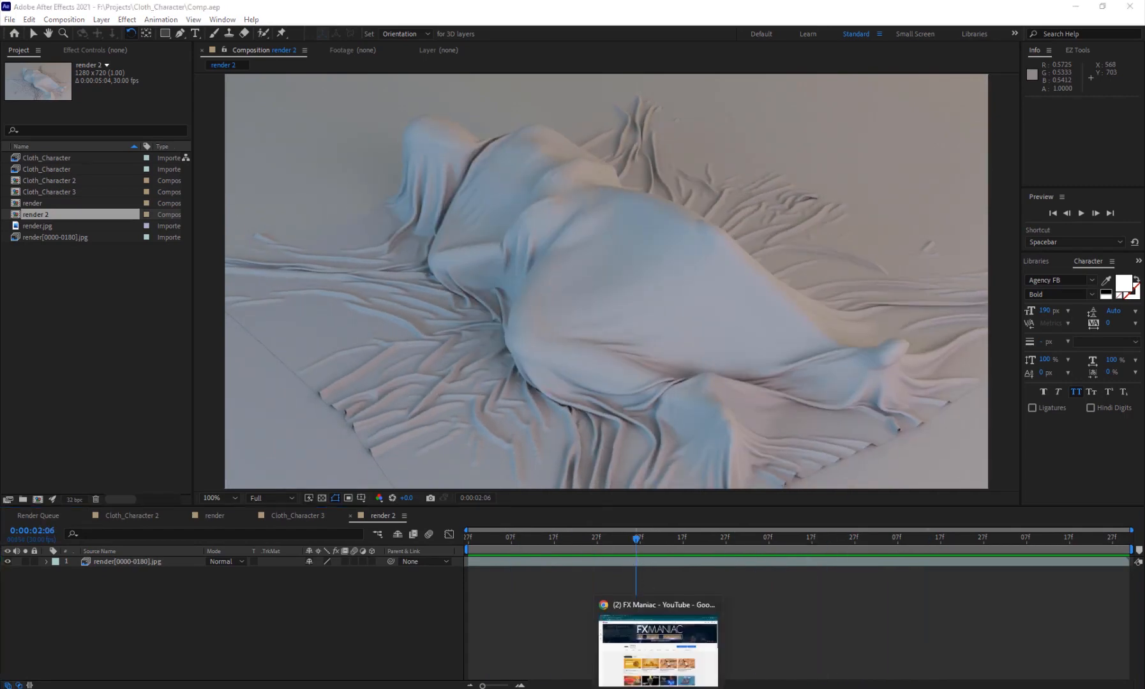
pyautogui.click(663, 642)
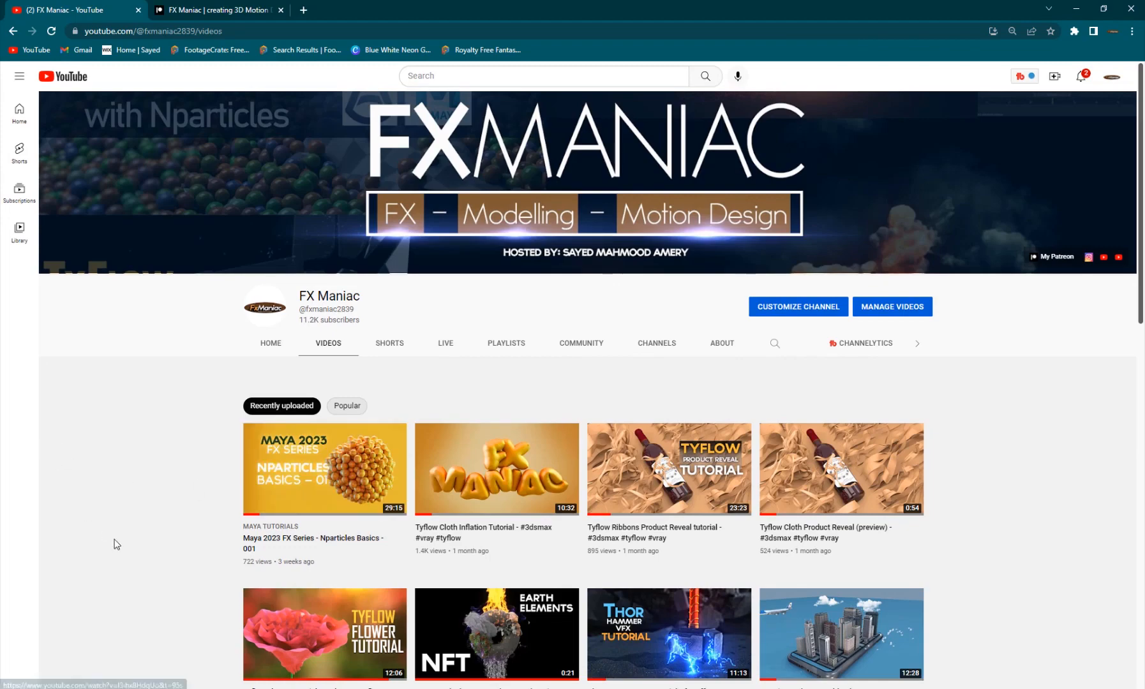
pyautogui.scroll(-3, 202, 495)
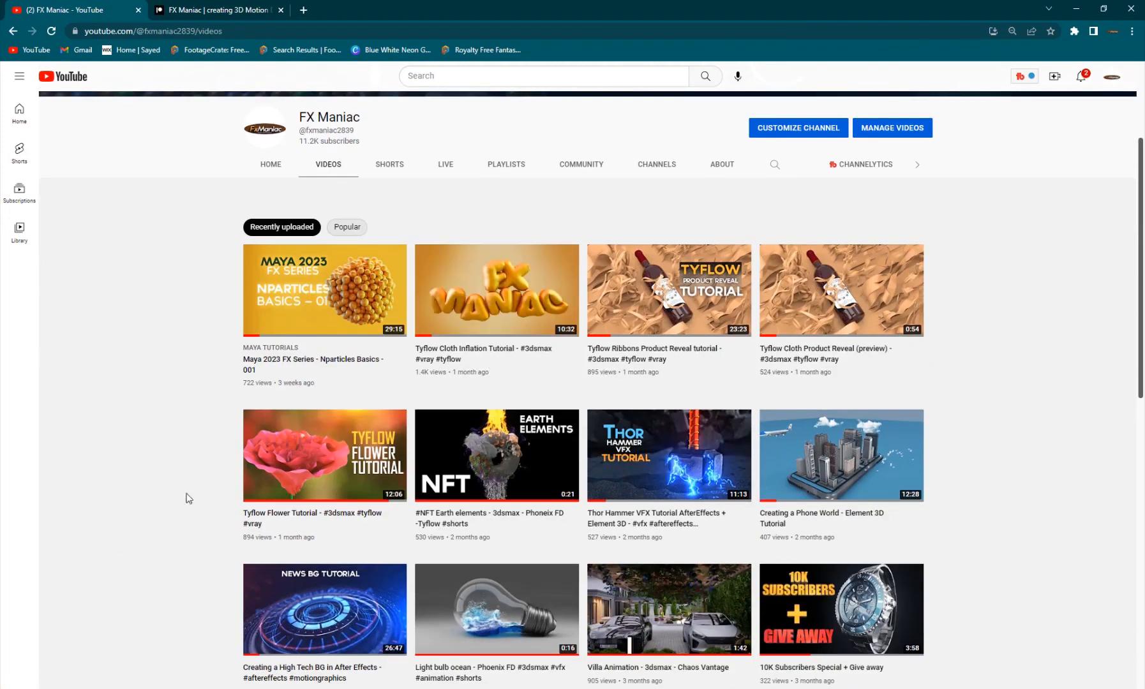
pyautogui.click(251, 7)
pyautogui.scroll(12, 465, 334)
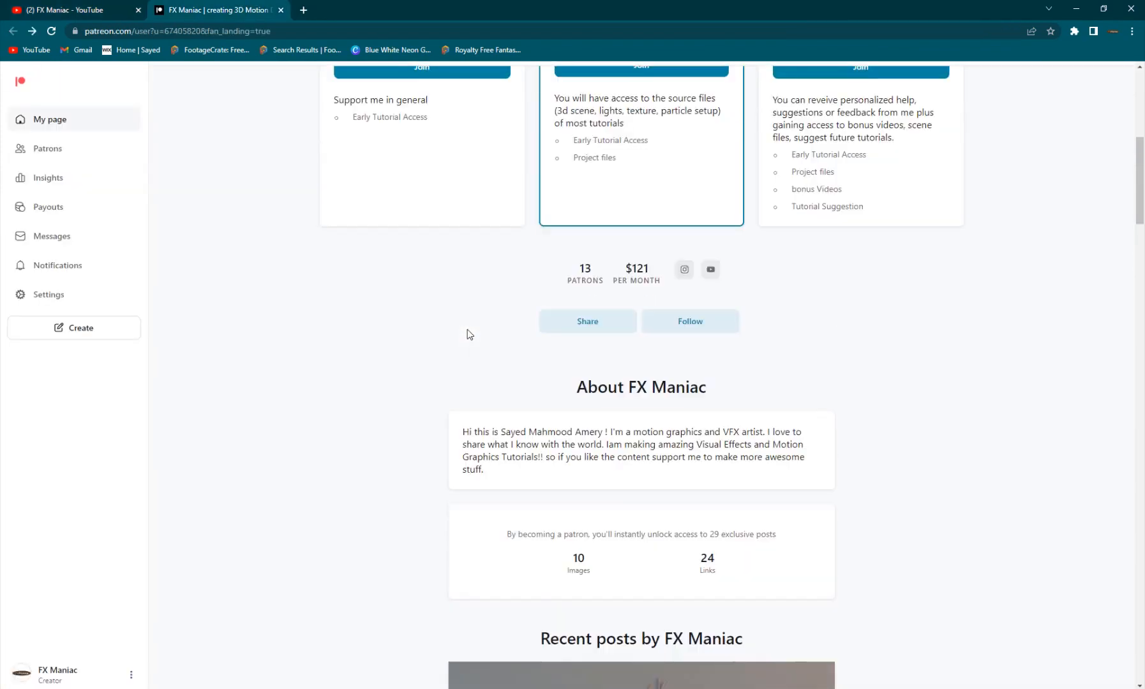
# - Review the membership levels and About section on the FX Maniac Patreon page, and return to the YouTube channel's videos
pyautogui.scroll(-5, 493, 242)
pyautogui.scroll(5, 426, 349)
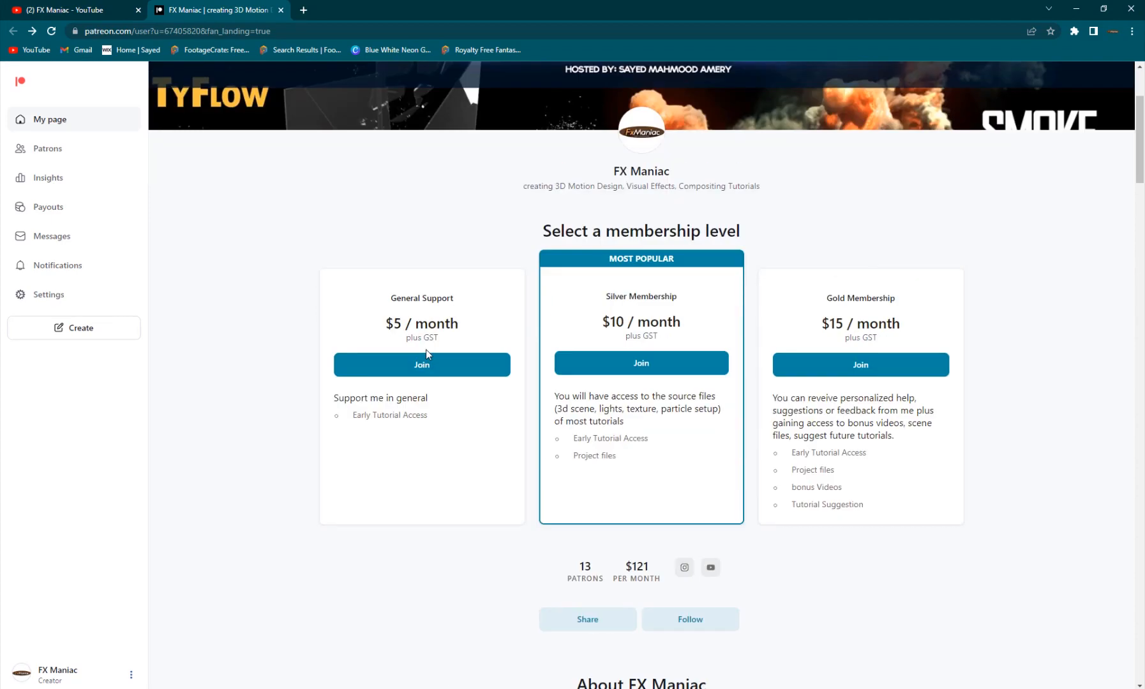
pyautogui.scroll(-4, 459, 357)
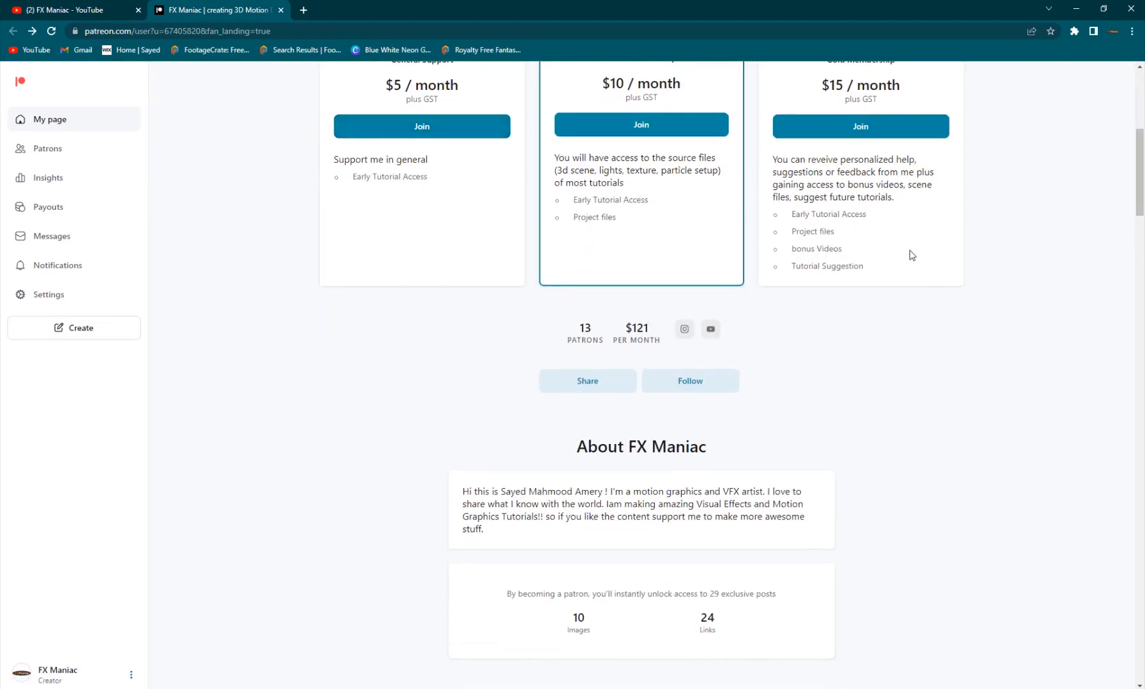
pyautogui.moveTo(836, 268)
pyautogui.mouseDown()
pyautogui.moveTo(772, 266)
pyautogui.moveTo(852, 266)
pyautogui.mouseUp()
pyautogui.scroll(-3, 562, 284)
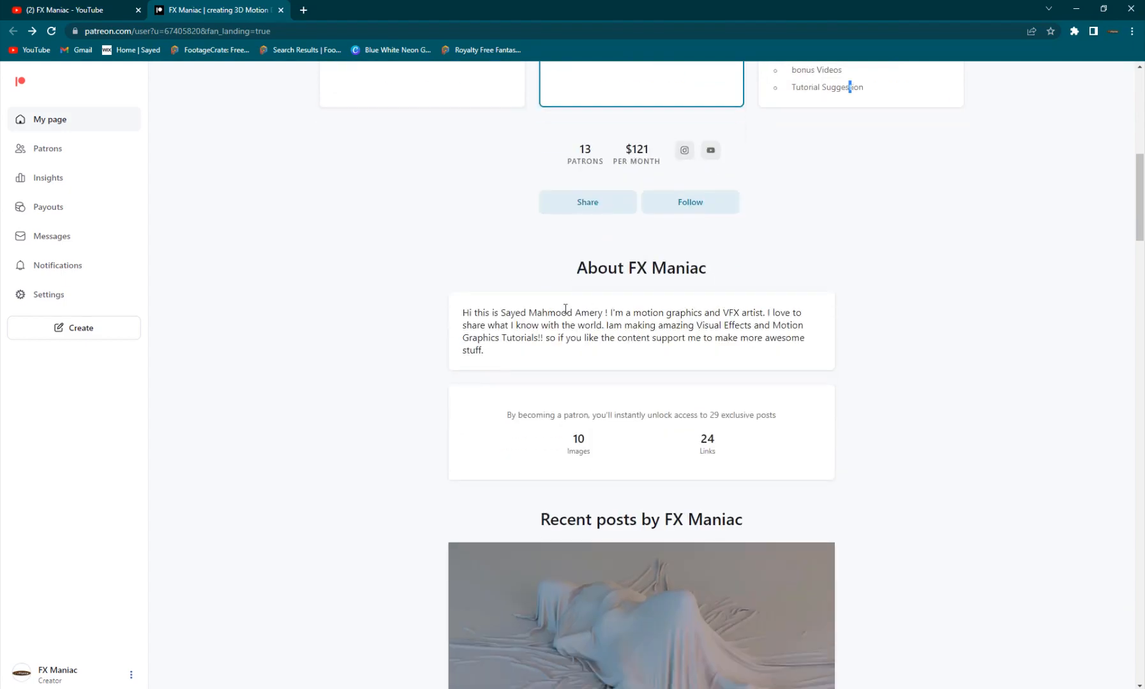
pyautogui.scroll(6, 510, 314)
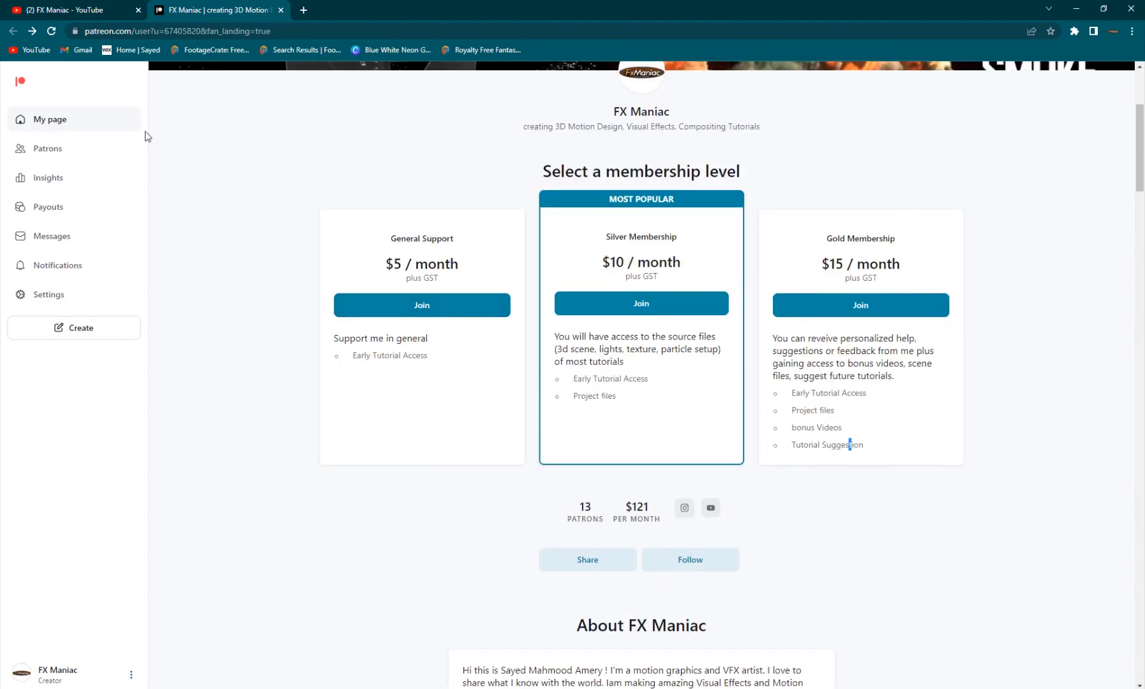
pyautogui.click(97, 7)
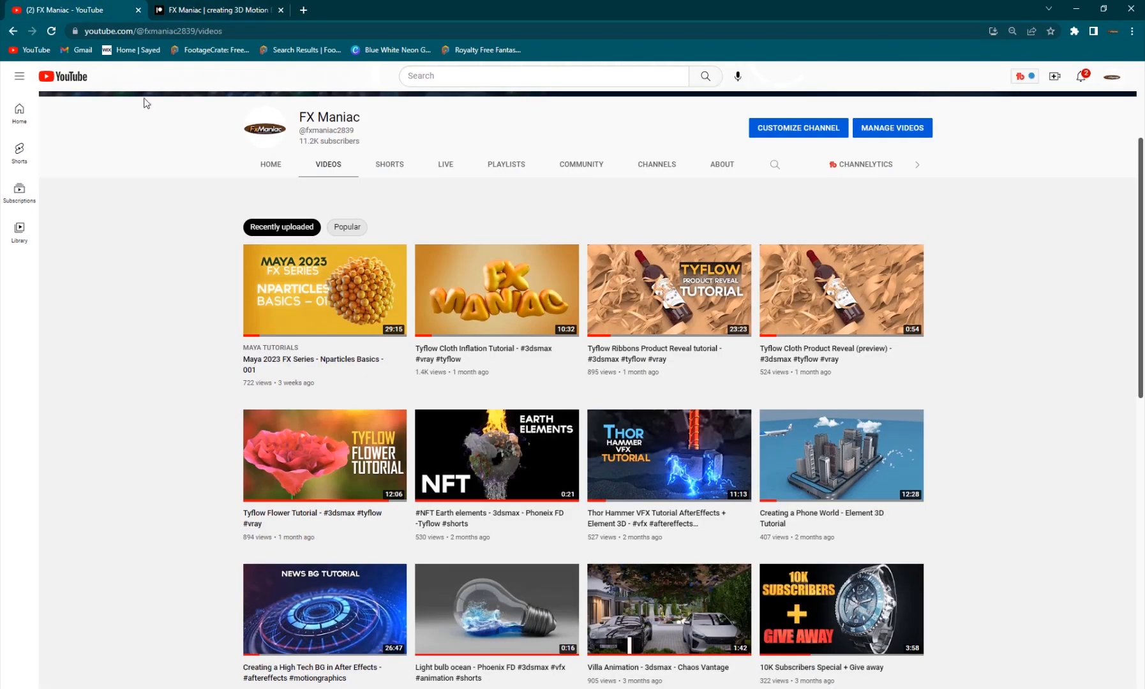
pyautogui.moveTo(376, 421)
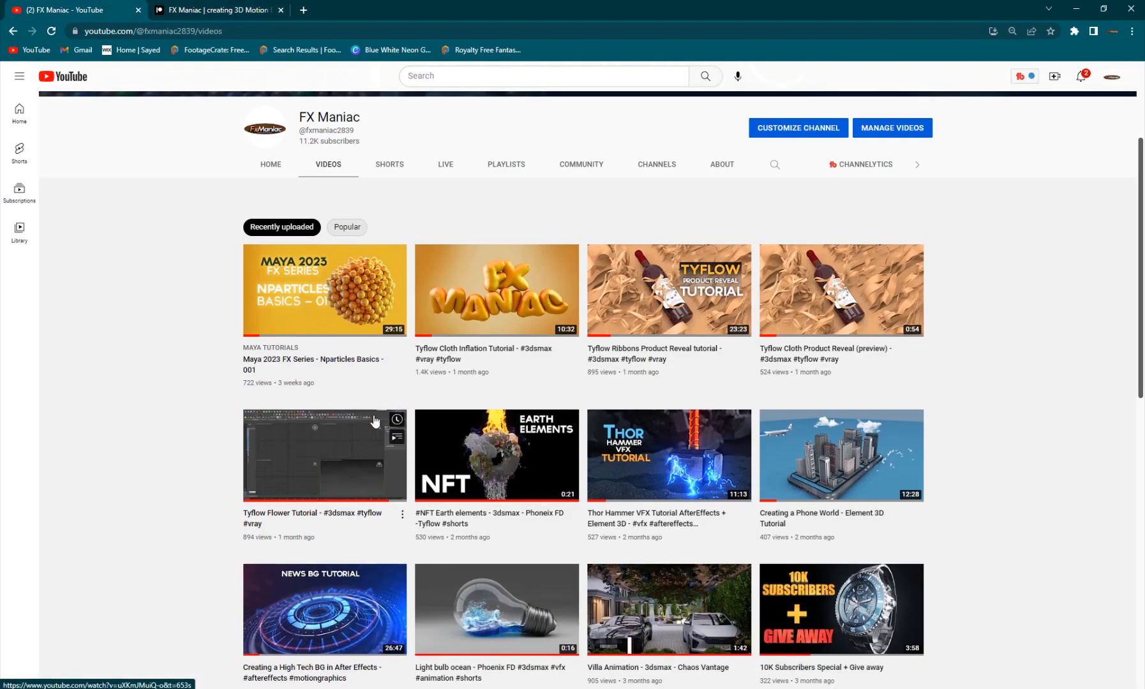